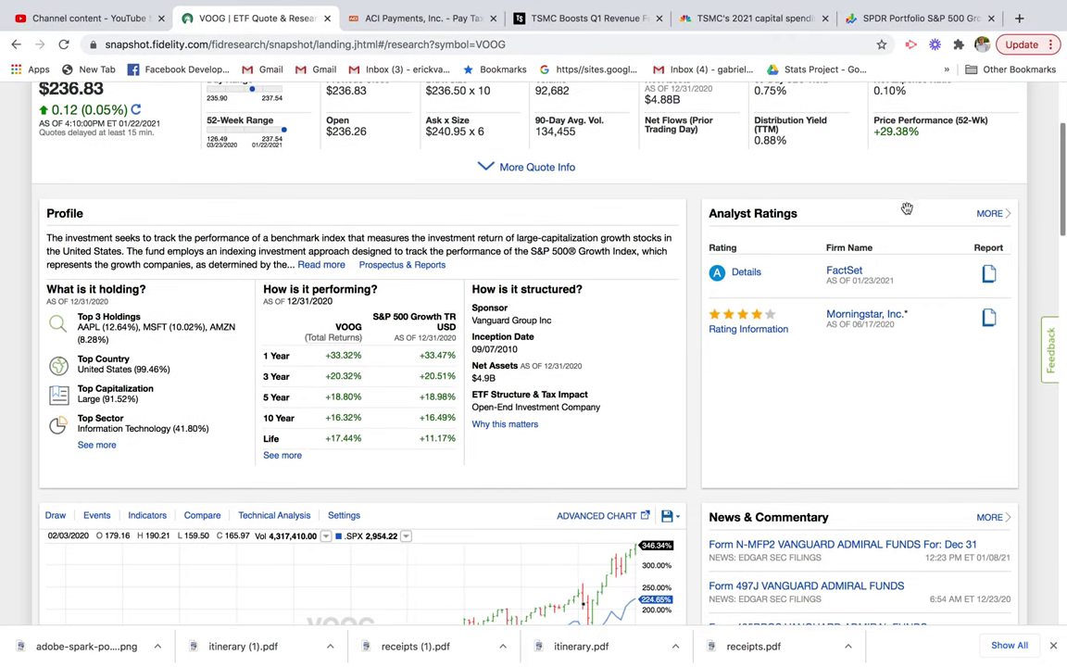
- Open VOOG's full portfolio composition from the holdings summary and bring up its Holdings section
{"action": "scroll", "coordinate": [649, 185], "scroll_direction": "down", "scroll_amount": 5}
{"action": "scroll", "coordinate": [675, 212], "scroll_direction": "up", "scroll_amount": 7}
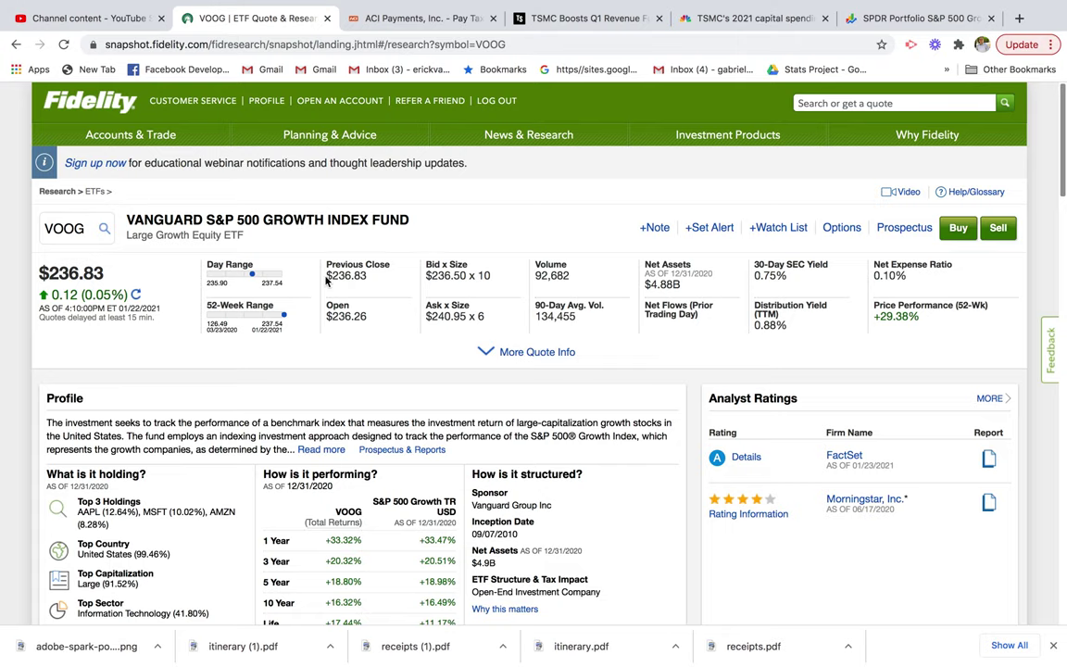
{"action": "scroll", "coordinate": [324, 280], "scroll_direction": "down", "scroll_amount": 4}
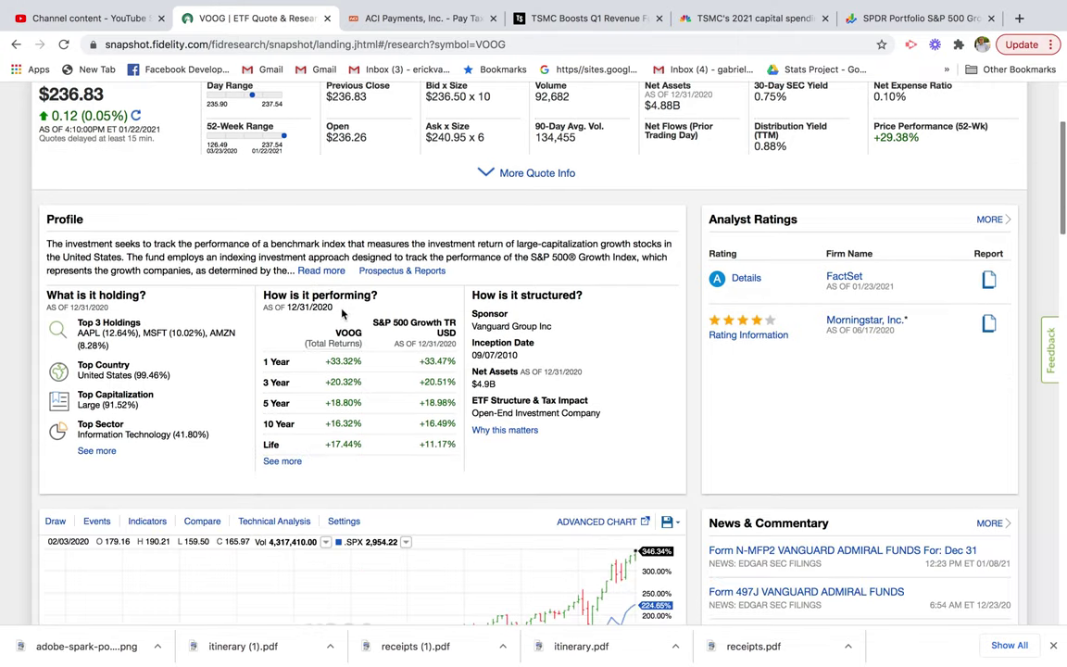
{"action": "left_click", "coordinate": [96, 451]}
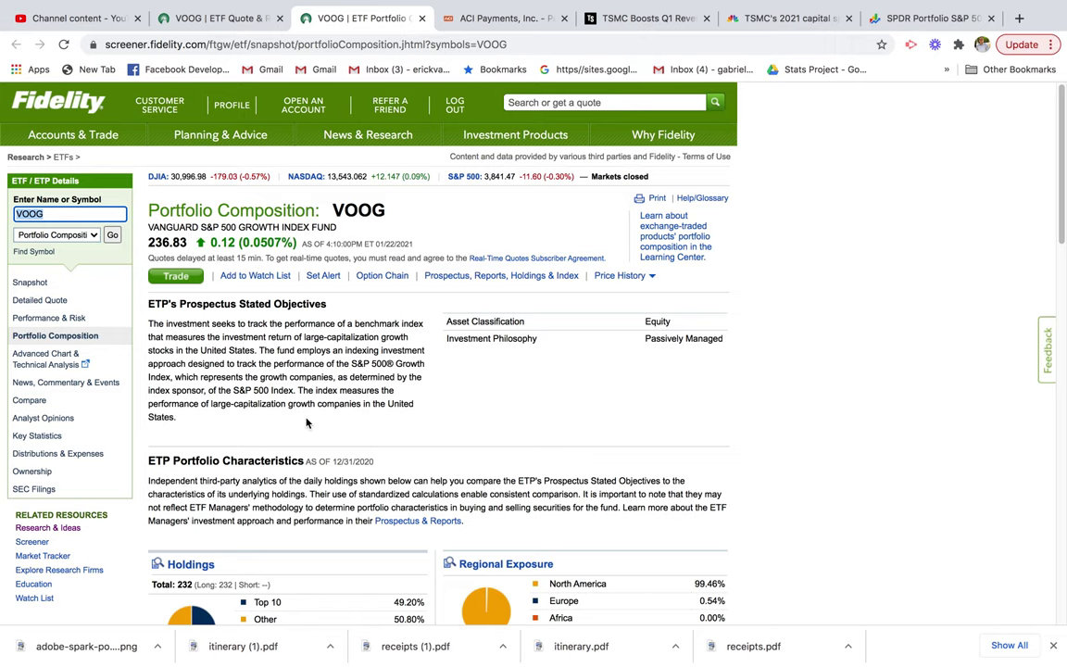
{"action": "scroll", "coordinate": [307, 419], "scroll_direction": "down", "scroll_amount": 5}
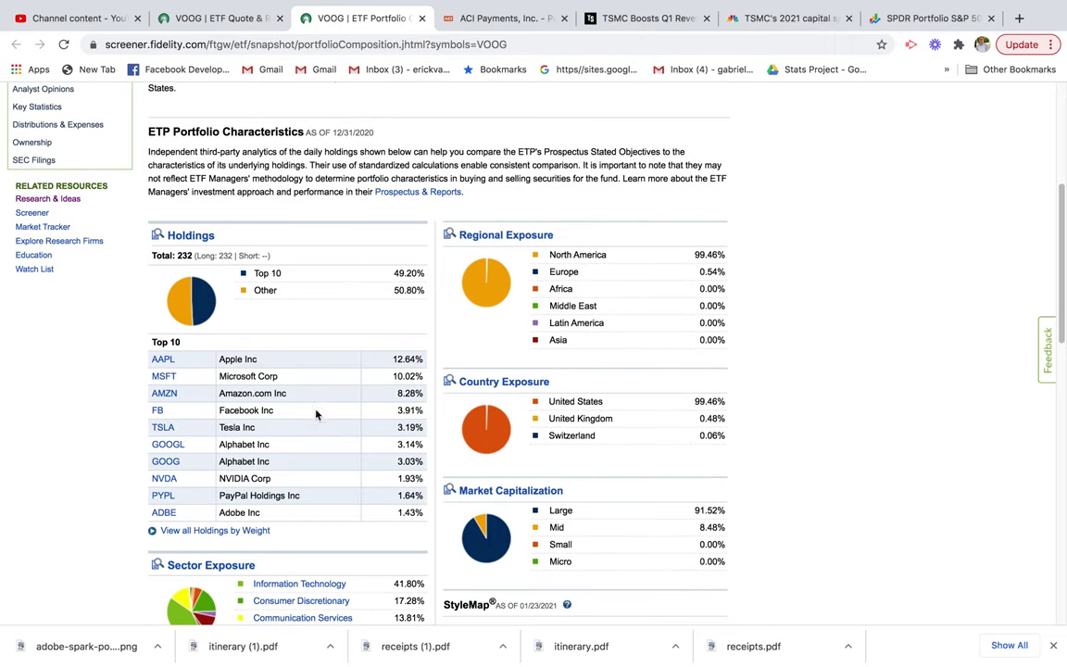
- Highlight the portfolio weights of Apple and Microsoft in the Top 10 holdings
{"action": "mouse_move", "coordinate": [159, 364]}
{"action": "double_click", "coordinate": [409, 362]}
{"action": "left_click_drag", "start_coordinate": [394, 377], "coordinate": [413, 377]}
{"action": "scroll", "coordinate": [293, 461], "scroll_direction": "down", "scroll_amount": 1}
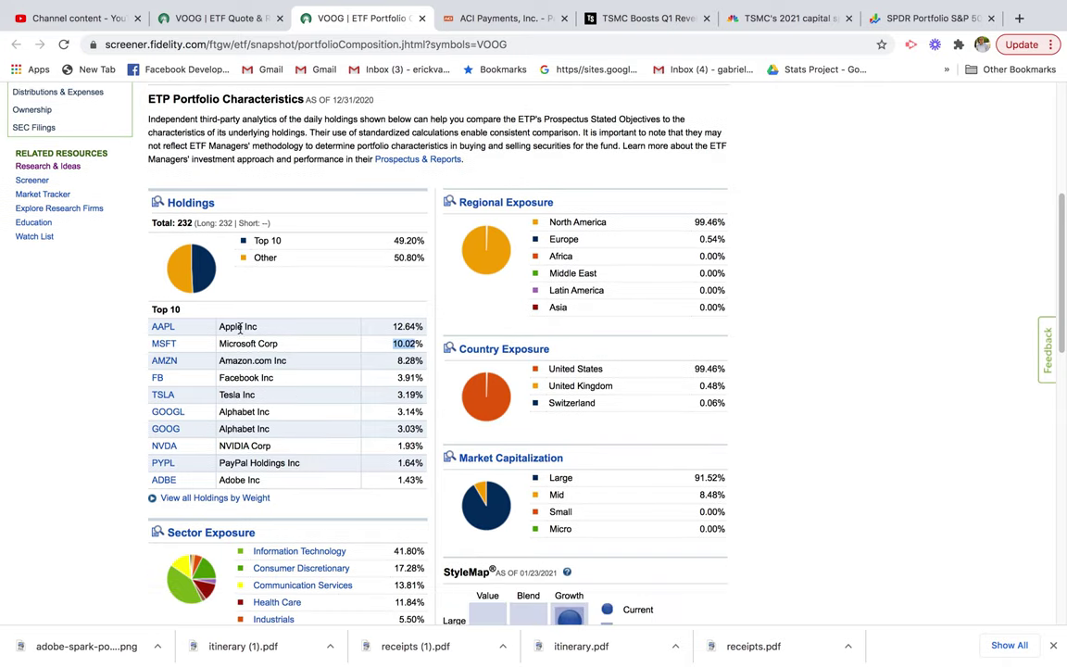
- Highlight the total number of holdings and the regional exposure percentages for North America and Europe
{"action": "double_click", "coordinate": [183, 222]}
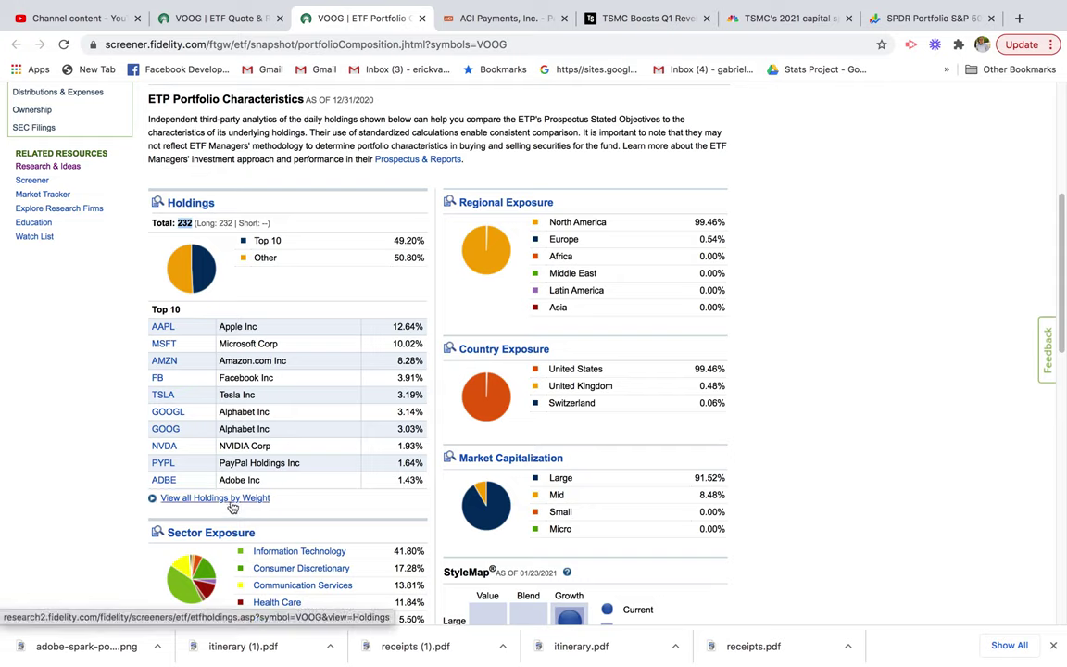
{"action": "left_click_drag", "start_coordinate": [726, 223], "coordinate": [694, 223]}
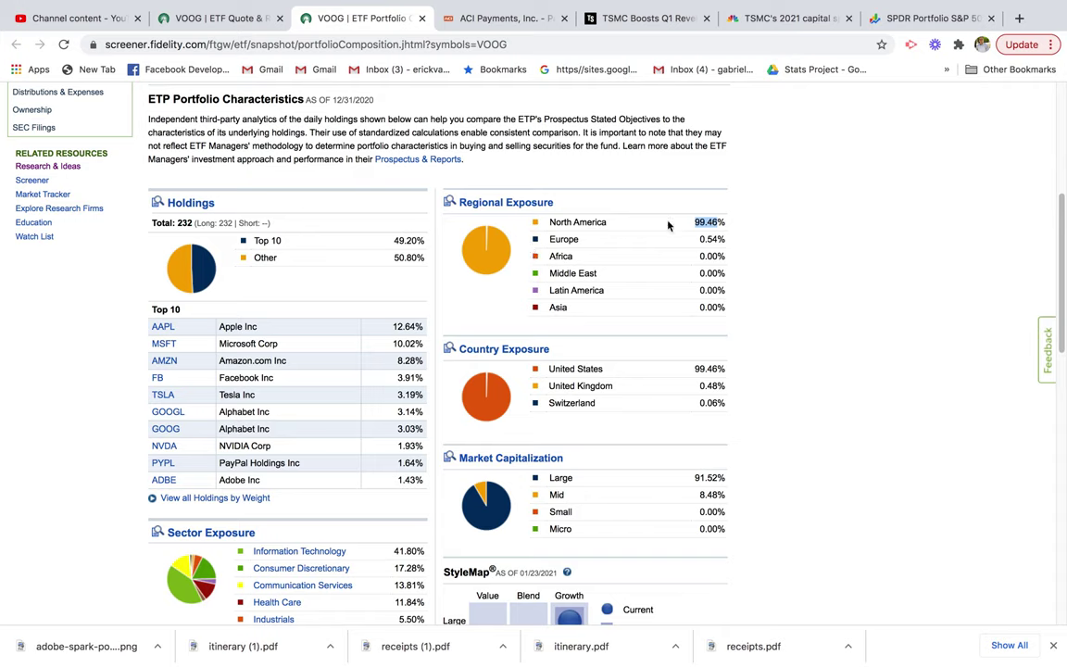
{"action": "left_click_drag", "start_coordinate": [726, 239], "coordinate": [698, 239]}
- Highlight the sector exposure percentages for Information Technology, Consumer Discretionary and Communication Services
{"action": "scroll", "coordinate": [436, 375], "scroll_direction": "down", "scroll_amount": 3}
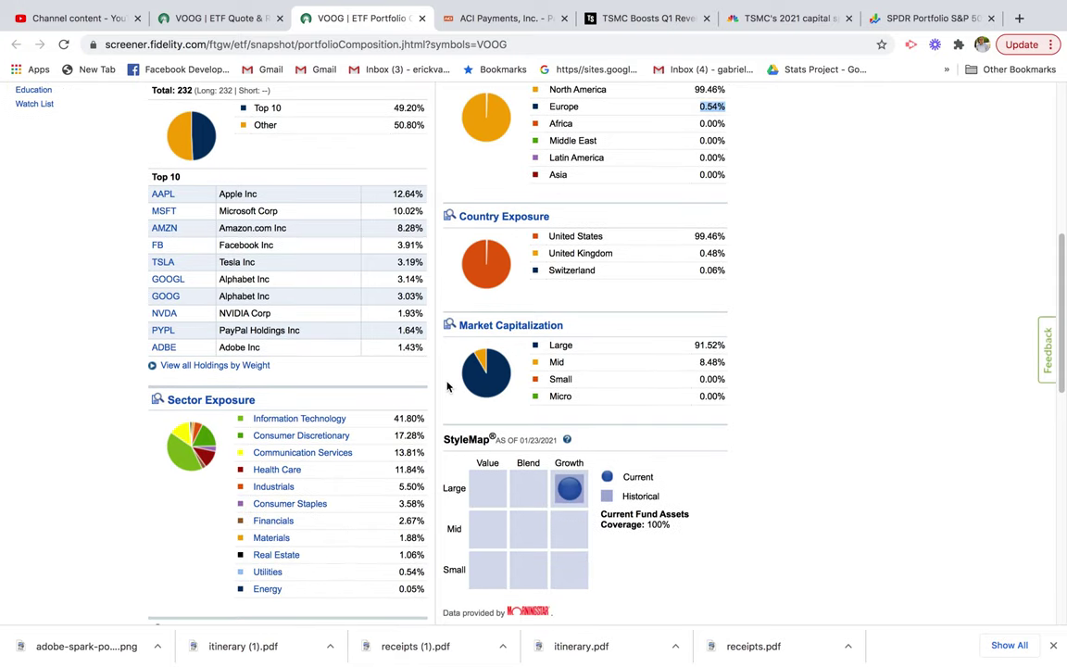
{"action": "scroll", "coordinate": [448, 381], "scroll_direction": "down", "scroll_amount": 5}
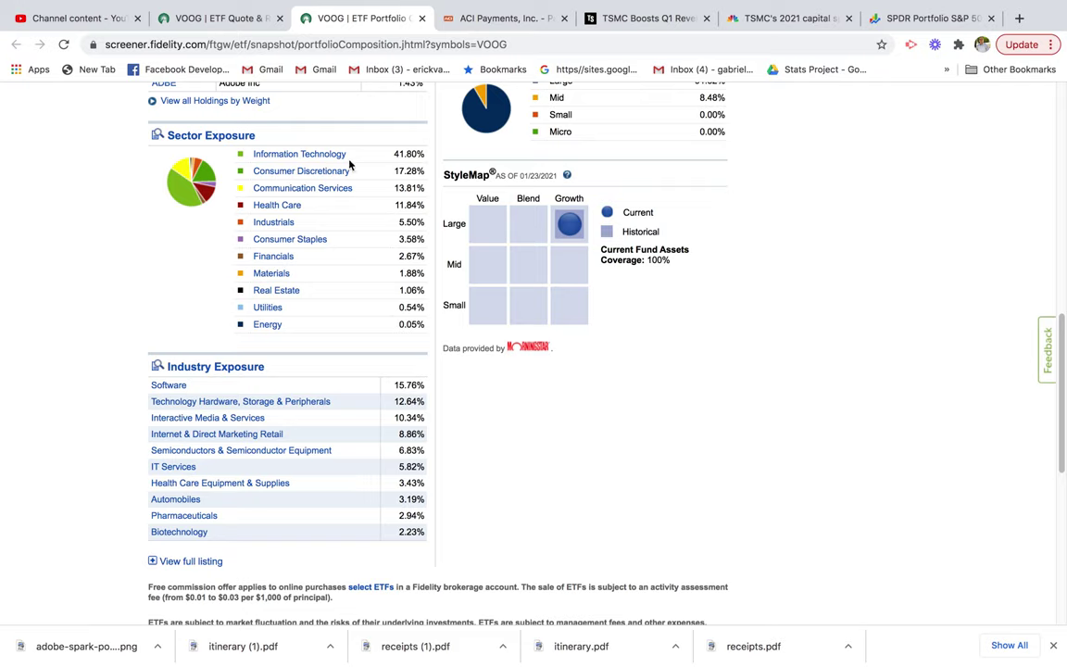
{"action": "double_click", "coordinate": [408, 154]}
{"action": "double_click", "coordinate": [407, 170]}
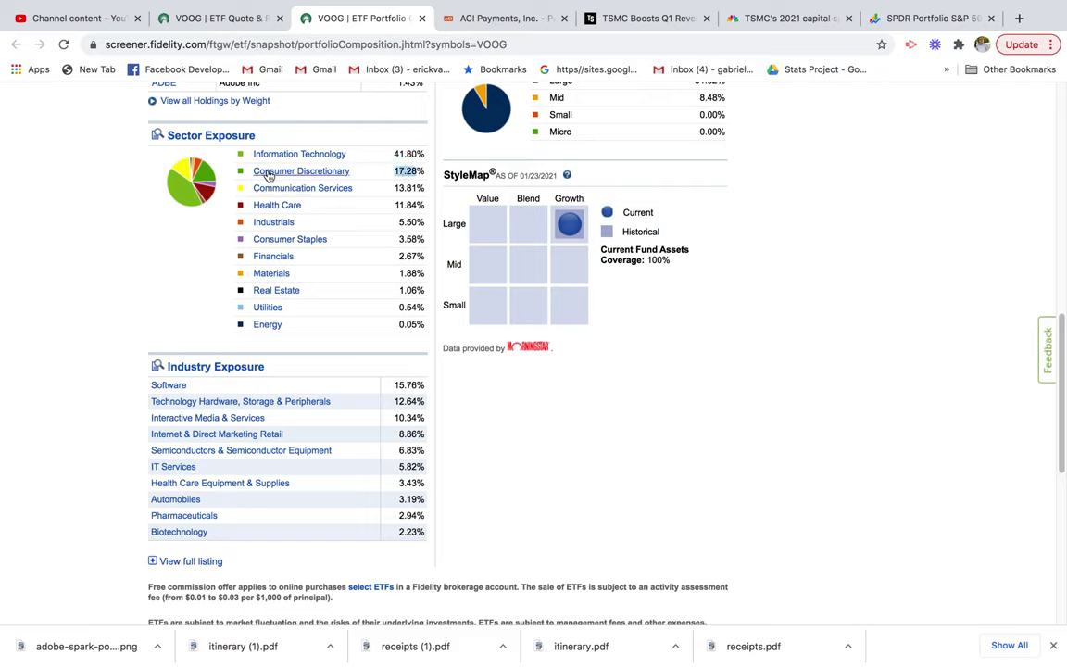
{"action": "double_click", "coordinate": [405, 188]}
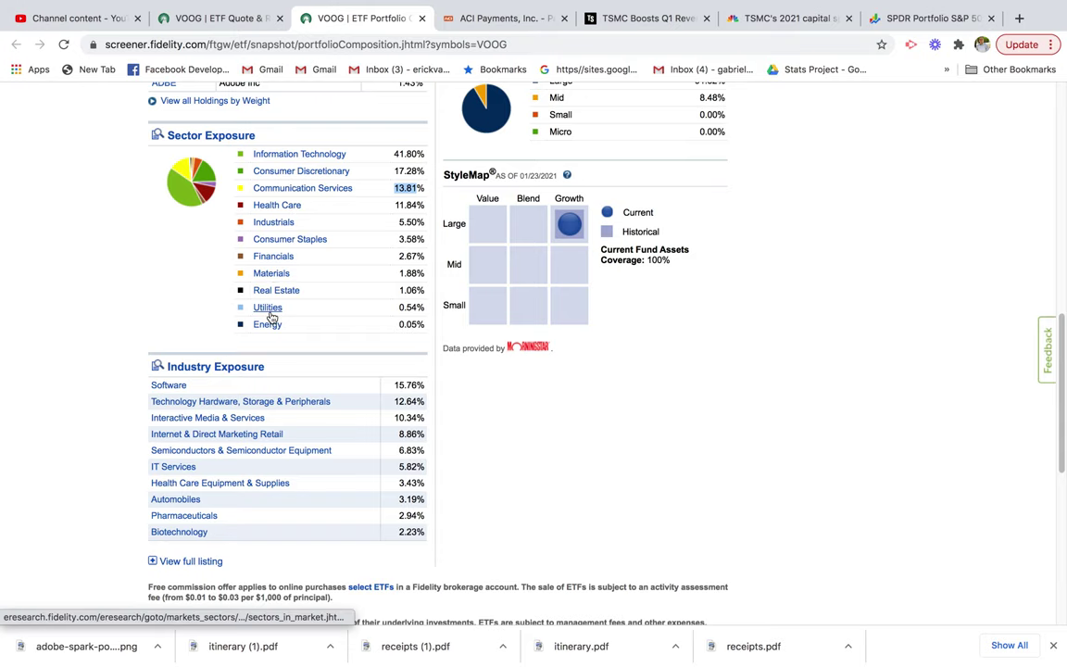
- Return to the VOOG quote page and examine its long-term price chart against the S&P 500, checking the comparison options
{"action": "left_click", "coordinate": [217, 21]}
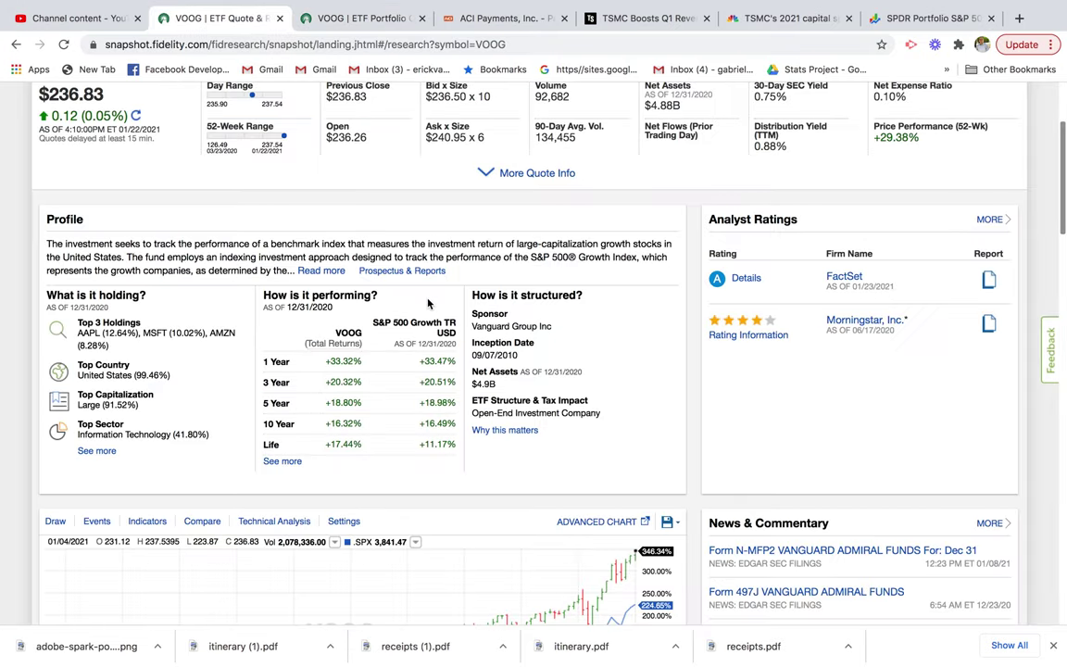
{"action": "scroll", "coordinate": [429, 299], "scroll_direction": "down", "scroll_amount": 1}
{"action": "scroll", "coordinate": [429, 299], "scroll_direction": "down", "scroll_amount": 4}
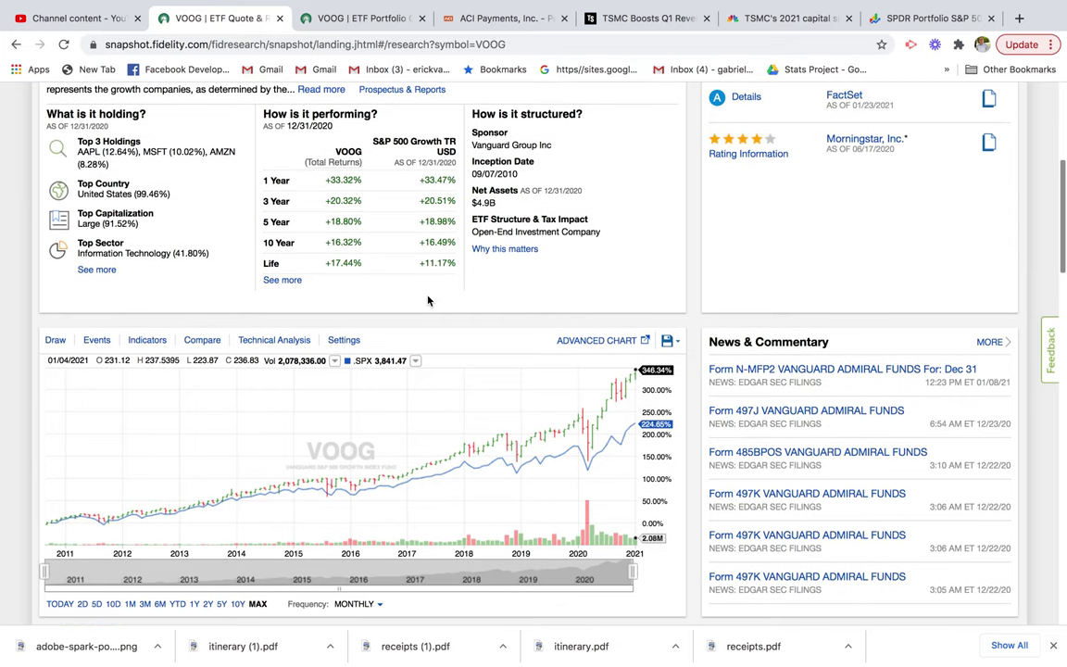
{"action": "scroll", "coordinate": [428, 299], "scroll_direction": "down", "scroll_amount": 1}
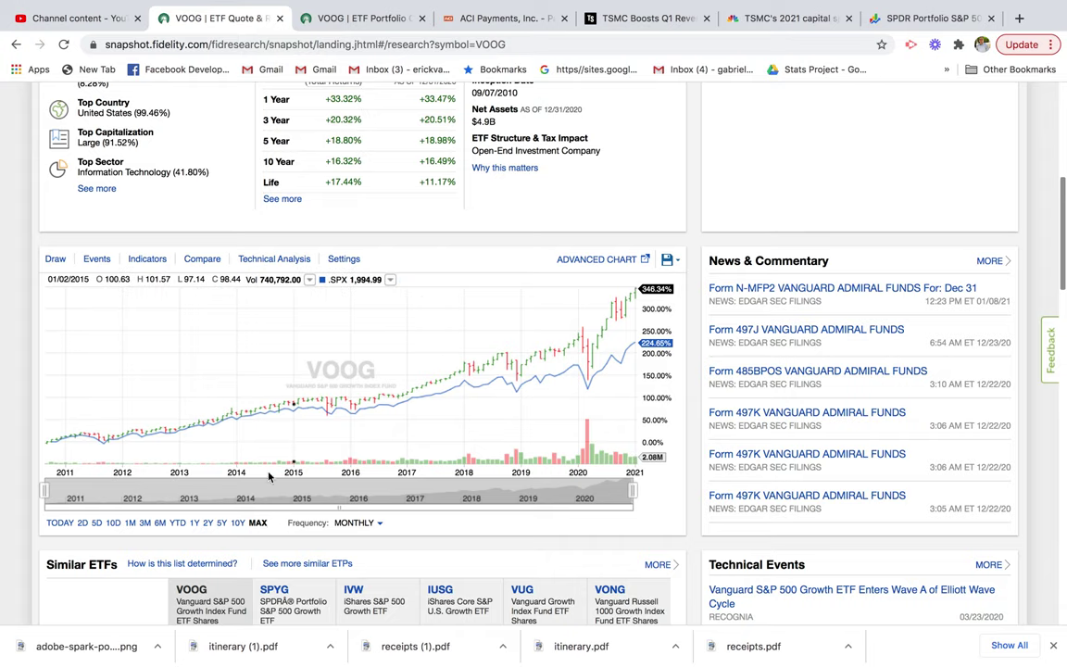
{"action": "left_click", "coordinate": [204, 264]}
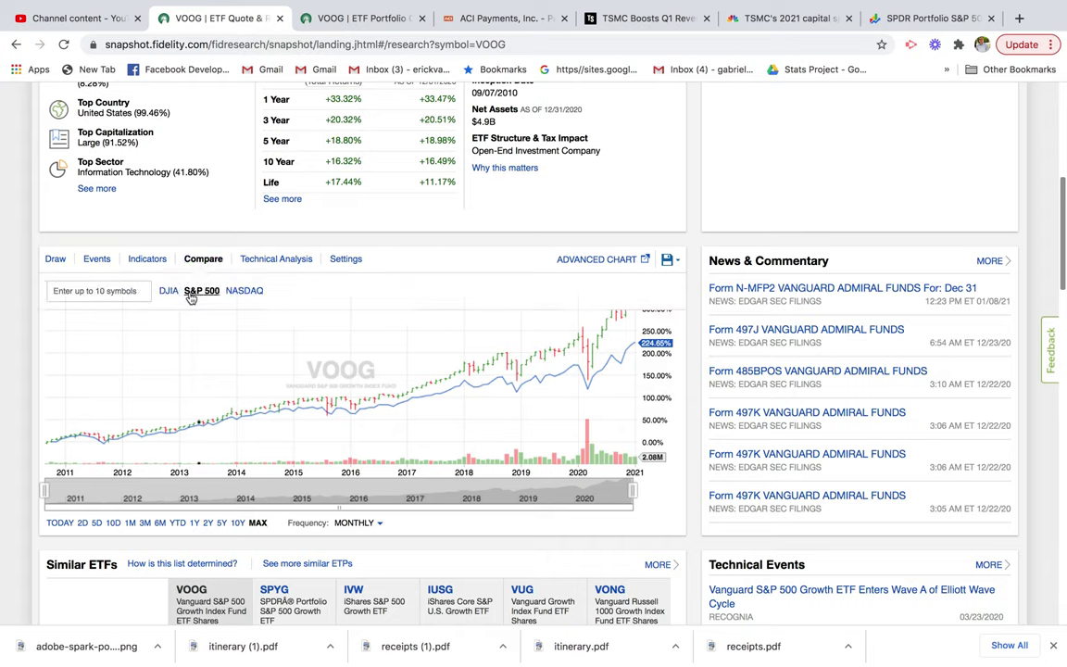
{"action": "scroll", "coordinate": [520, 410], "scroll_direction": "down", "scroll_amount": 1}
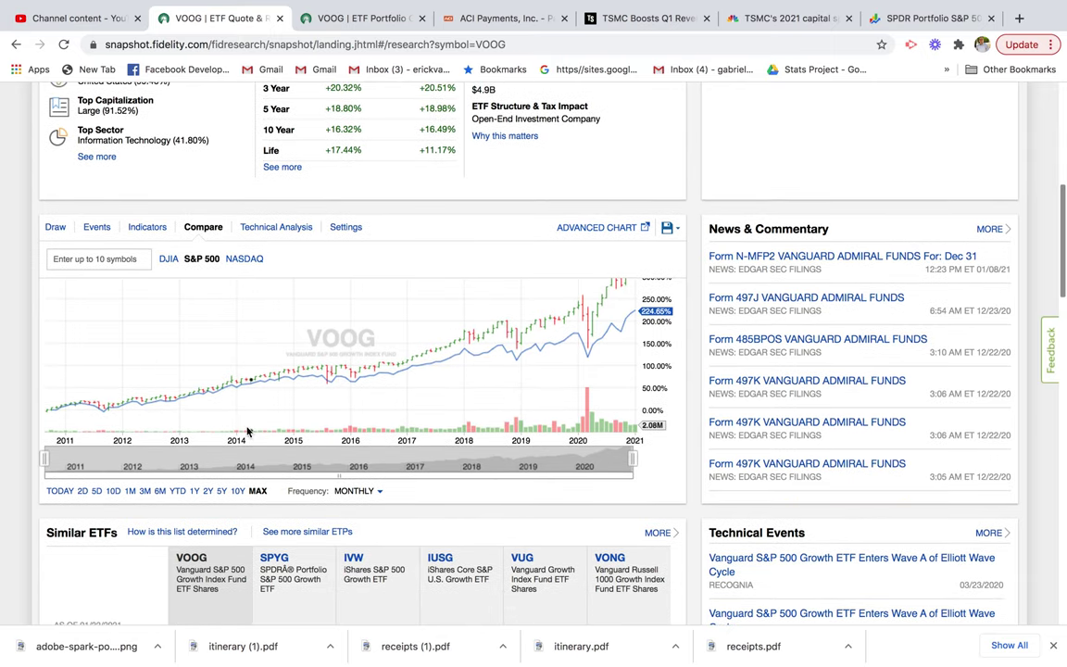
{"action": "left_click", "coordinate": [203, 227]}
{"action": "scroll", "coordinate": [408, 369], "scroll_direction": "down", "scroll_amount": 1}
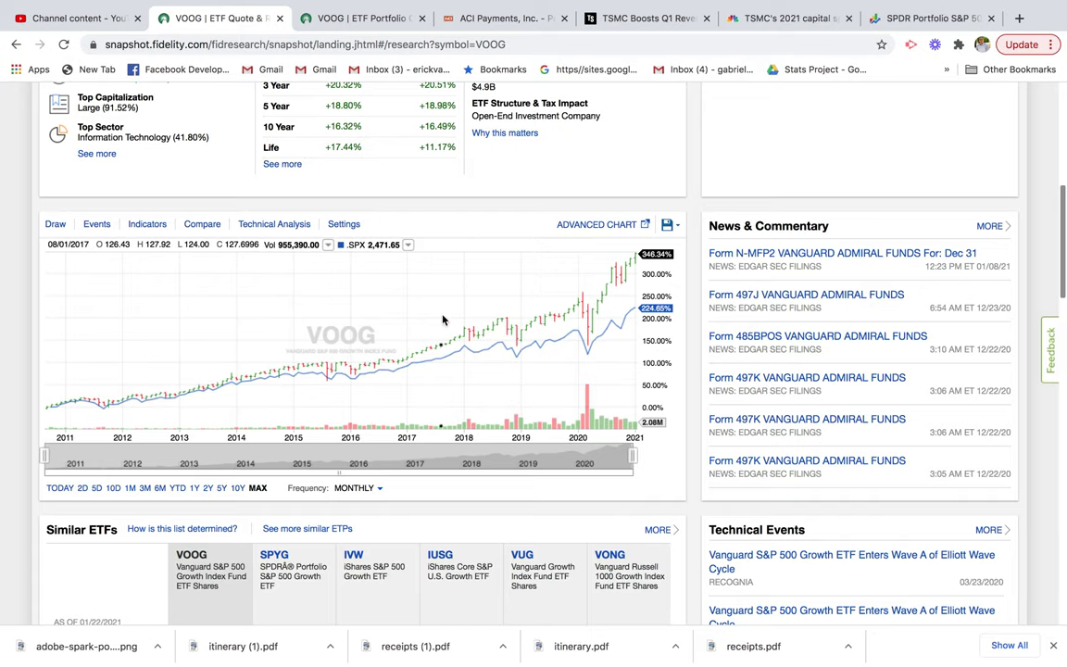
- Open VOOG's full performance details from the performance summary and bring up the month-end average annual total returns
{"action": "scroll", "coordinate": [442, 318], "scroll_direction": "up", "scroll_amount": 1}
{"action": "scroll", "coordinate": [442, 318], "scroll_direction": "up", "scroll_amount": 5}
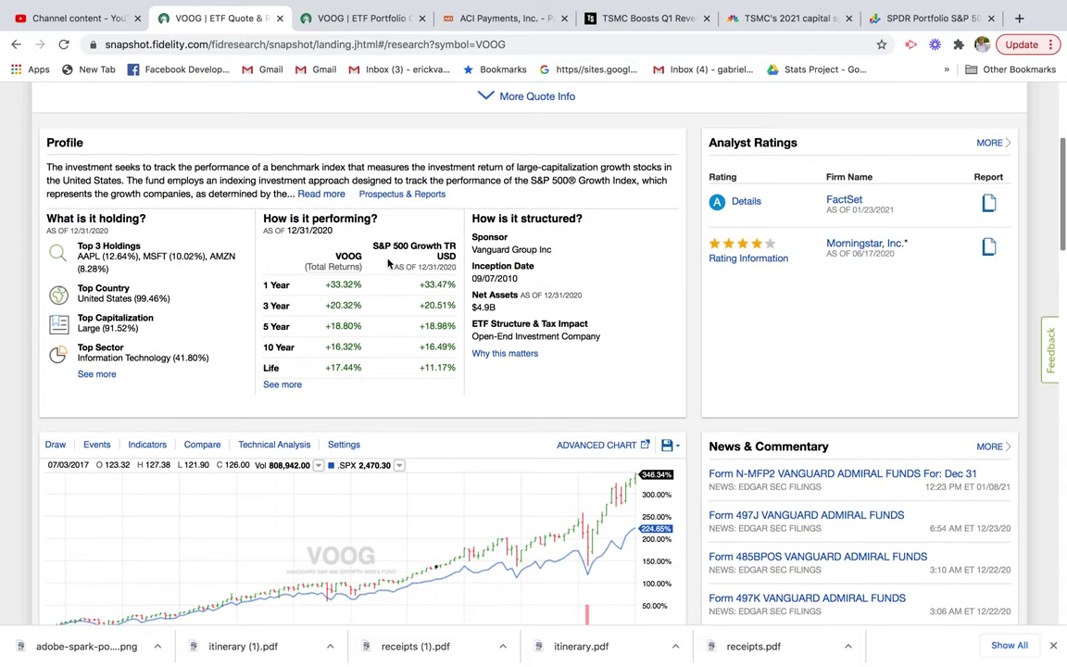
{"action": "left_click", "coordinate": [292, 391]}
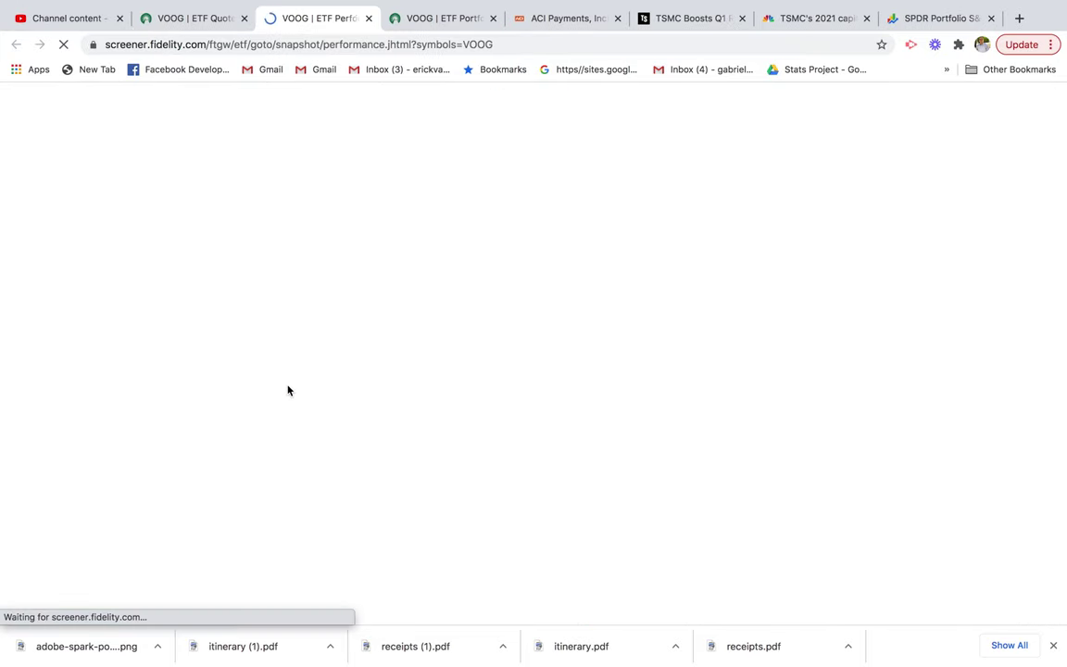
{"action": "scroll", "coordinate": [296, 371], "scroll_direction": "down", "scroll_amount": 5}
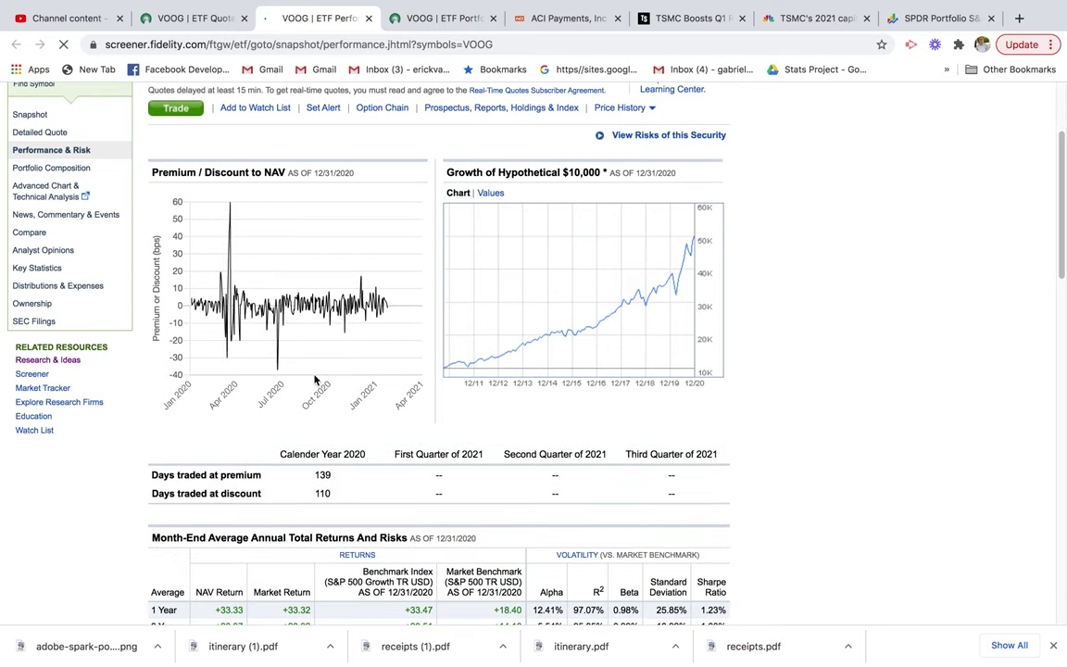
{"action": "scroll", "coordinate": [314, 380], "scroll_direction": "down", "scroll_amount": 5}
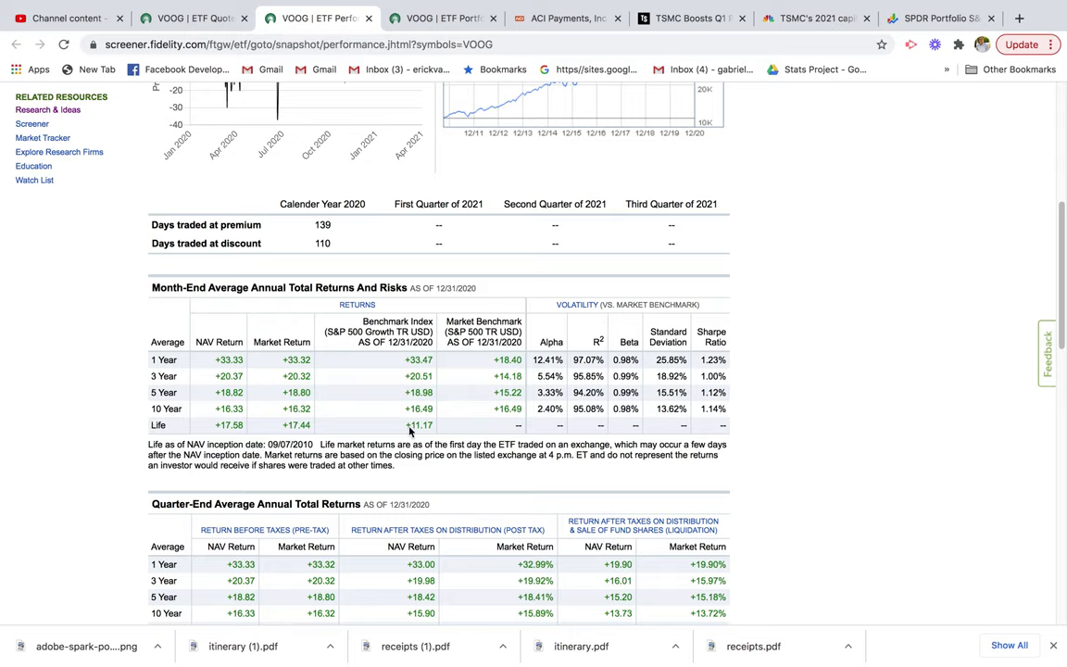
- Compare VOOG's NAV returns with the S&P 500 market benchmark for the 10, 5, 3 and 1 year periods
{"action": "double_click", "coordinate": [232, 408]}
{"action": "double_click", "coordinate": [508, 409]}
{"action": "double_click", "coordinate": [231, 393]}
{"action": "double_click", "coordinate": [508, 393]}
{"action": "double_click", "coordinate": [230, 376]}
{"action": "left_click", "coordinate": [509, 379]}
{"action": "double_click", "coordinate": [508, 376]}
{"action": "left_click", "coordinate": [233, 357]}
{"action": "double_click", "coordinate": [510, 360]}
- Return to the VOOG quote page and review the fund's profile and the Similar ETFs comparison
{"action": "left_click", "coordinate": [187, 20]}
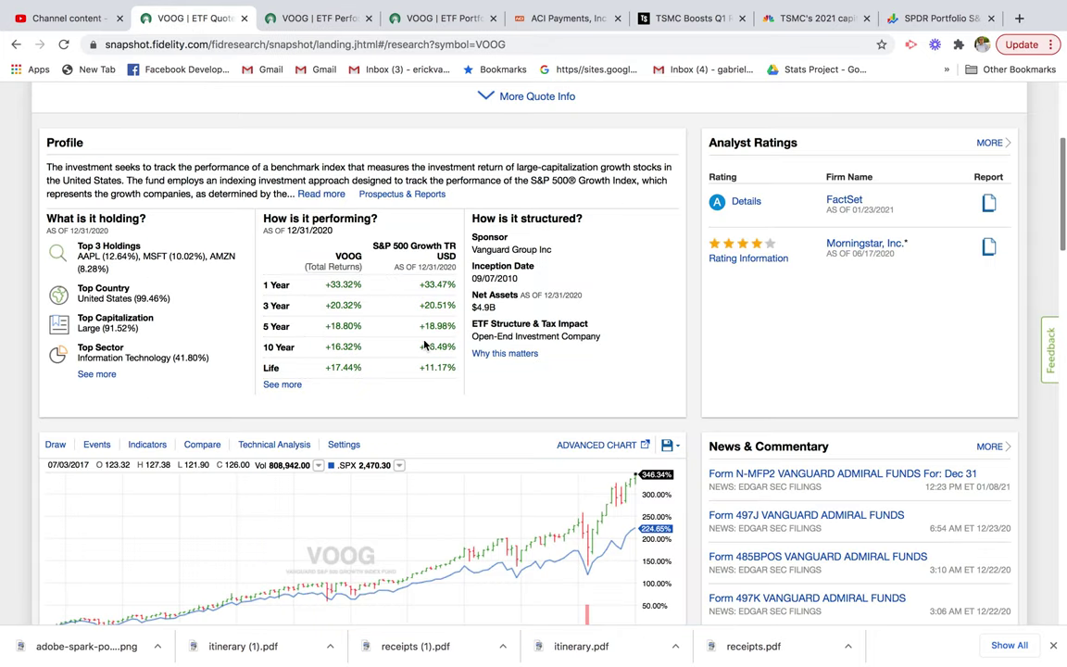
{"action": "scroll", "coordinate": [343, 313], "scroll_direction": "up", "scroll_amount": 5}
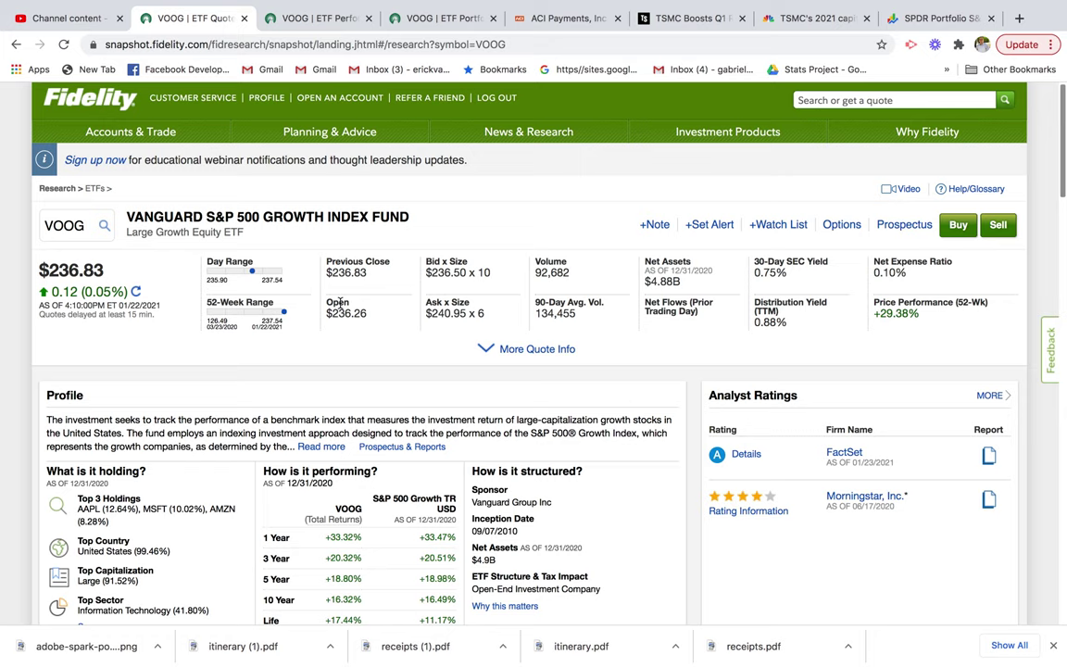
{"action": "scroll", "coordinate": [340, 303], "scroll_direction": "down", "scroll_amount": 1}
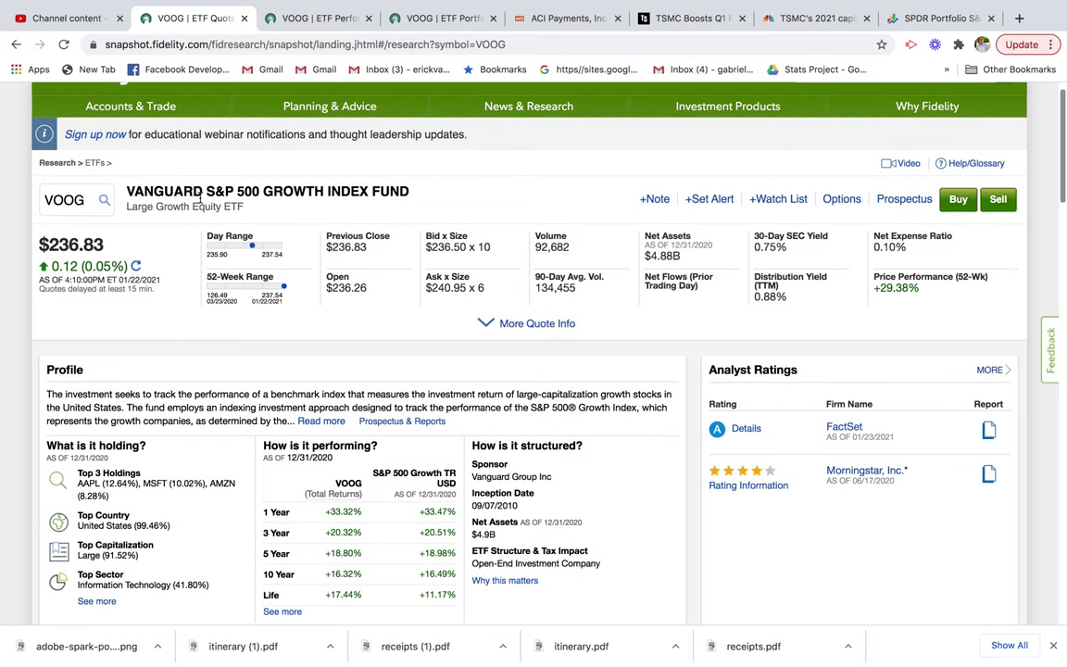
{"action": "scroll", "coordinate": [417, 245], "scroll_direction": "down", "scroll_amount": 5}
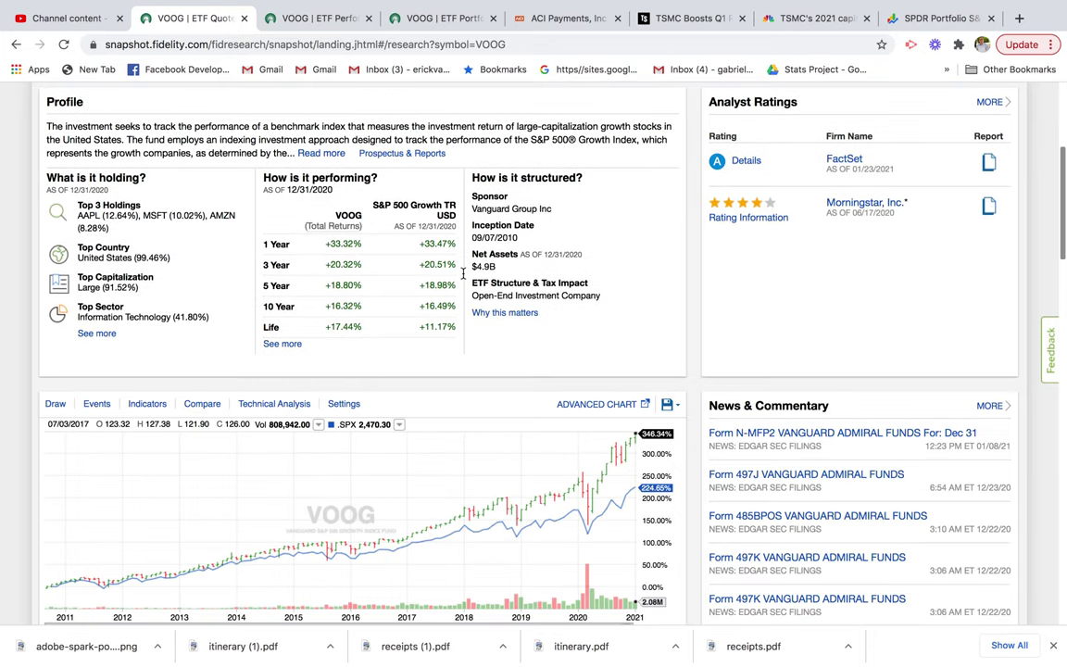
{"action": "scroll", "coordinate": [464, 278], "scroll_direction": "down", "scroll_amount": 8}
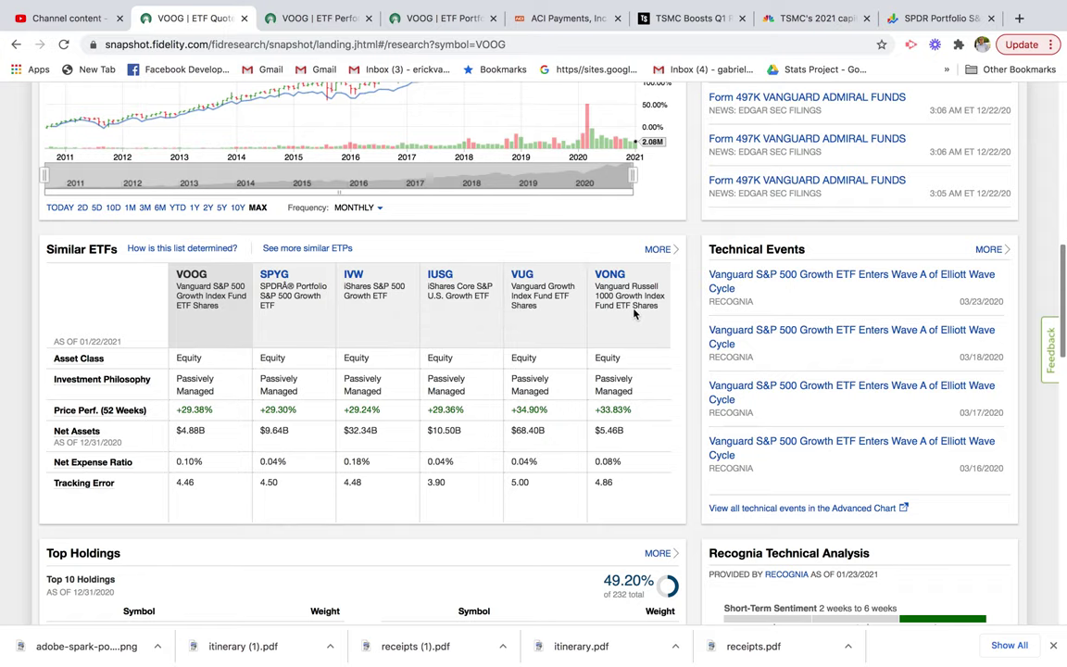
{"action": "scroll", "coordinate": [293, 362], "scroll_direction": "up", "scroll_amount": 1}
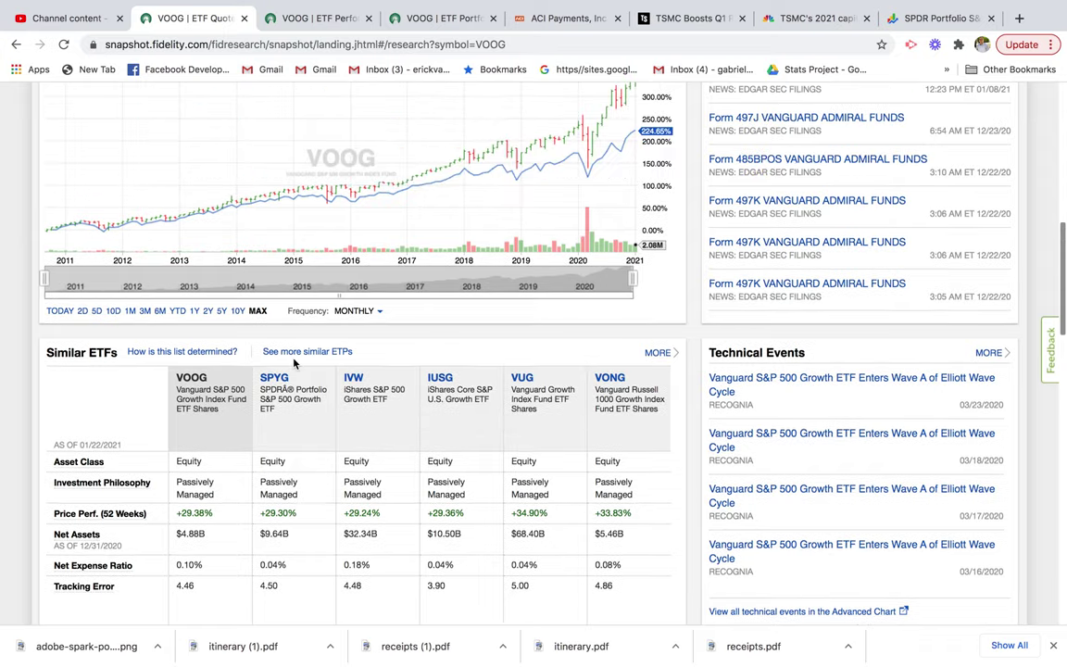
- Review VOOG's top holdings and its portfolio composition by region and country on the quote page
{"action": "scroll", "coordinate": [292, 362], "scroll_direction": "down", "scroll_amount": 3}
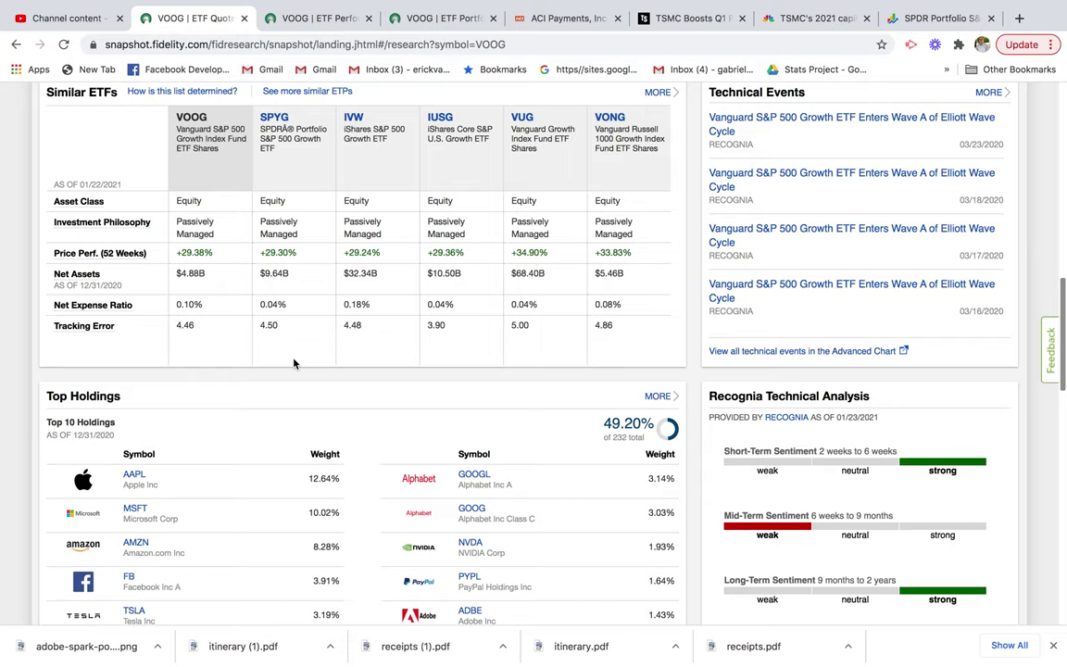
{"action": "scroll", "coordinate": [293, 362], "scroll_direction": "down", "scroll_amount": 2}
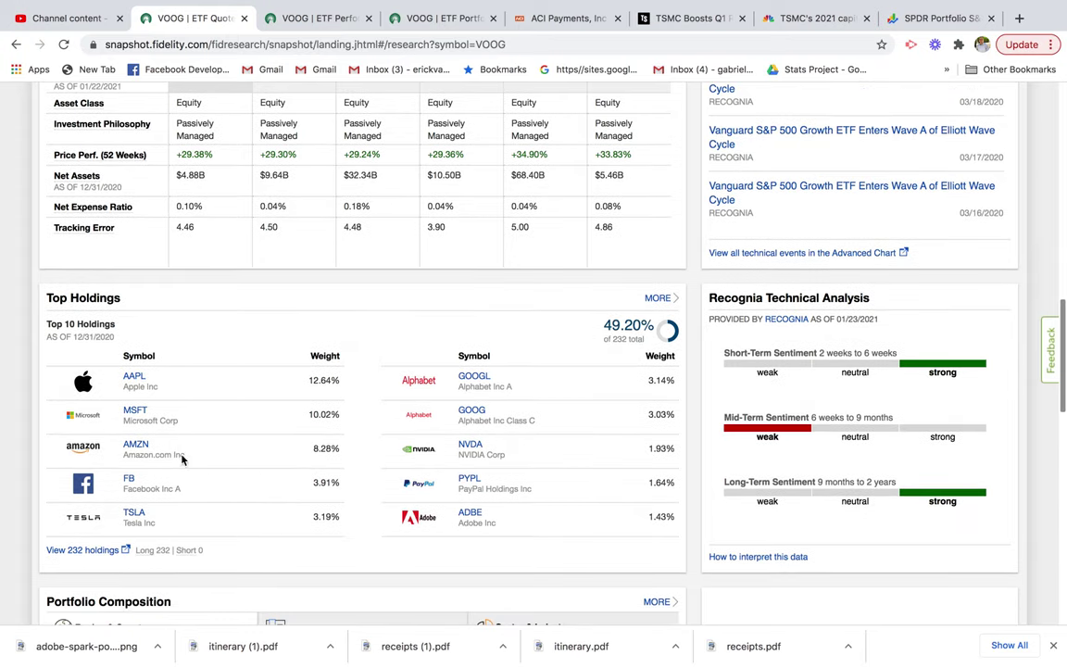
{"action": "scroll", "coordinate": [305, 484], "scroll_direction": "down", "scroll_amount": 7}
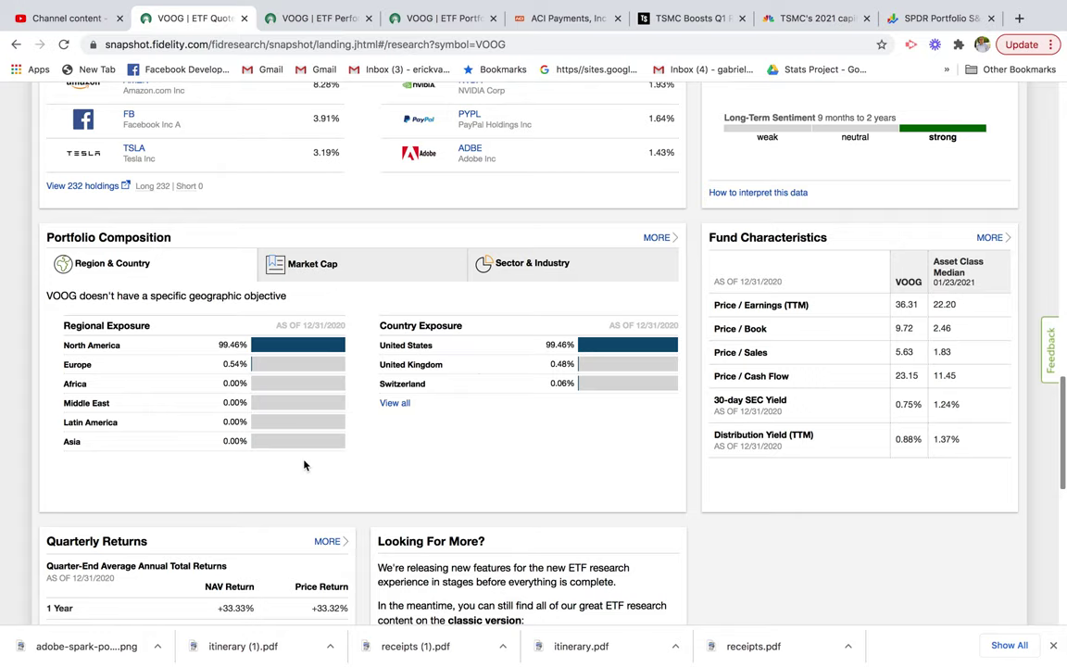
{"action": "scroll", "coordinate": [392, 461], "scroll_direction": "down", "scroll_amount": 1}
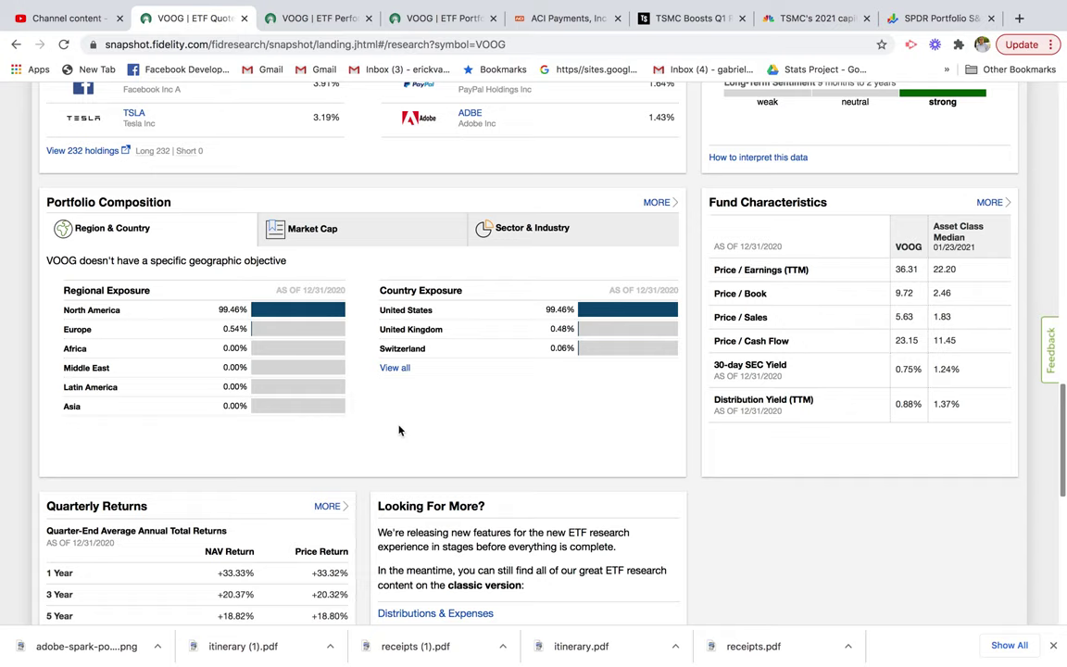
- Open Fidelity's stock research page and bring up the trending stocks that are top rated by sector
{"action": "scroll", "coordinate": [370, 413], "scroll_direction": "up", "scroll_amount": 5}
{"action": "scroll", "coordinate": [398, 429], "scroll_direction": "up", "scroll_amount": 15}
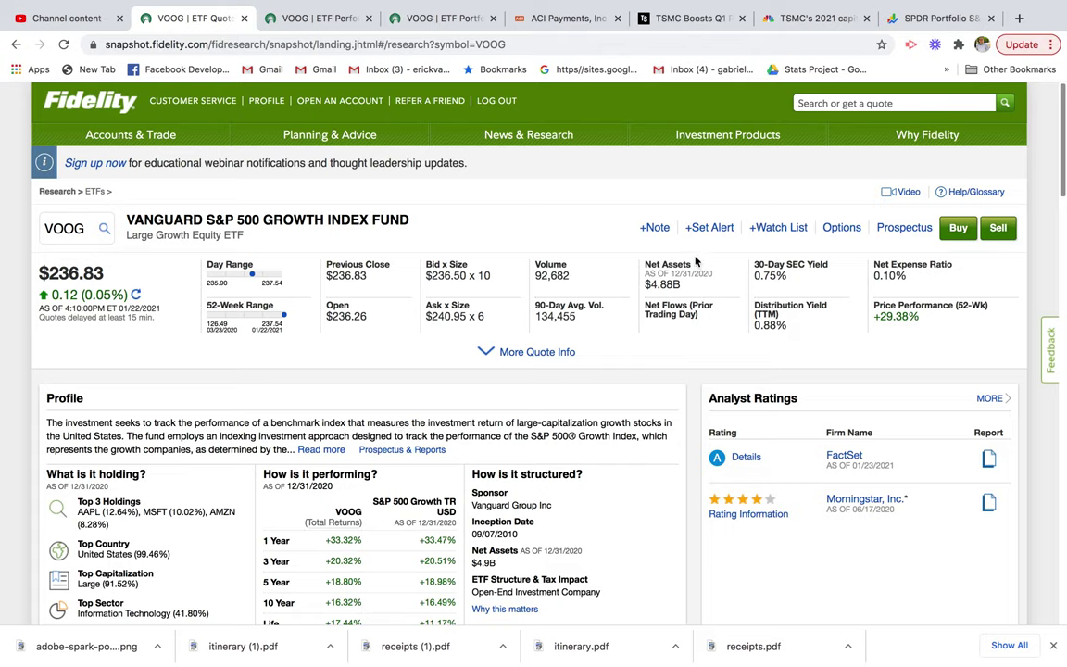
{"action": "mouse_move", "coordinate": [503, 139]}
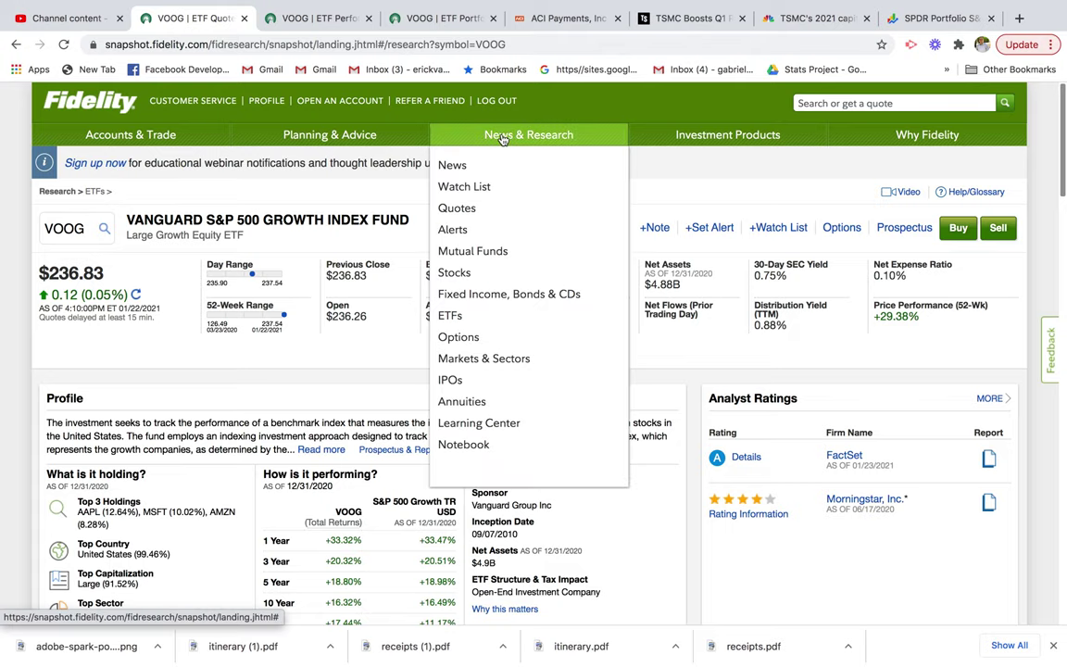
{"action": "left_click", "coordinate": [468, 278]}
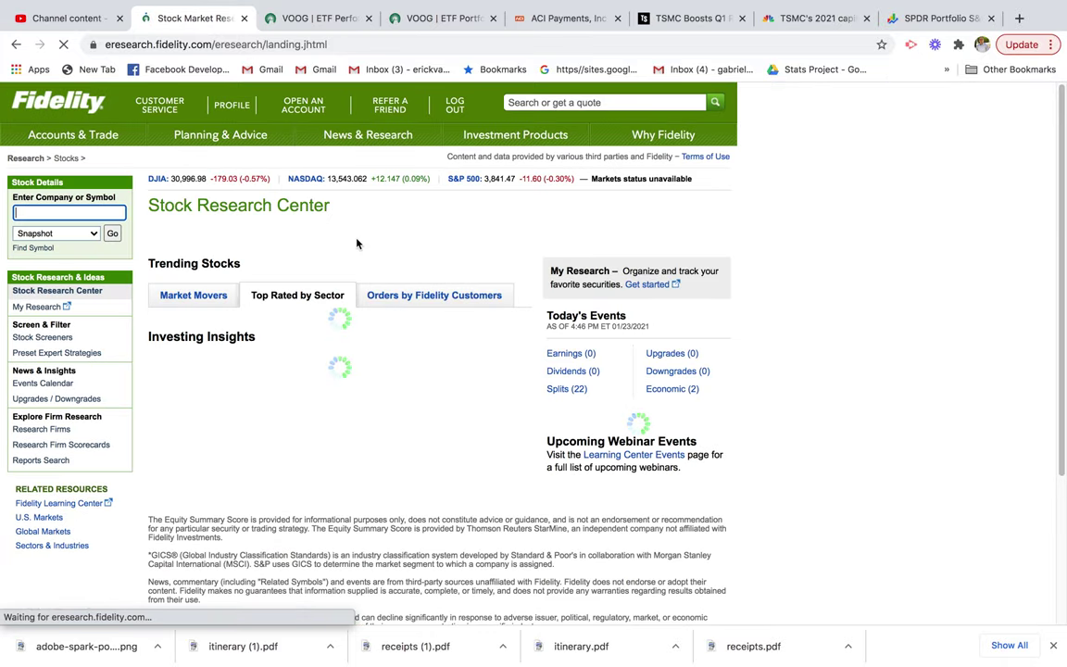
{"action": "scroll", "coordinate": [356, 243], "scroll_direction": "down", "scroll_amount": 1}
{"action": "scroll", "coordinate": [356, 243], "scroll_direction": "down", "scroll_amount": 3}
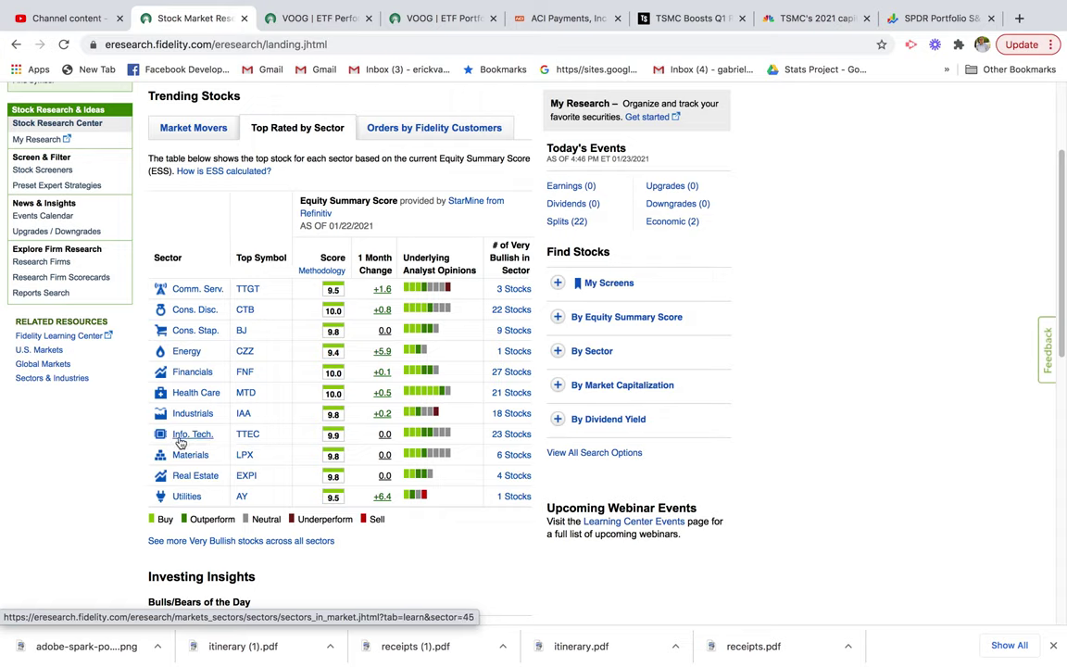
- Open the Information Technology sector from the top-rated list and bring up all results for its top performing stocks in the stock screener
{"action": "left_click", "coordinate": [192, 441]}
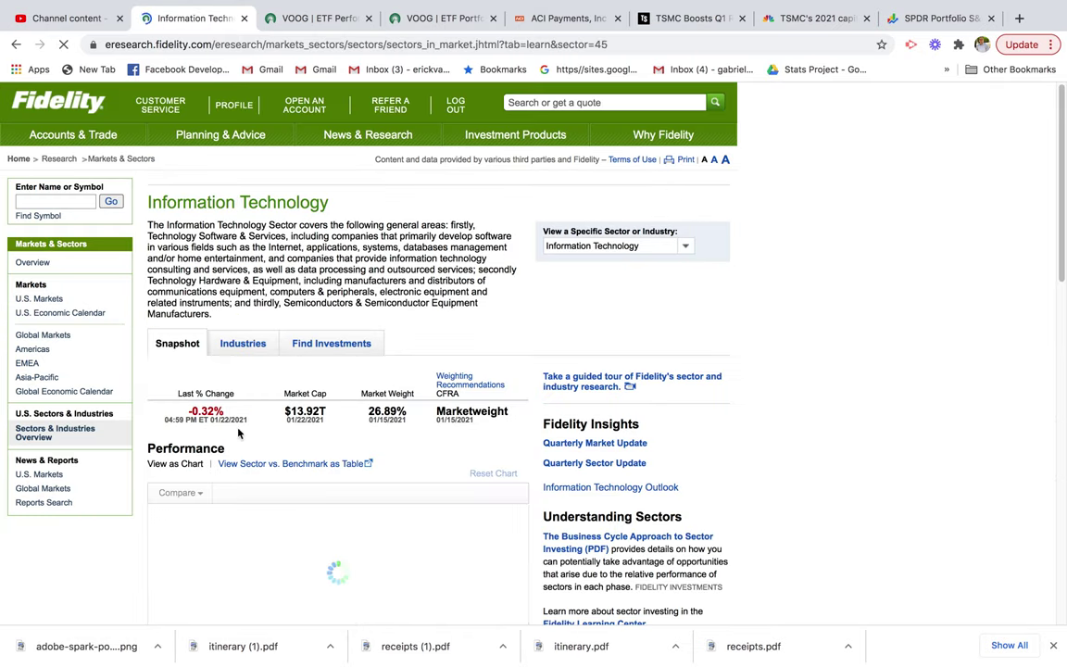
{"action": "scroll", "coordinate": [526, 335], "scroll_direction": "down", "scroll_amount": 3}
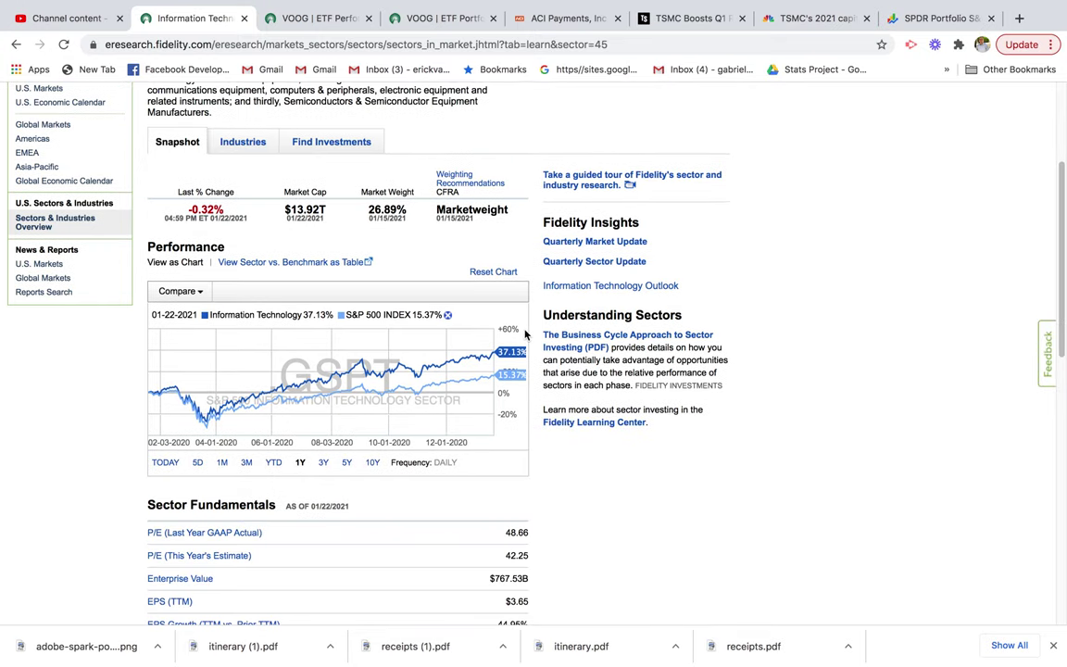
{"action": "scroll", "coordinate": [523, 335], "scroll_direction": "up", "scroll_amount": 2}
{"action": "left_click", "coordinate": [331, 250]}
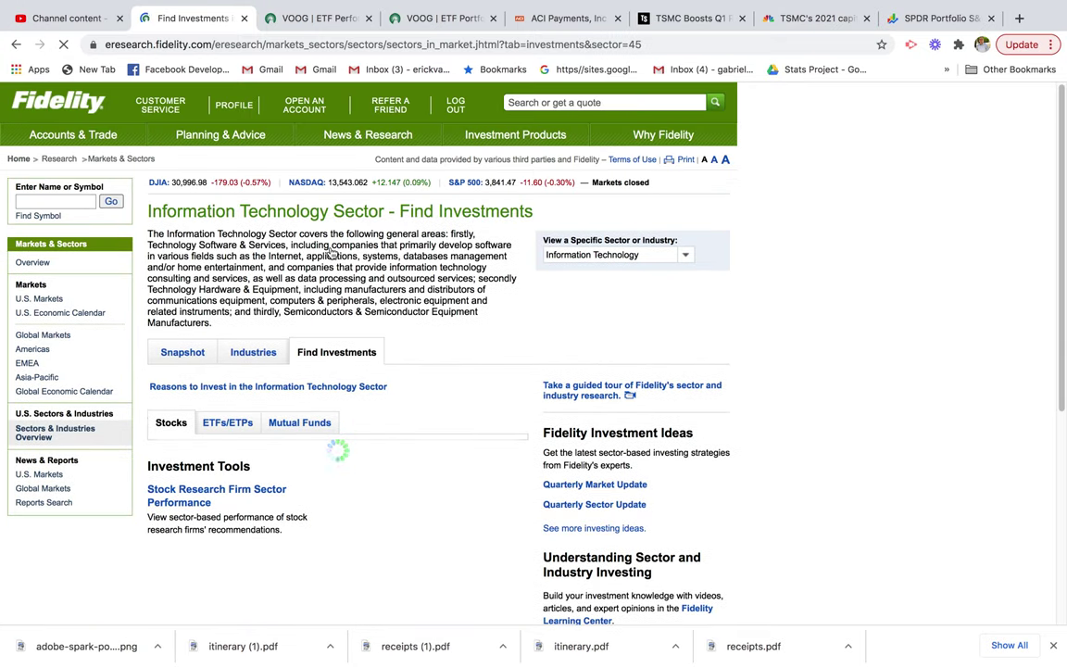
{"action": "scroll", "coordinate": [342, 299], "scroll_direction": "down", "scroll_amount": 3}
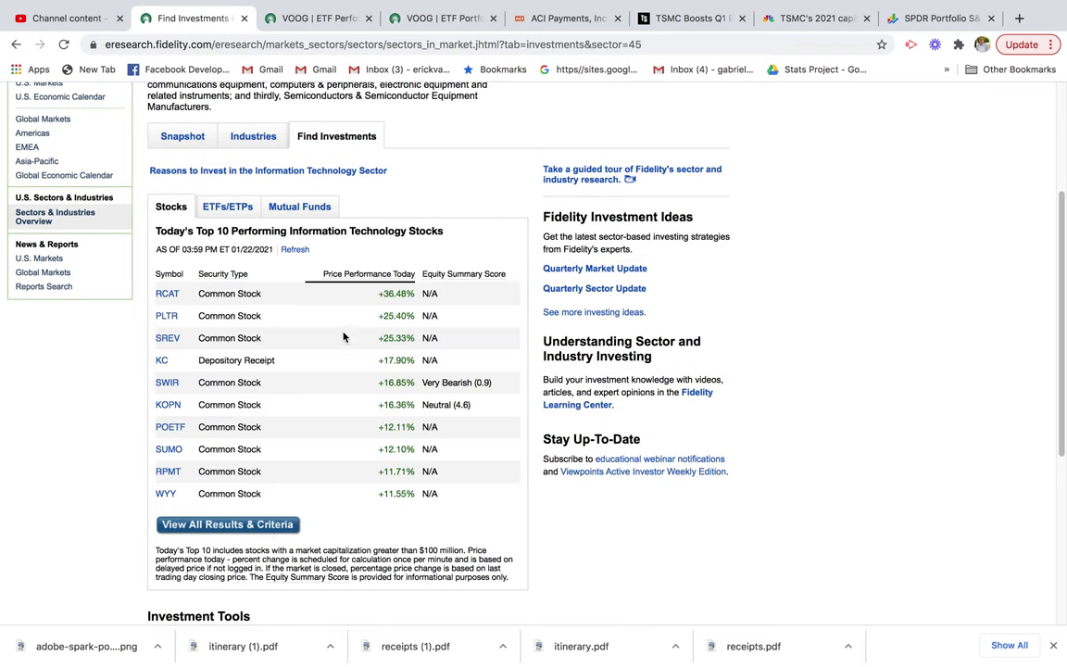
{"action": "left_click", "coordinate": [211, 532]}
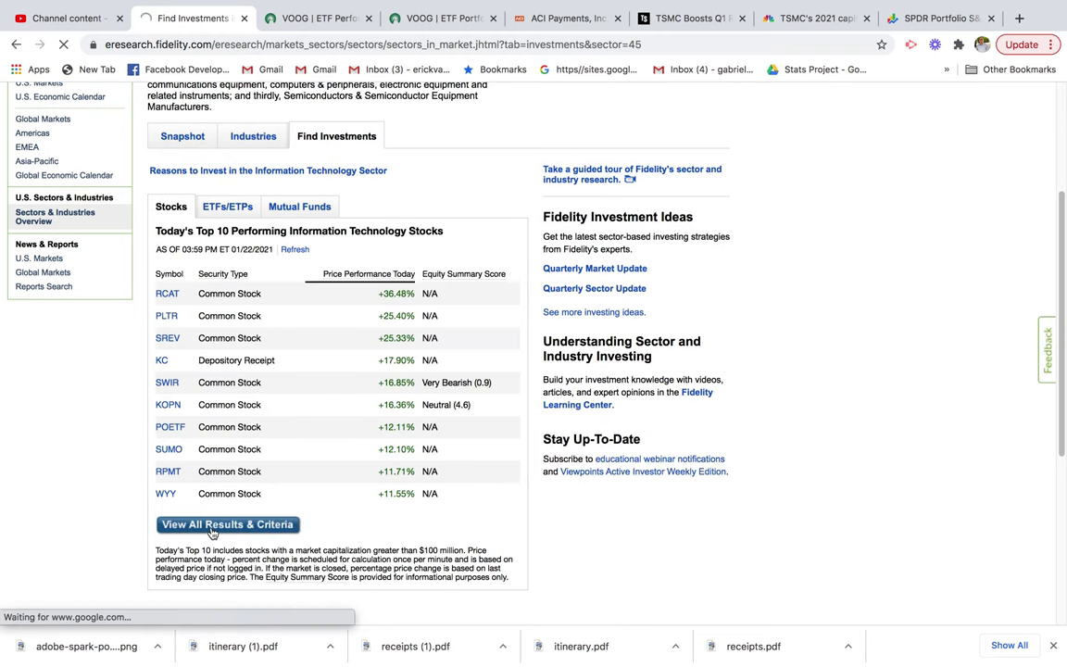
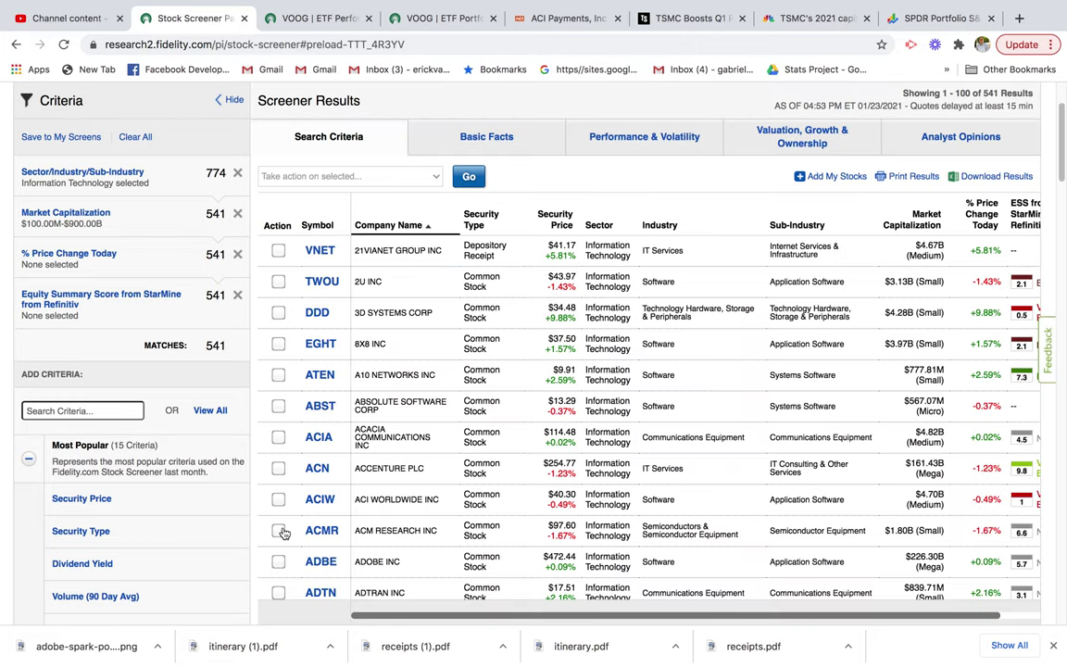
- Show the screener's Valuation, Growth & Ownership view and download the results with only that view selected
{"action": "left_click", "coordinate": [809, 146]}
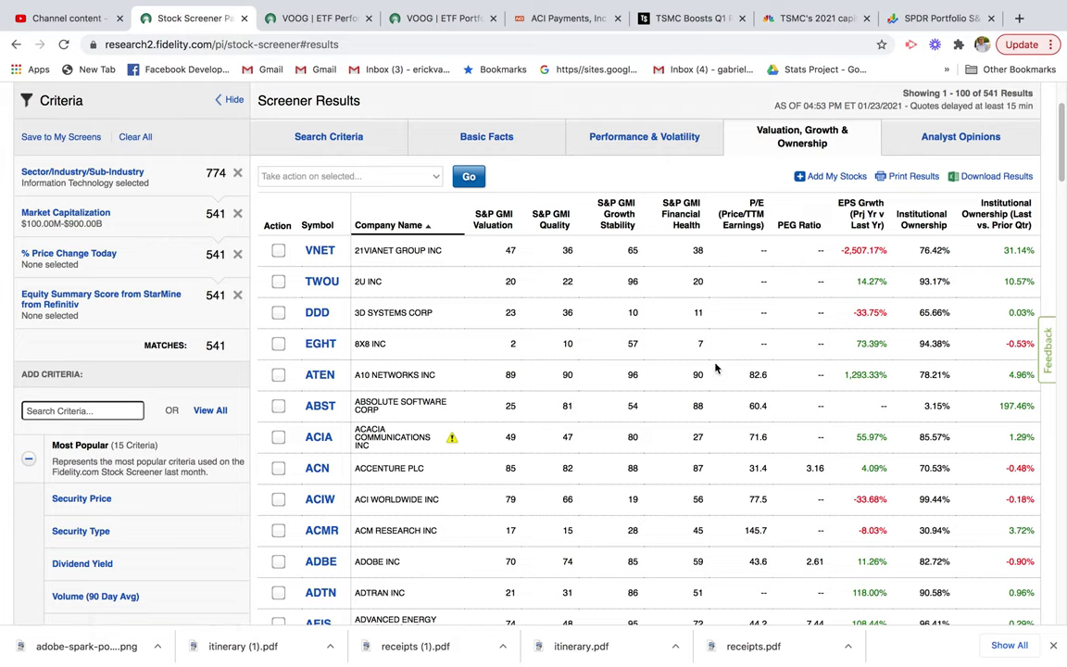
{"action": "scroll", "coordinate": [426, 278], "scroll_direction": "up", "scroll_amount": 1}
{"action": "scroll", "coordinate": [429, 293], "scroll_direction": "down", "scroll_amount": 2}
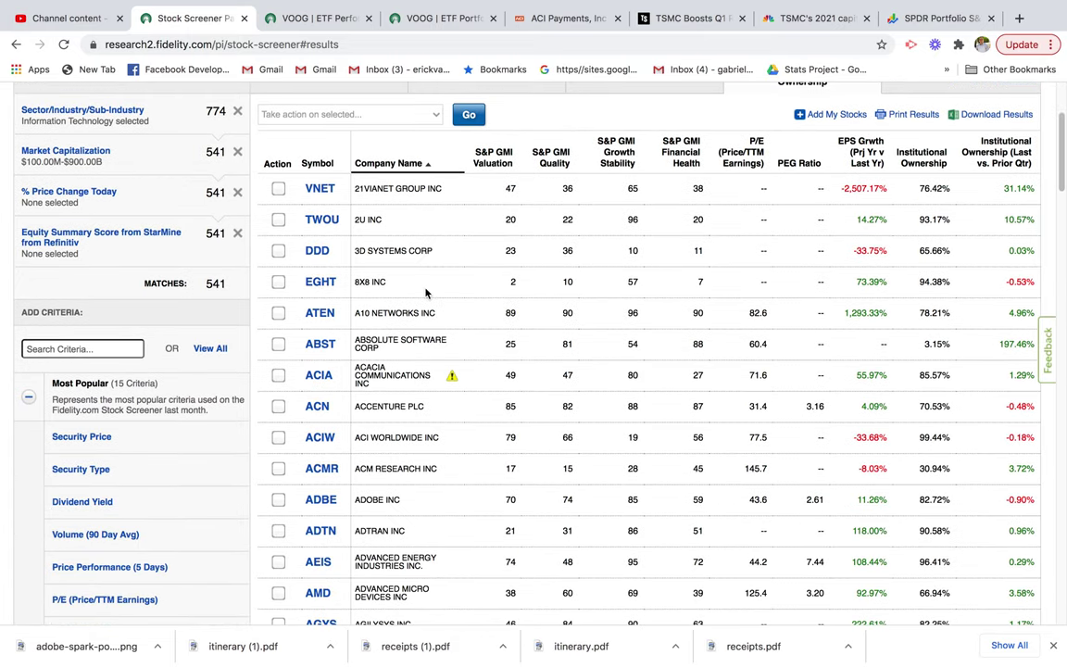
{"action": "scroll", "coordinate": [429, 293], "scroll_direction": "up", "scroll_amount": 4}
{"action": "left_click", "coordinate": [996, 302]}
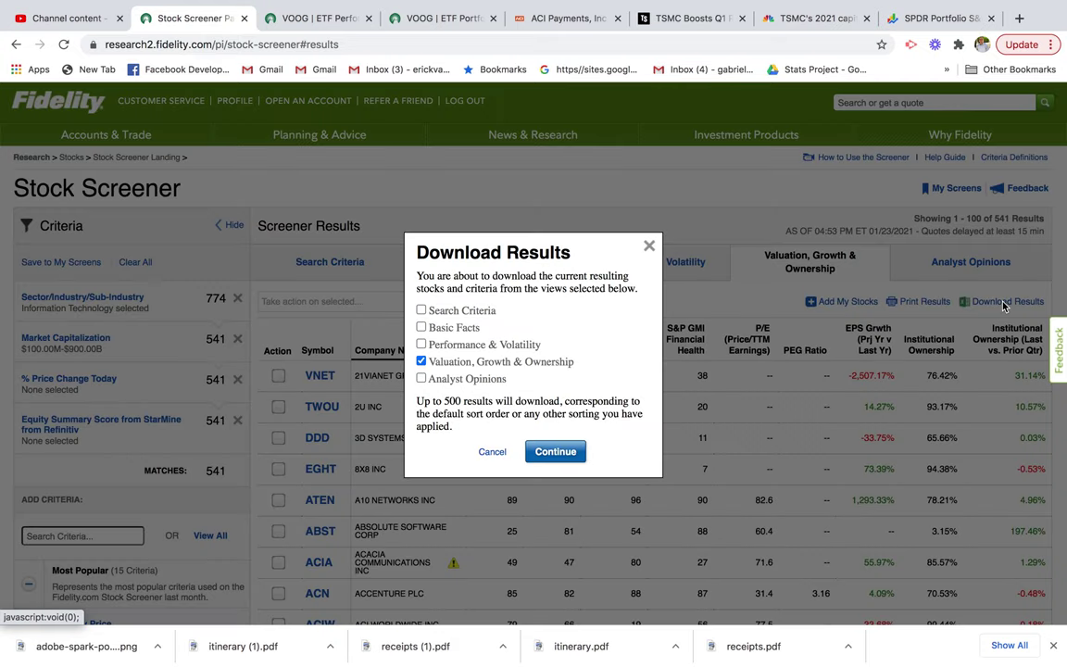
{"action": "left_click", "coordinate": [545, 454]}
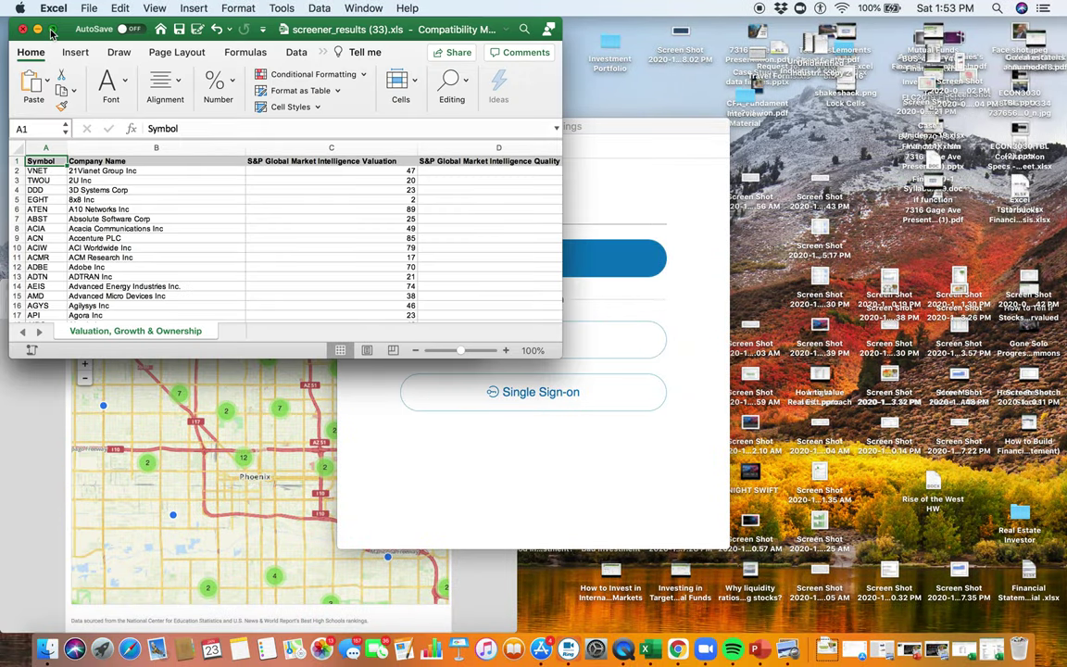
- Enlarge the downloaded Excel workbook's window and delete the four S&P Global Market Intelligence columns, C through F
{"action": "left_click", "coordinate": [52, 30]}
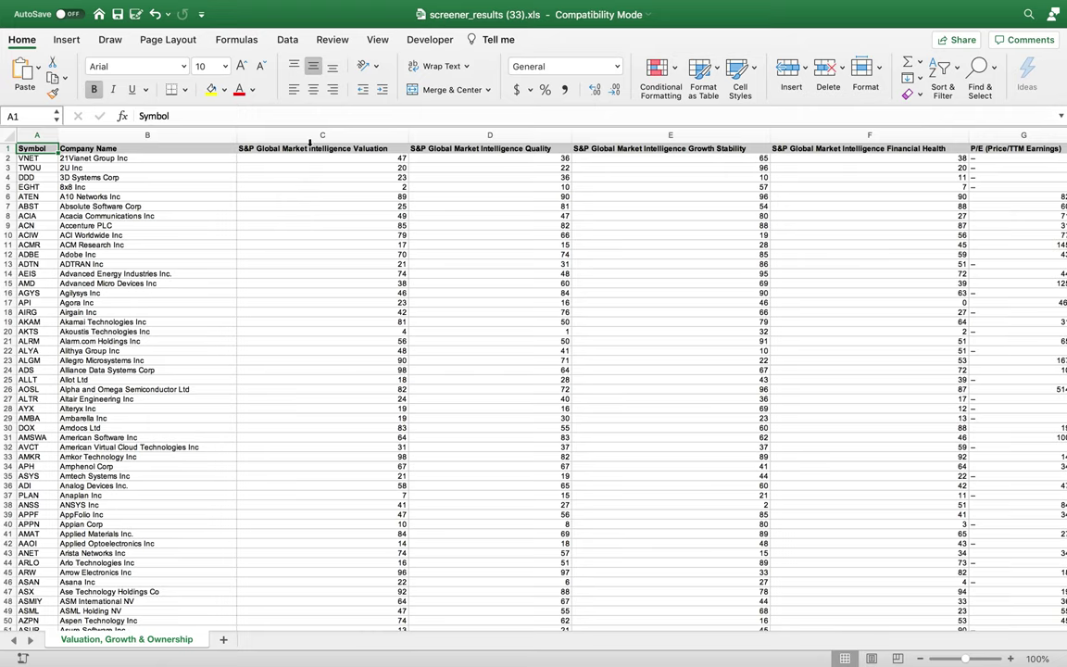
{"action": "left_click", "coordinate": [336, 136]}
{"action": "left_click_drag", "start_coordinate": [336, 137], "coordinate": [840, 133]}
{"action": "right_click", "coordinate": [840, 133]}
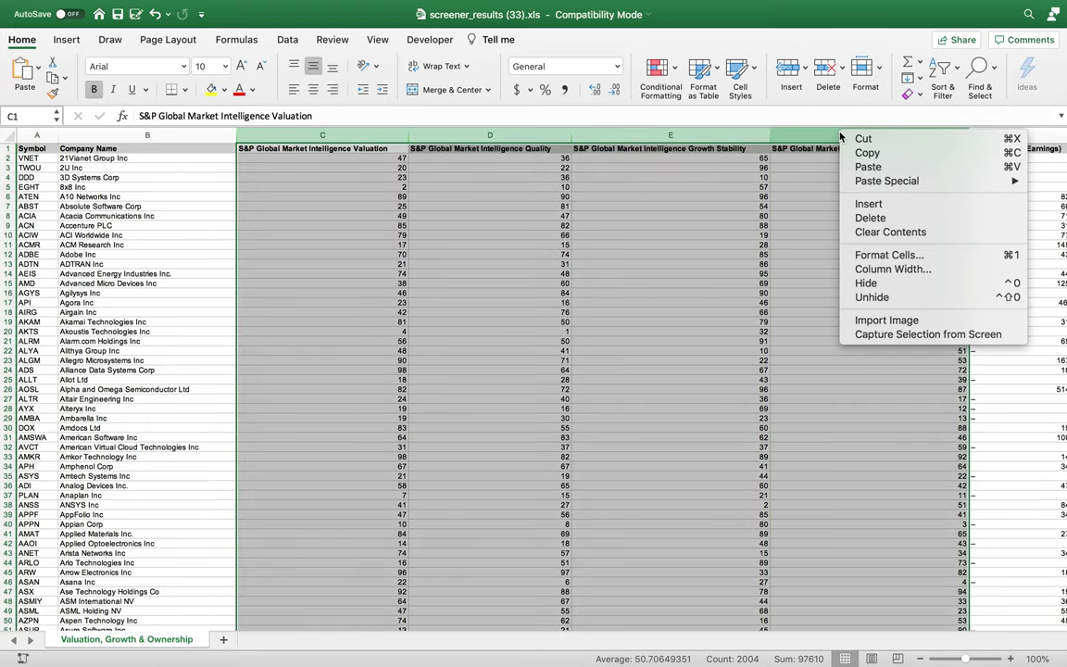
{"action": "left_click", "coordinate": [870, 219]}
{"action": "left_click", "coordinate": [767, 227]}
{"action": "left_click", "coordinate": [284, 210]}
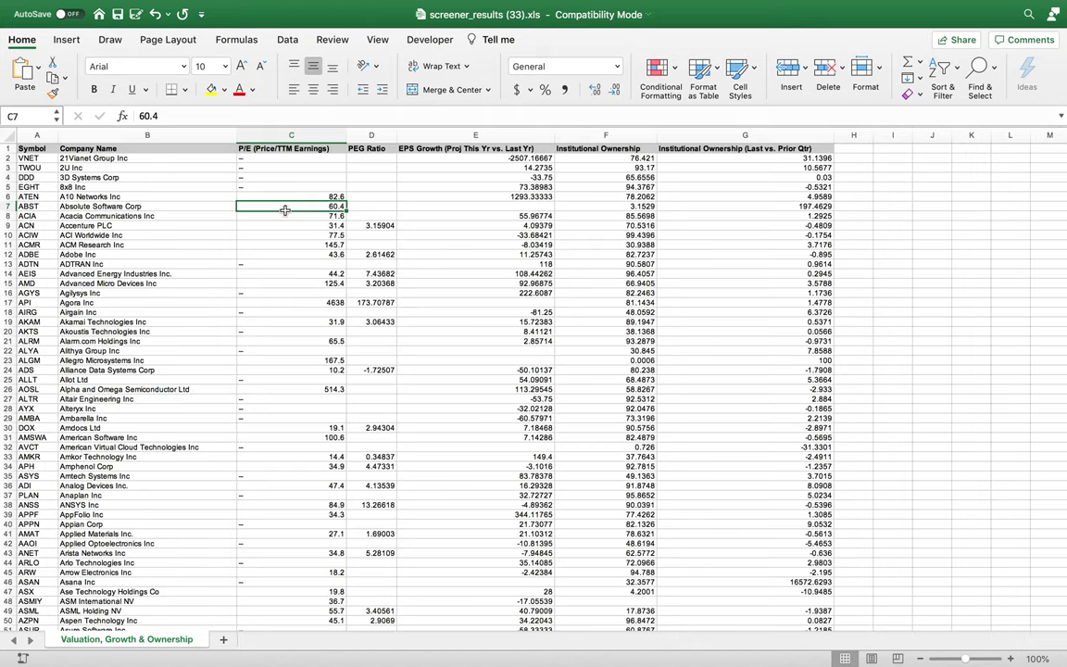
- Select the whole table of screener results and add filters to its header row
{"action": "left_click", "coordinate": [292, 245]}
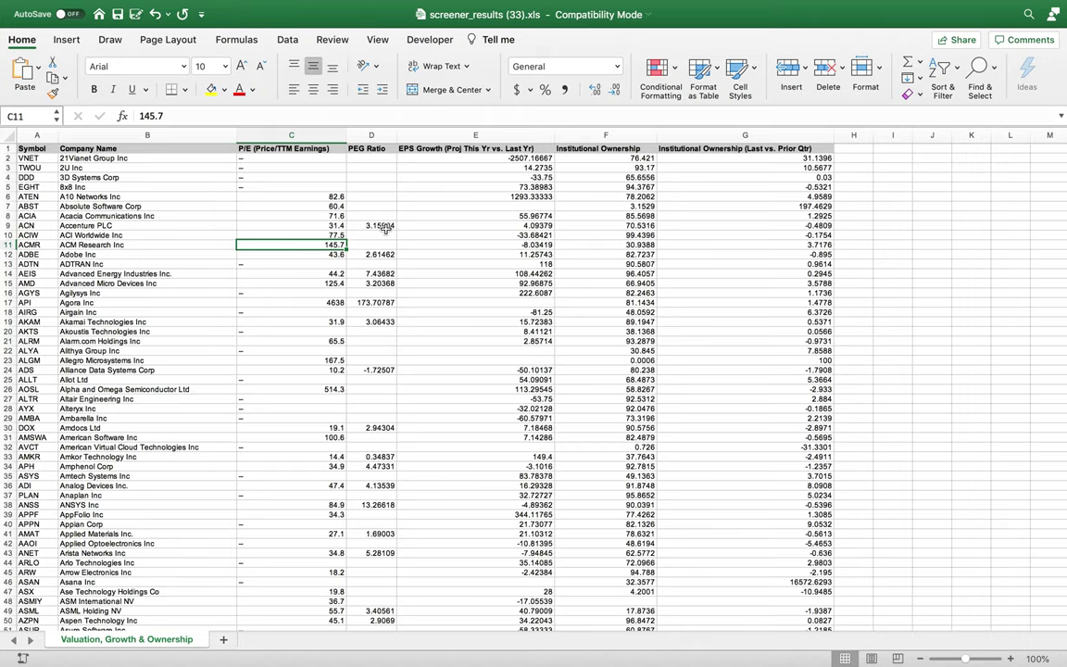
{"action": "left_click", "coordinate": [274, 149]}
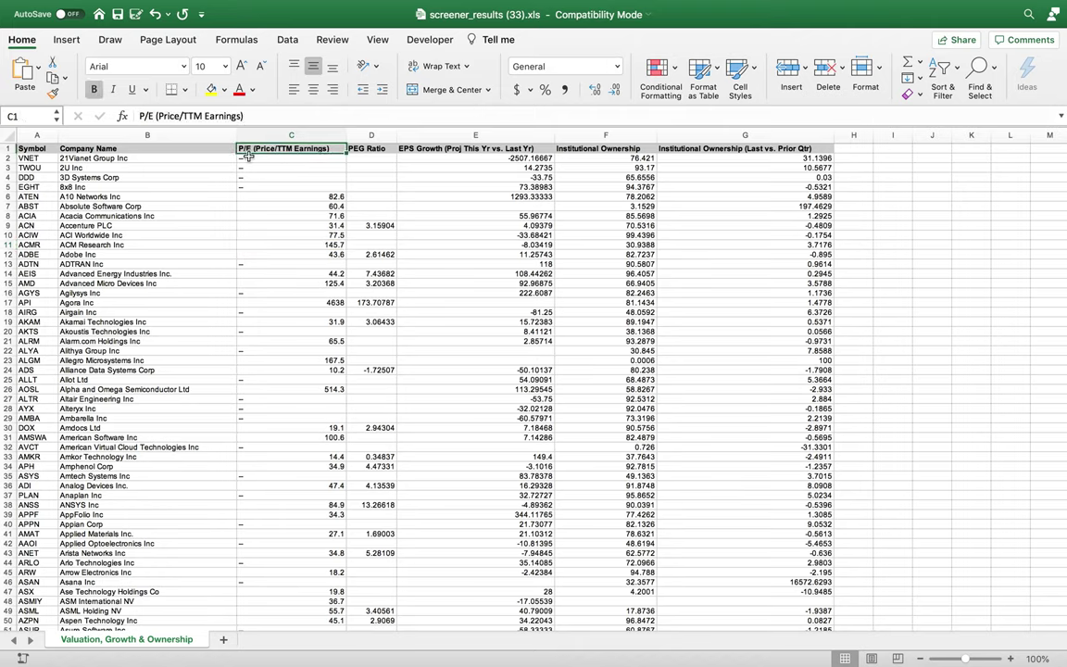
{"action": "double_click", "coordinate": [367, 149]}
{"action": "left_click", "coordinate": [96, 187]}
{"action": "key", "text": "ctrl+a"}
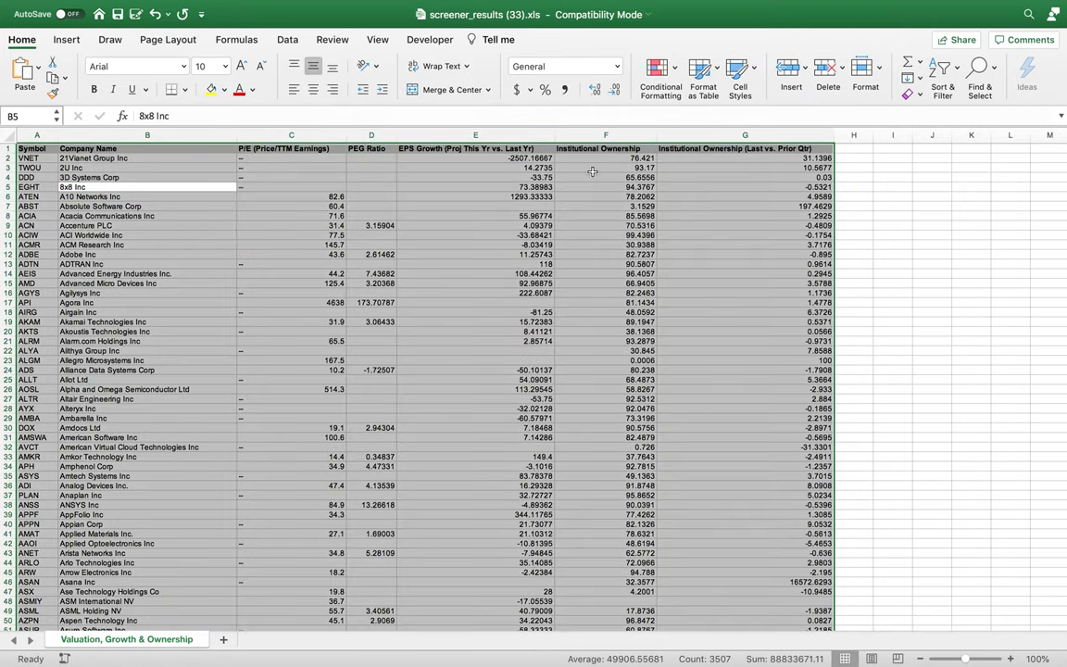
{"action": "left_click", "coordinate": [942, 69]}
{"action": "left_click", "coordinate": [971, 155]}
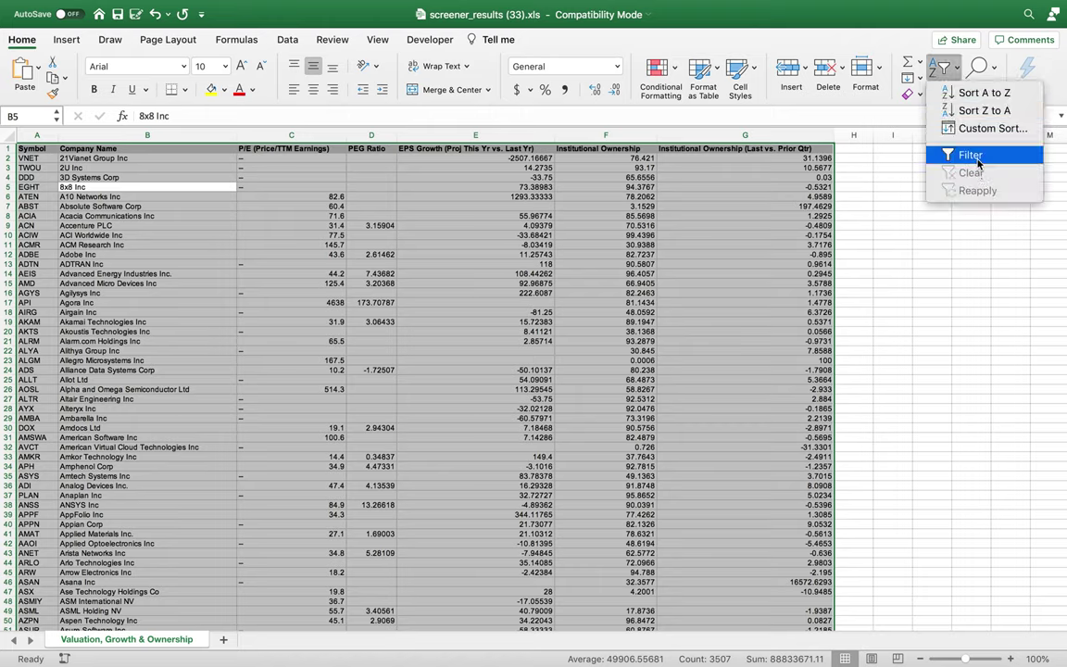
- Sort the table by PEG Ratio in ascending order and close the sort options
{"action": "left_click", "coordinate": [352, 148]}
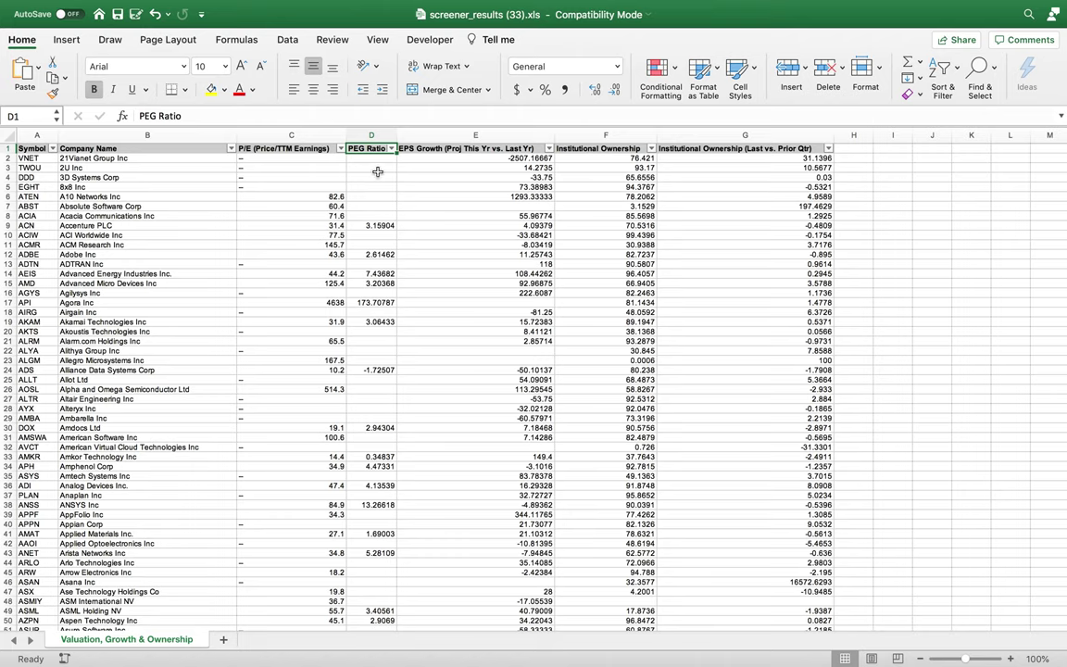
{"action": "left_click", "coordinate": [392, 149]}
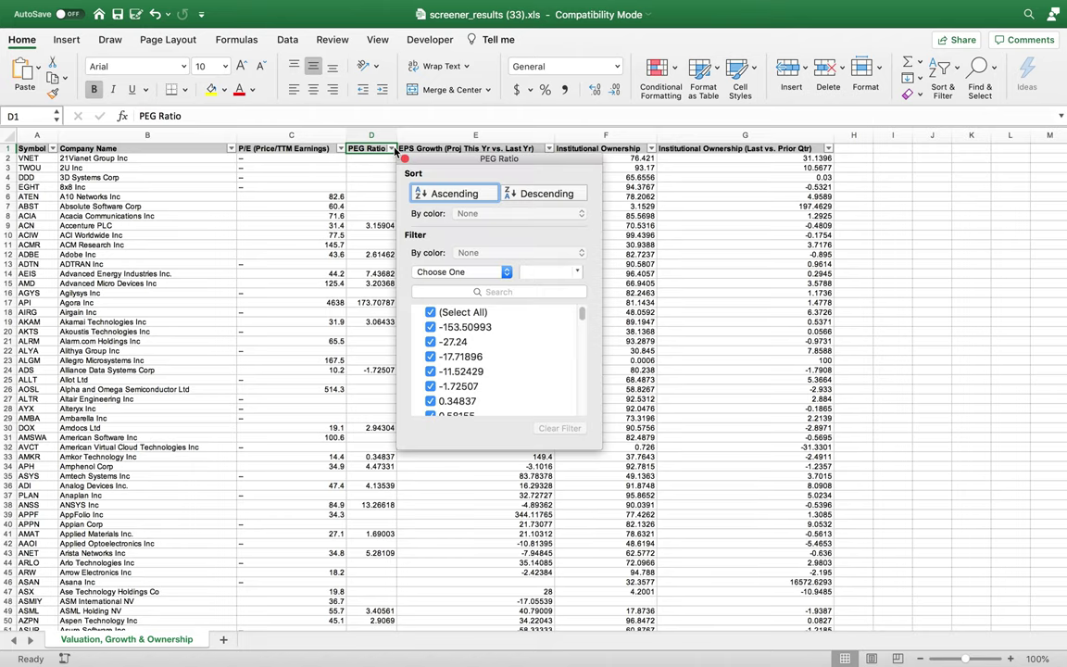
{"action": "left_click", "coordinate": [462, 195]}
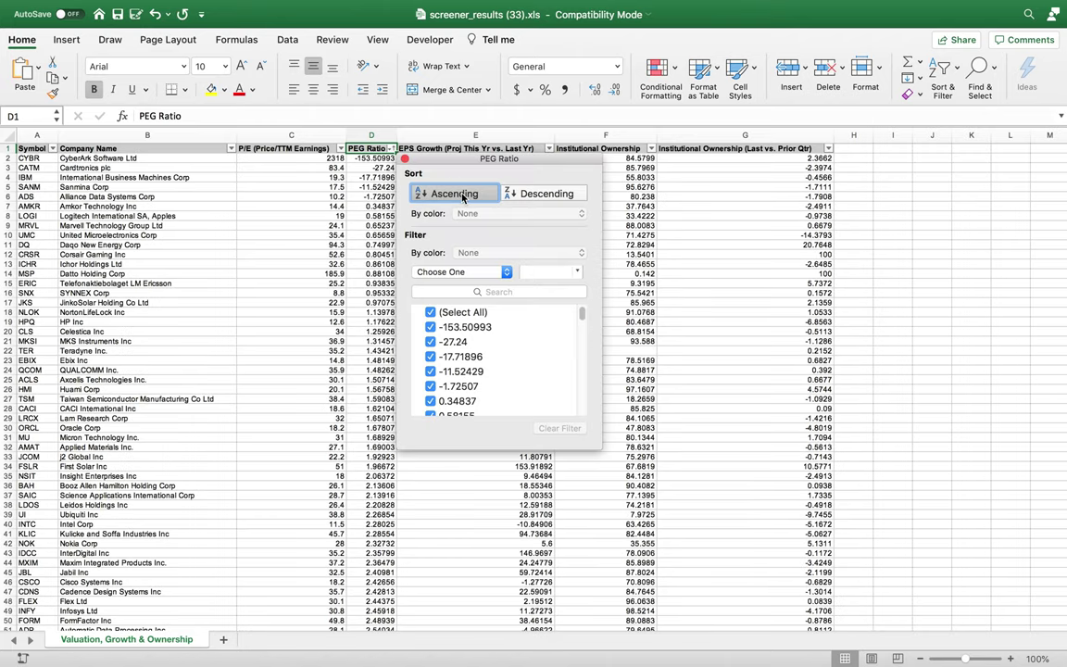
{"action": "left_click", "coordinate": [537, 193]}
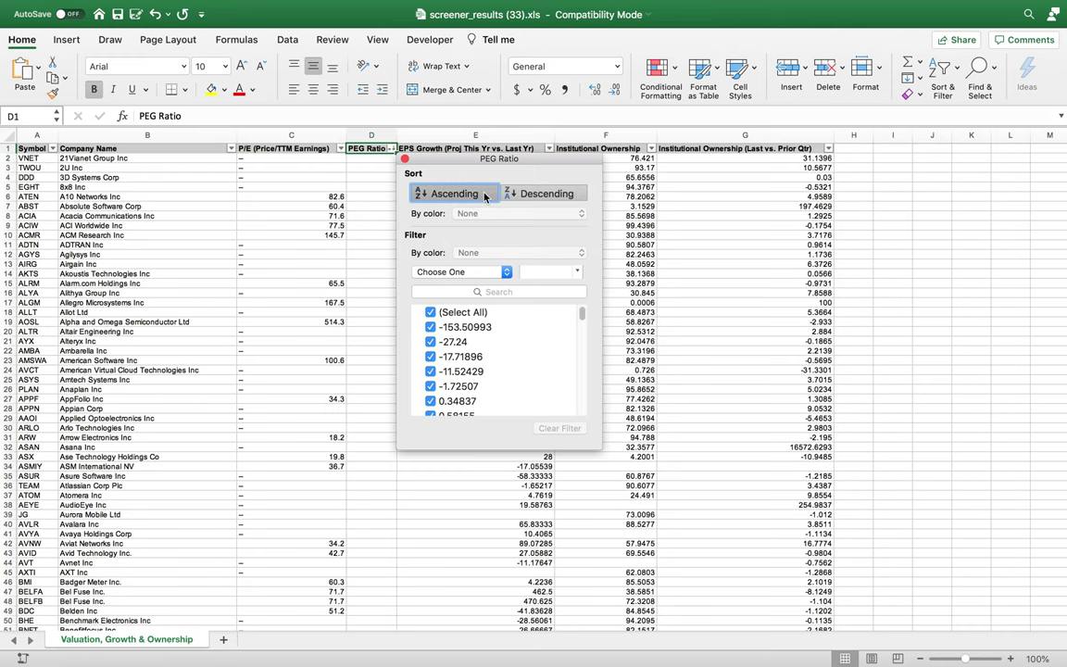
{"action": "left_click", "coordinate": [484, 196]}
{"action": "left_click", "coordinate": [335, 159]}
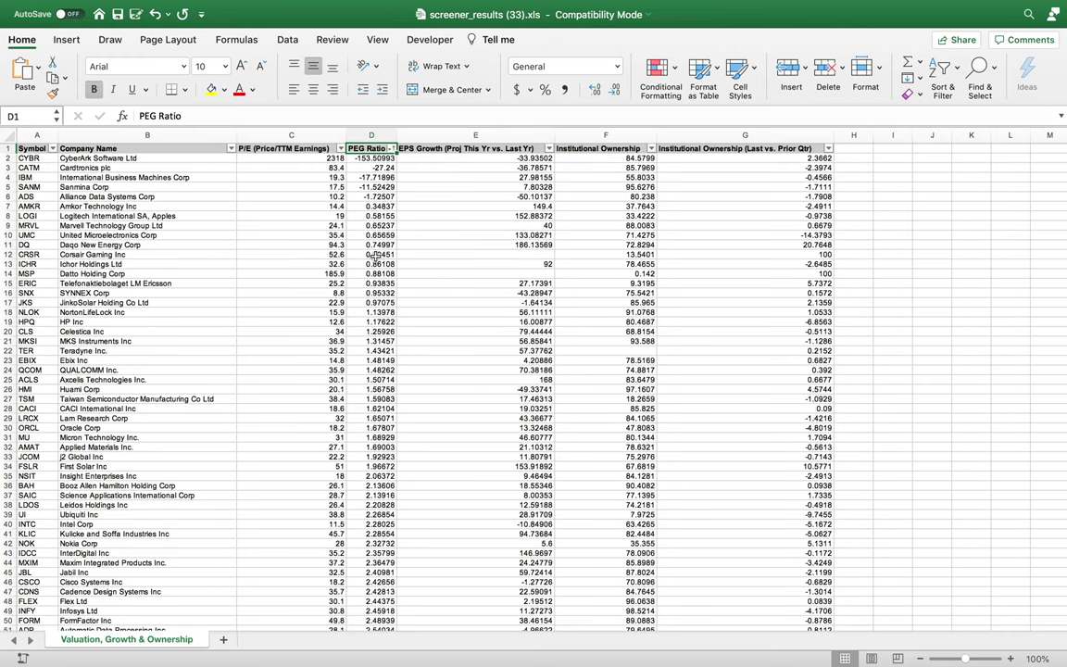
- Examine the sorted PEG ratios from just above 1 up to the highest values, then Nuance Communications' P/E and PEG ratios
{"action": "left_click", "coordinate": [379, 312]}
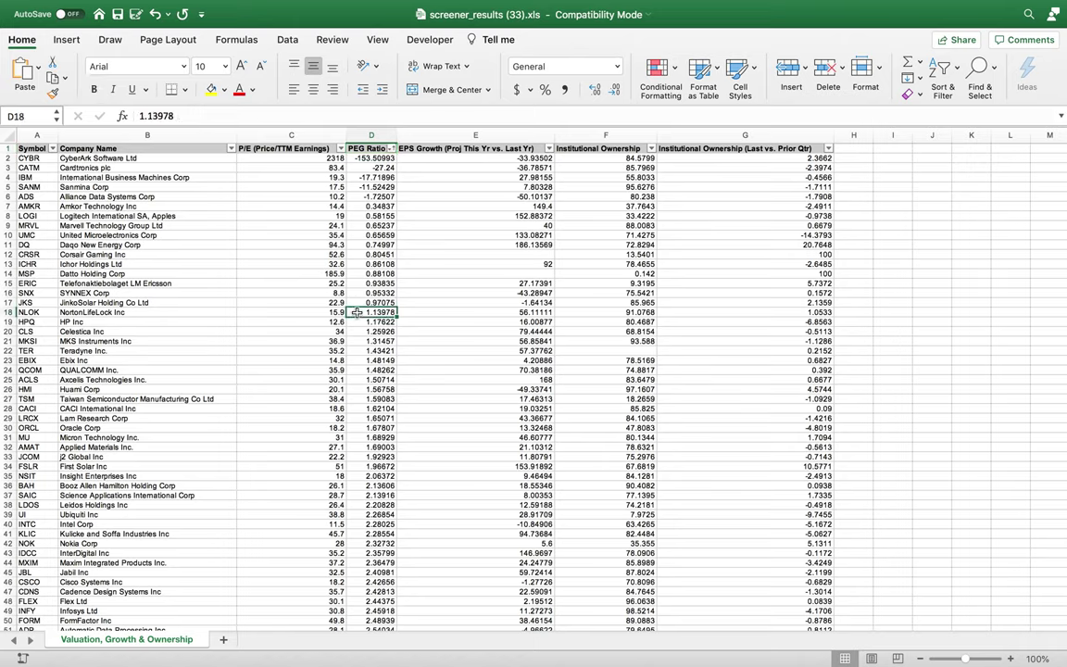
{"action": "left_click_drag", "start_coordinate": [357, 312], "coordinate": [370, 428]}
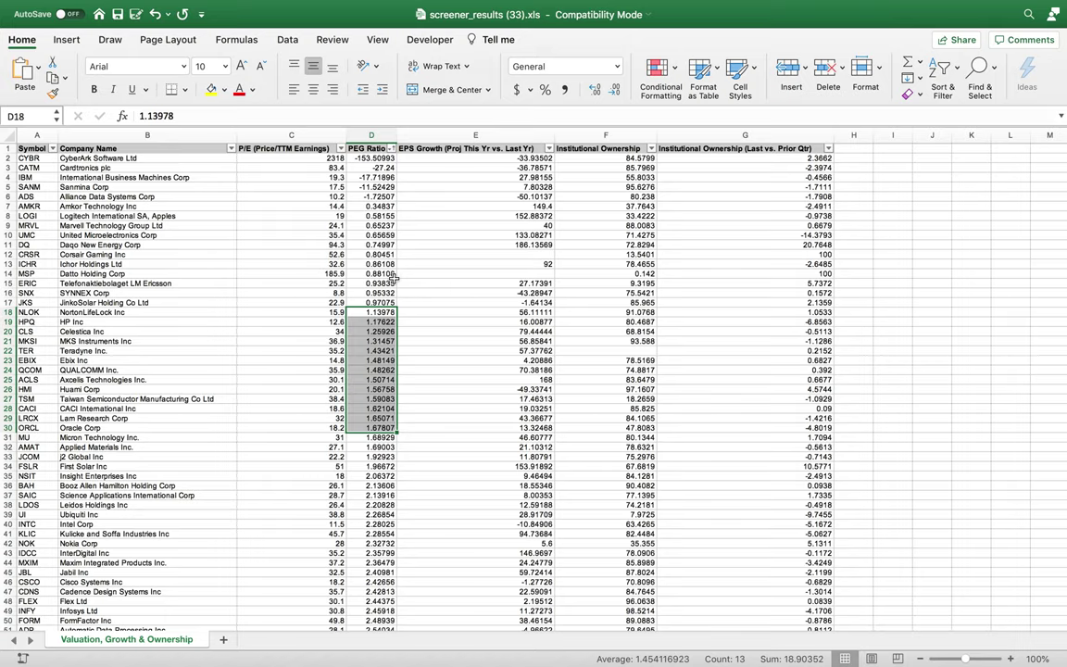
{"action": "scroll", "coordinate": [371, 264], "scroll_direction": "down", "scroll_amount": 5}
{"action": "scroll", "coordinate": [371, 264], "scroll_direction": "down", "scroll_amount": 20}
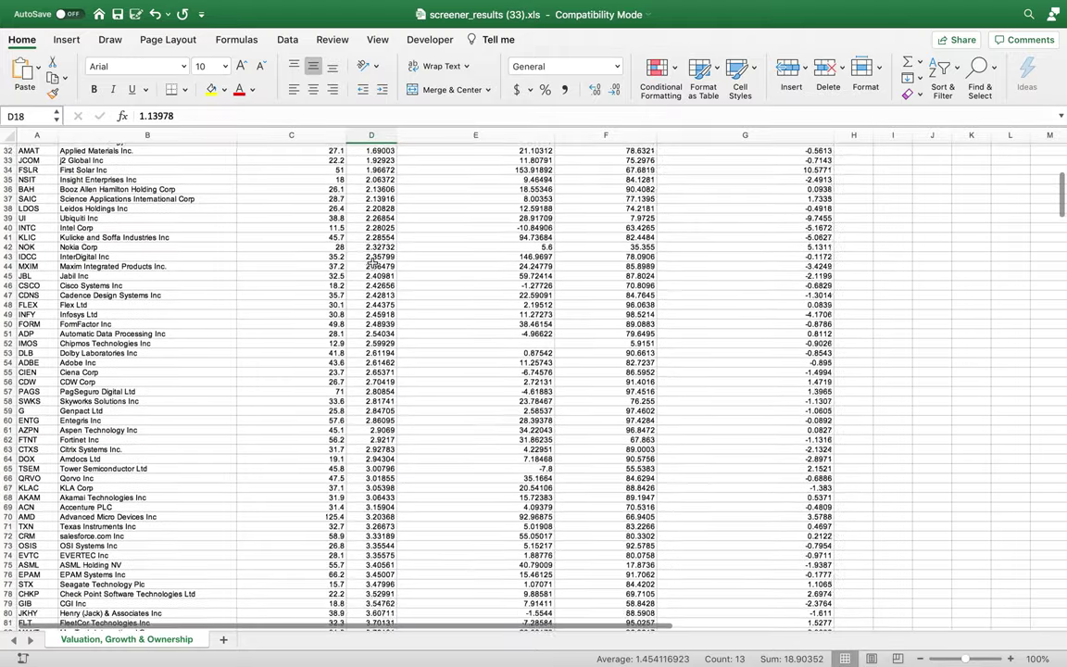
{"action": "scroll", "coordinate": [372, 273], "scroll_direction": "down", "scroll_amount": 10}
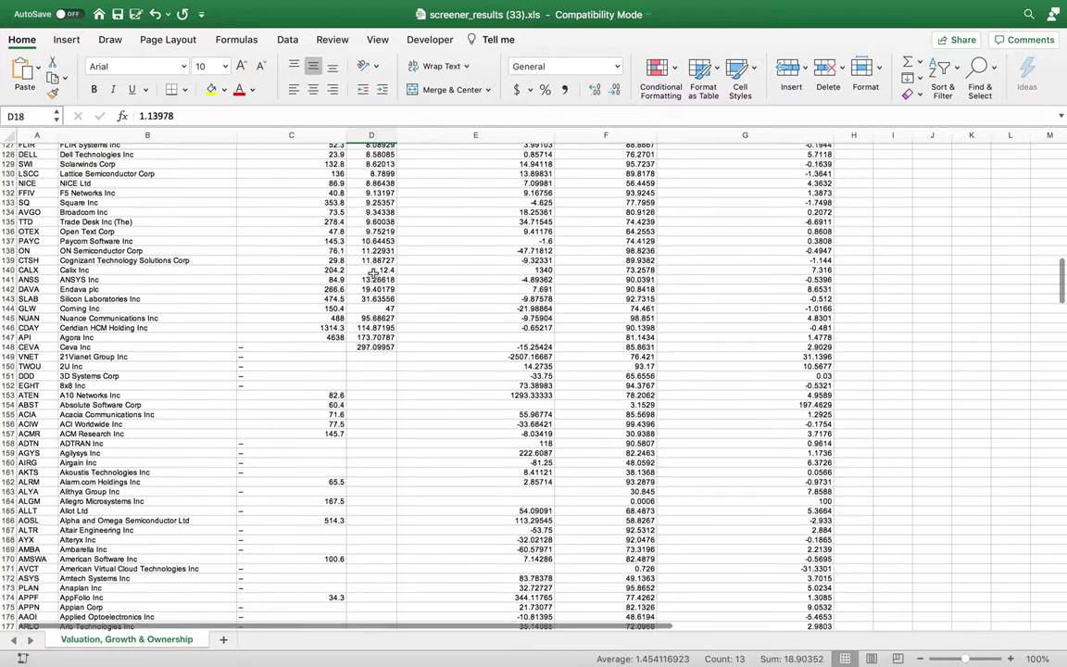
{"action": "left_click", "coordinate": [372, 304]}
{"action": "left_click", "coordinate": [371, 314]}
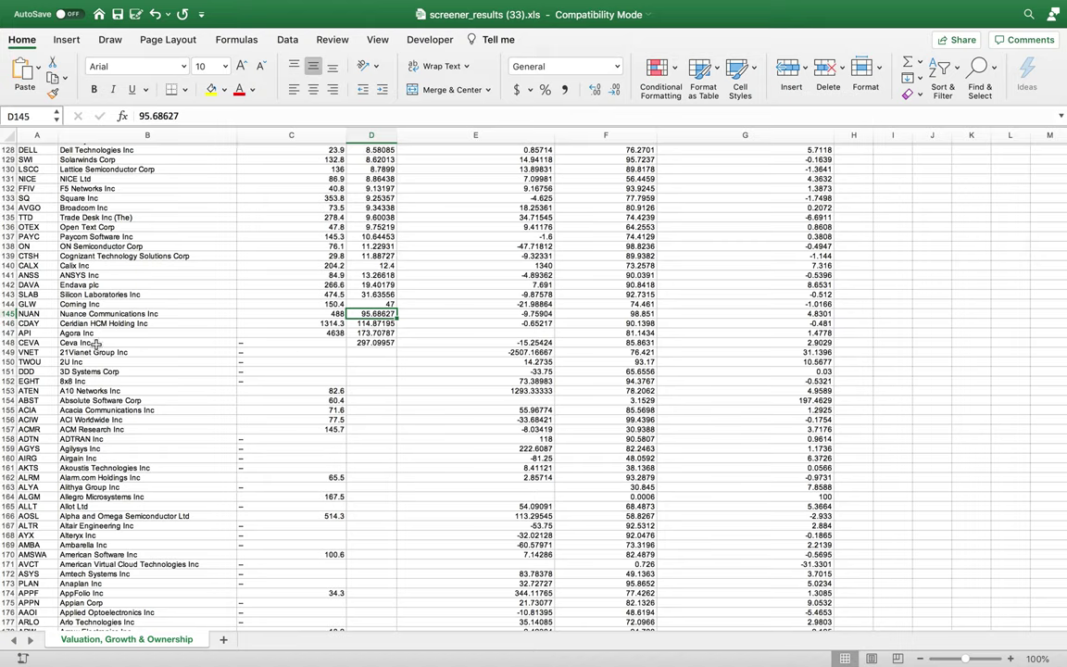
{"action": "left_click", "coordinate": [84, 316]}
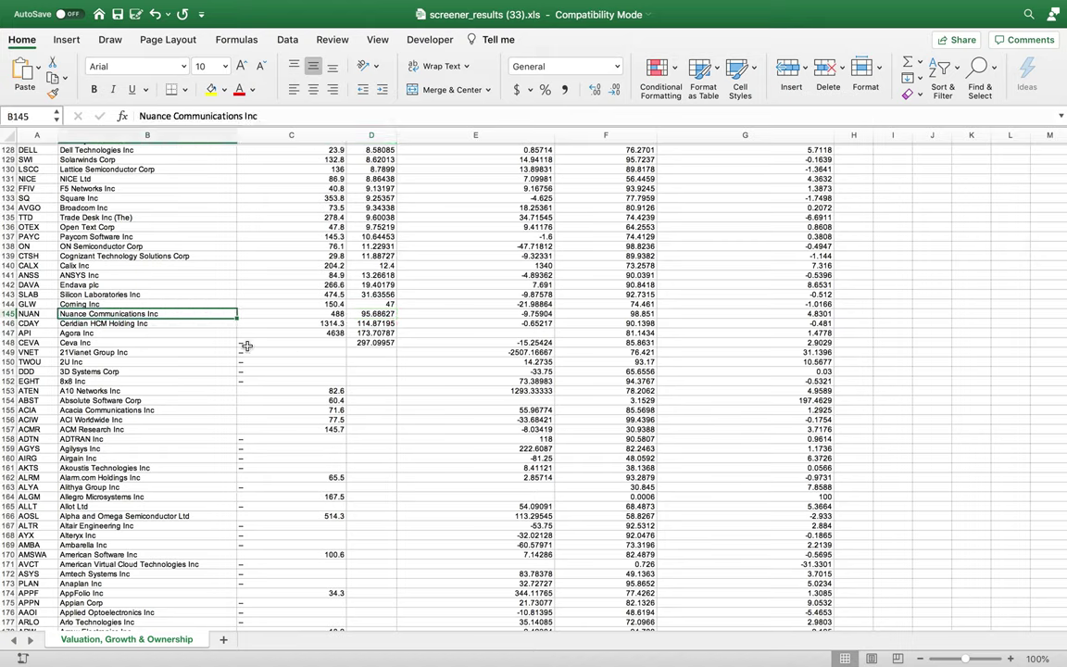
{"action": "left_click", "coordinate": [300, 315]}
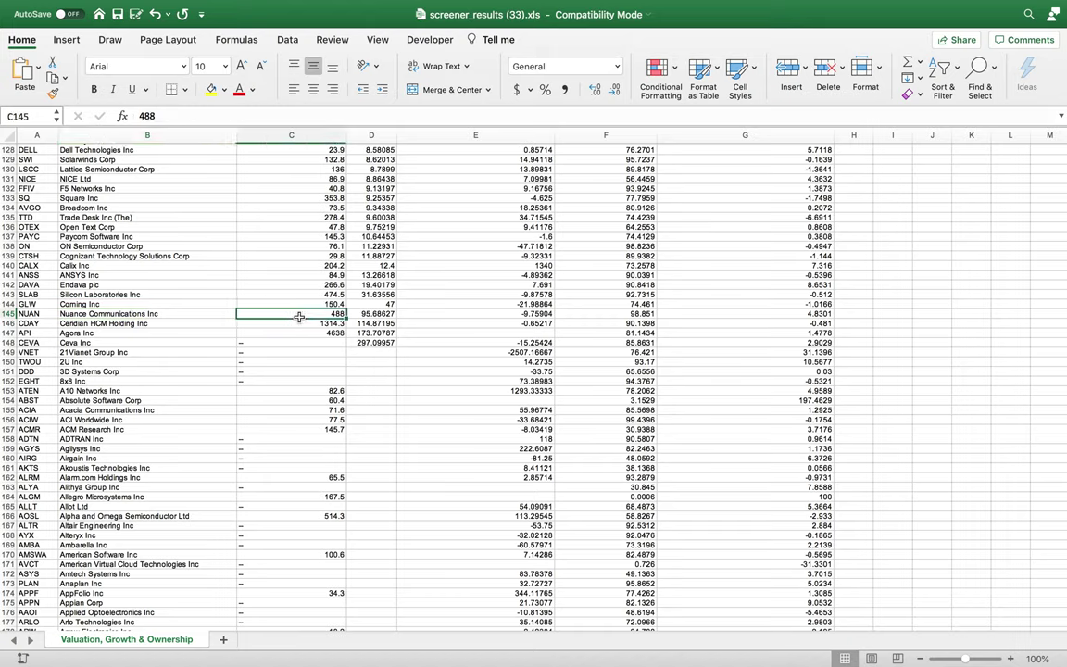
{"action": "left_click", "coordinate": [374, 315]}
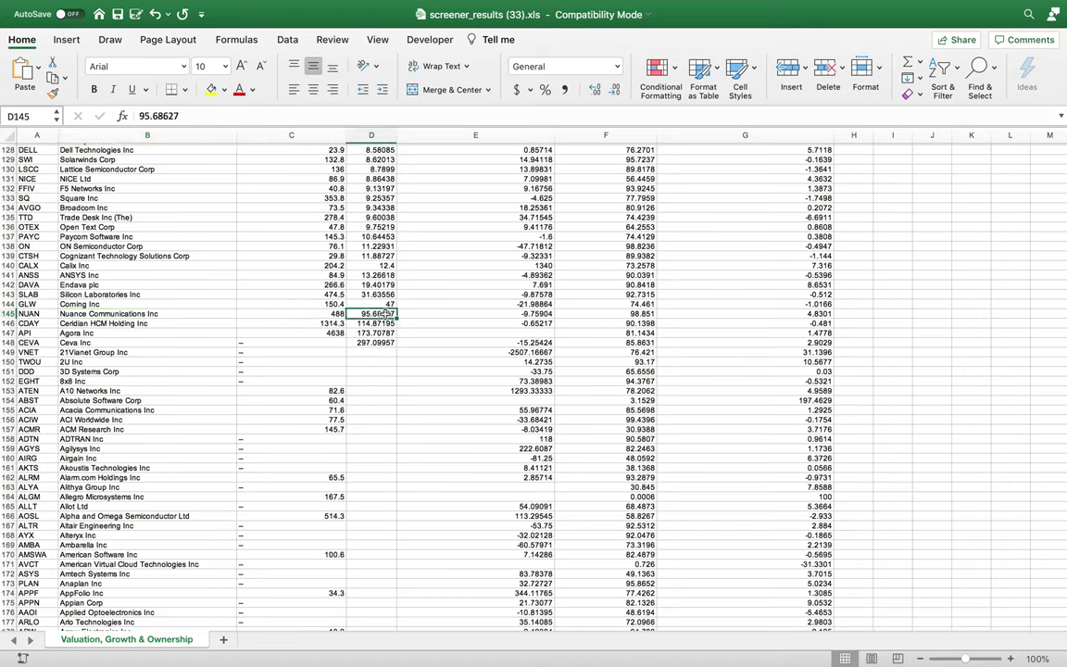
- Copy the NUAN symbol from the worksheet, switch to Chrome and look up its stock quote on Fidelity
{"action": "left_click", "coordinate": [33, 315]}
{"action": "key", "text": "super+c"}
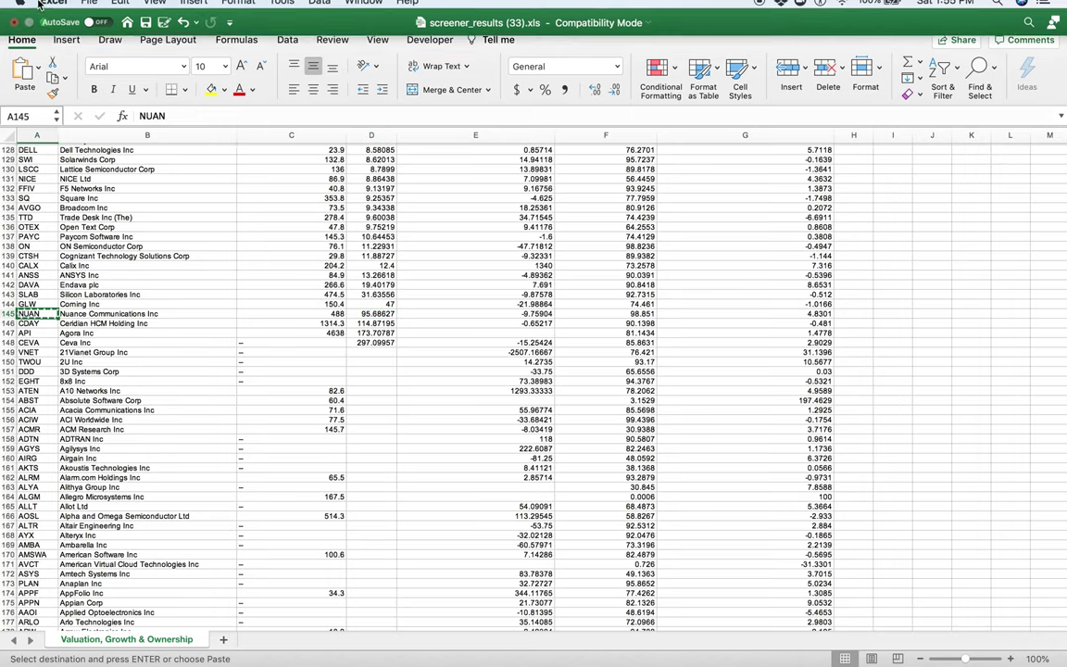
{"action": "left_click", "coordinate": [42, 31]}
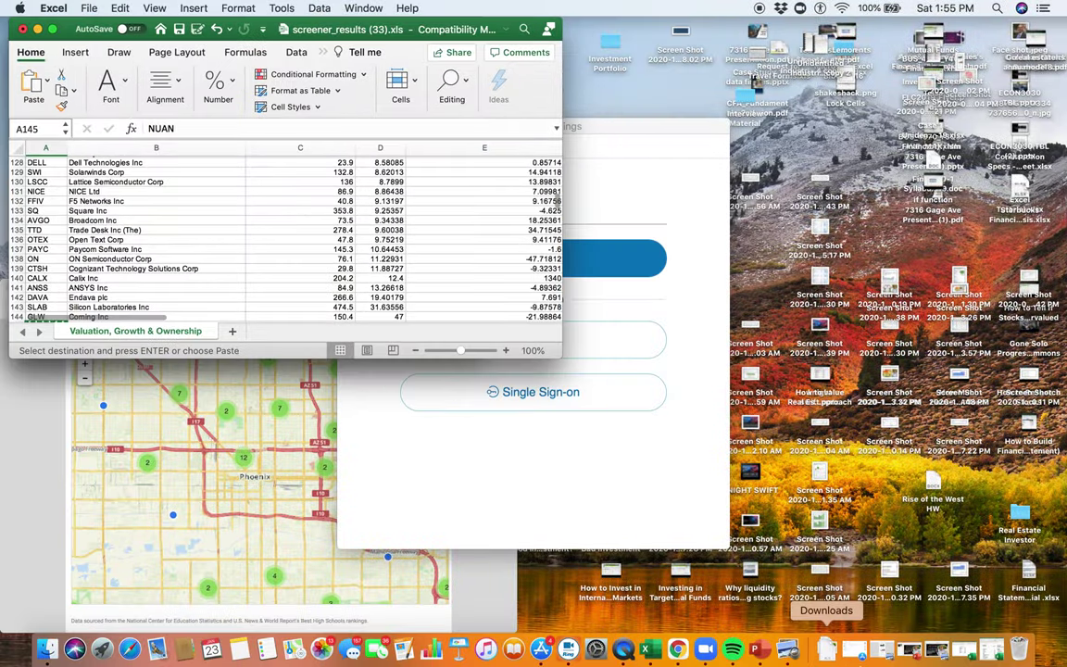
{"action": "left_click", "coordinate": [683, 656]}
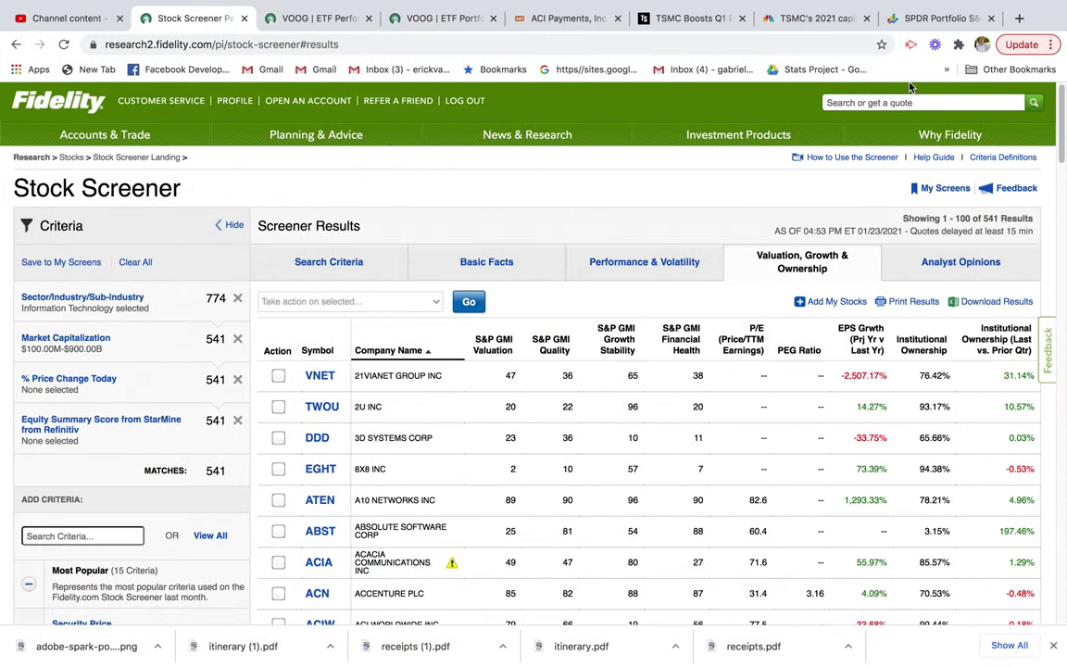
{"action": "left_click", "coordinate": [892, 104]}
{"action": "key", "text": "super+v"}
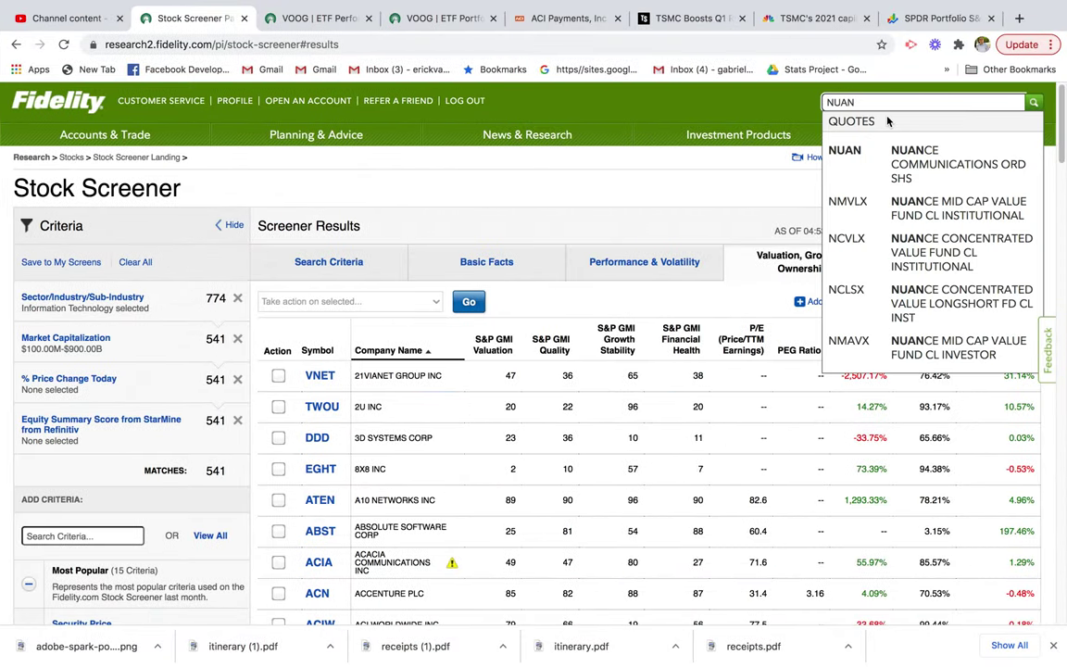
{"action": "key", "text": "Return"}
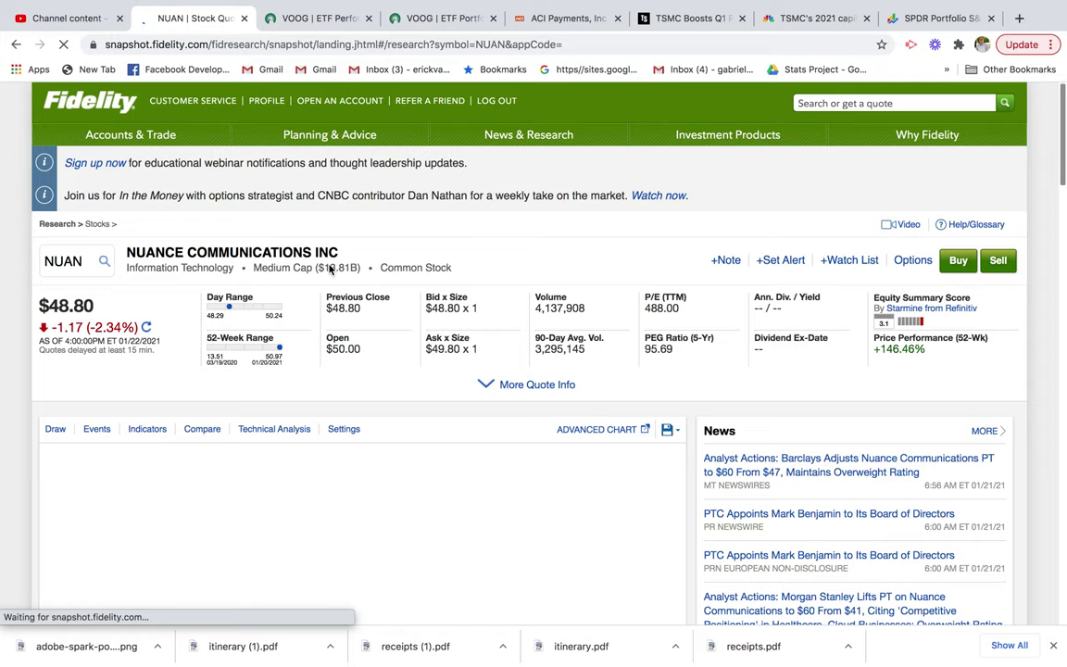
- Open the Key Statistics page for Nuance Communications from its research links
{"action": "scroll", "coordinate": [329, 269], "scroll_direction": "down", "scroll_amount": 5}
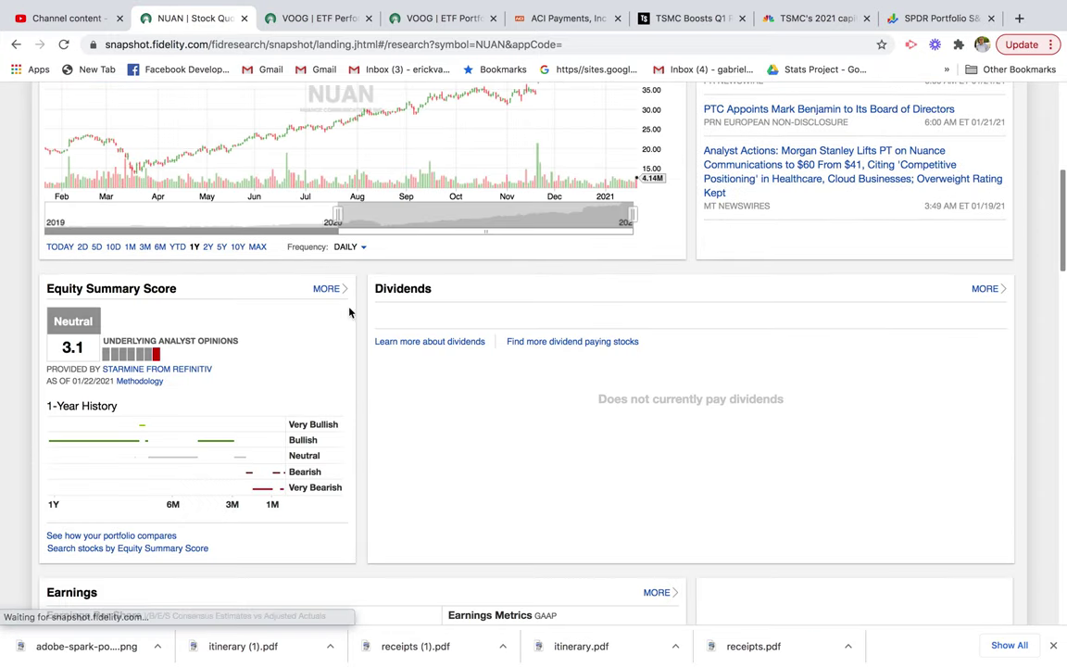
{"action": "scroll", "coordinate": [350, 310], "scroll_direction": "down", "scroll_amount": 3}
{"action": "scroll", "coordinate": [388, 298], "scroll_direction": "down", "scroll_amount": 11}
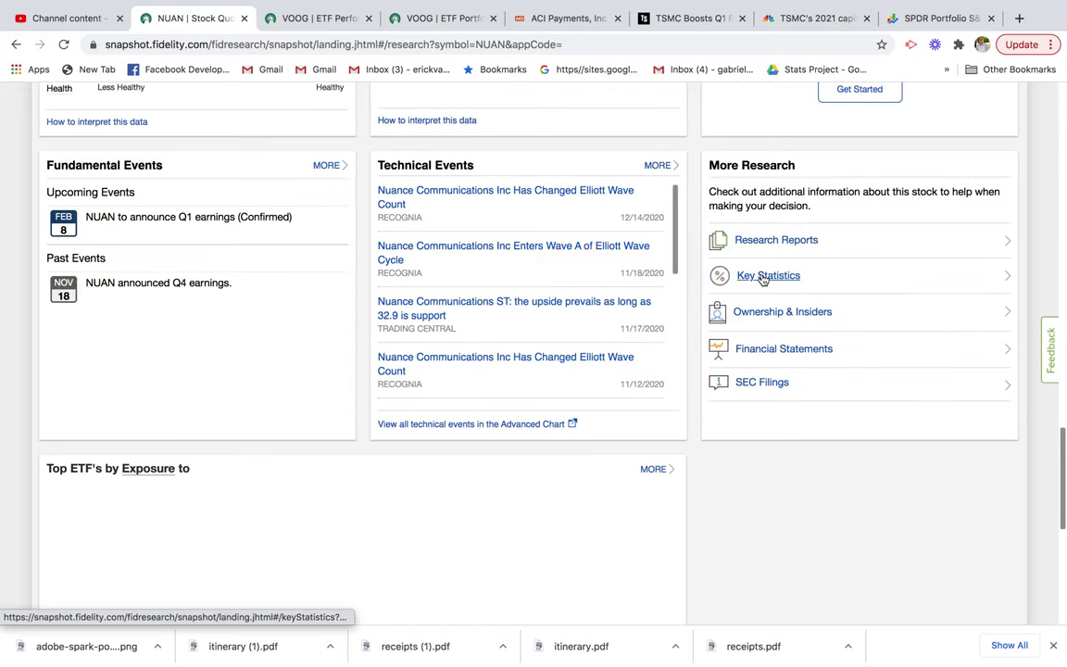
{"action": "left_click", "coordinate": [760, 277]}
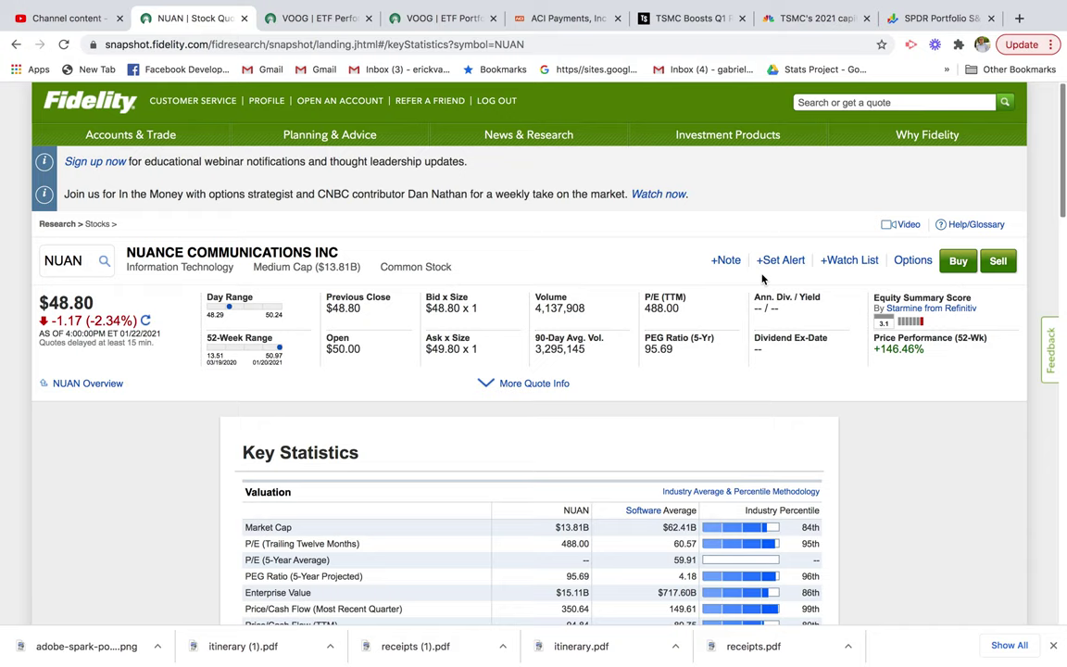
- Compare NUAN's trailing twelve months P/E and projected PEG ratio with the software industry averages
{"action": "scroll", "coordinate": [833, 315], "scroll_direction": "down", "scroll_amount": 2}
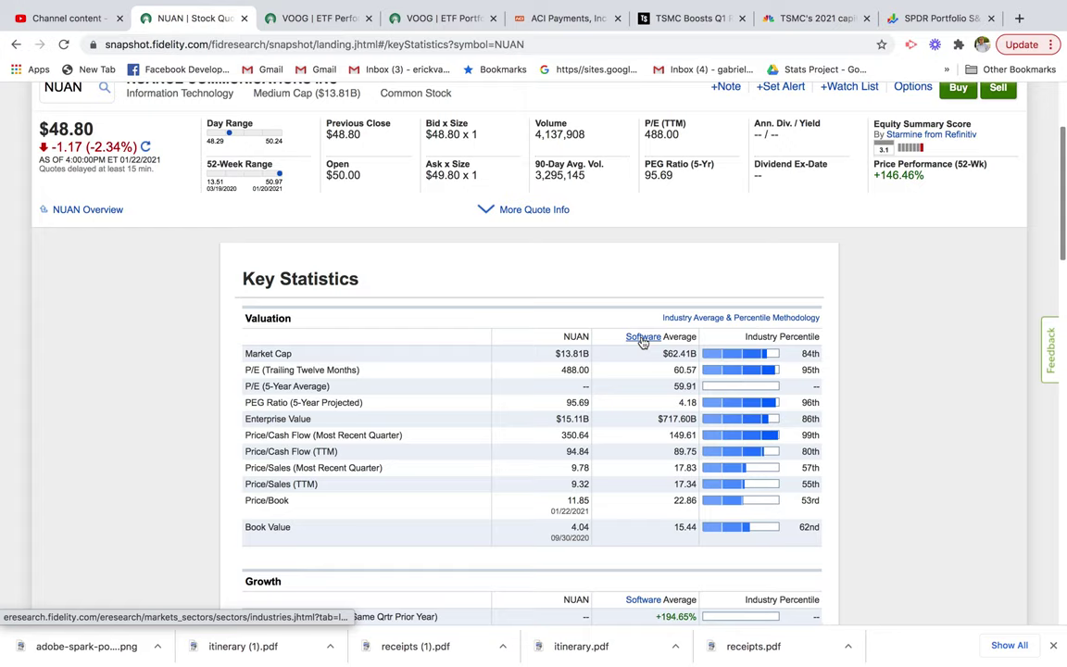
{"action": "double_click", "coordinate": [575, 370]}
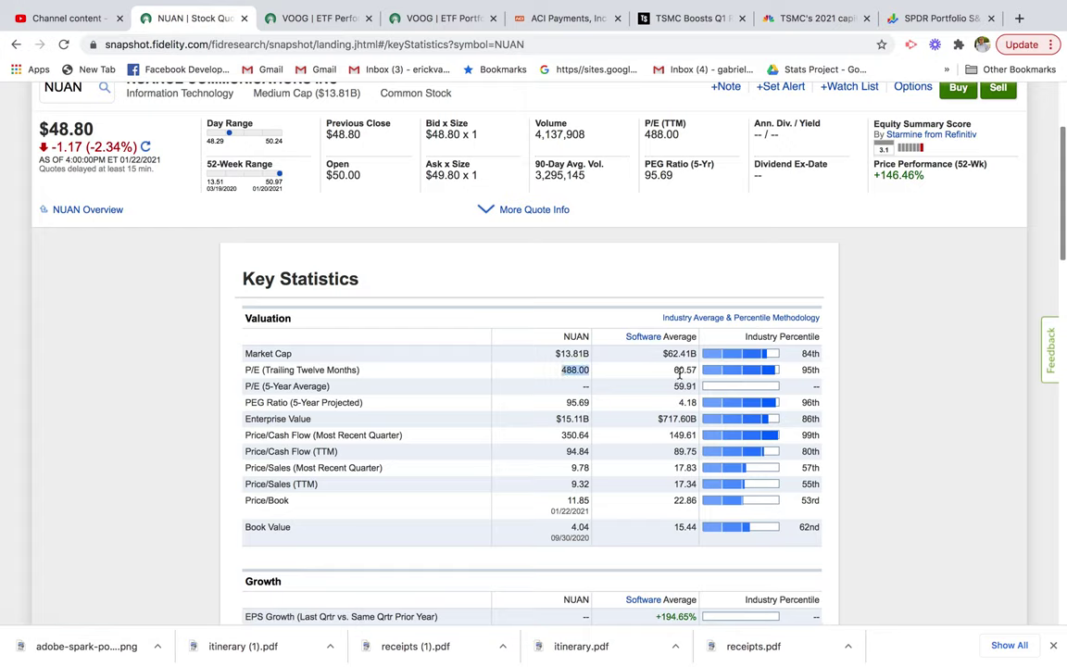
{"action": "double_click", "coordinate": [682, 371]}
{"action": "double_click", "coordinate": [572, 403]}
{"action": "double_click", "coordinate": [686, 403]}
{"action": "double_click", "coordinate": [577, 403]}
{"action": "double_click", "coordinate": [687, 403]}
{"action": "left_click", "coordinate": [684, 404]}
- Compare NUAN's five-year revenue growth with the software average and check its free cash flow (TTM)
{"action": "scroll", "coordinate": [602, 401], "scroll_direction": "down", "scroll_amount": 2}
{"action": "scroll", "coordinate": [586, 383], "scroll_direction": "down", "scroll_amount": 2}
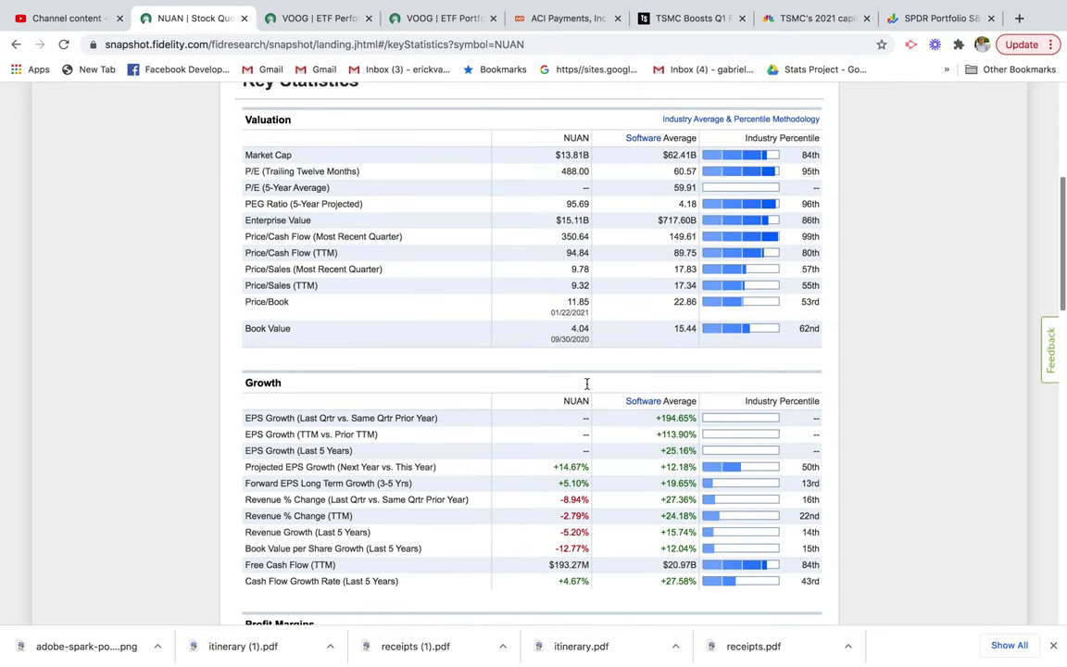
{"action": "scroll", "coordinate": [587, 389], "scroll_direction": "down", "scroll_amount": 2}
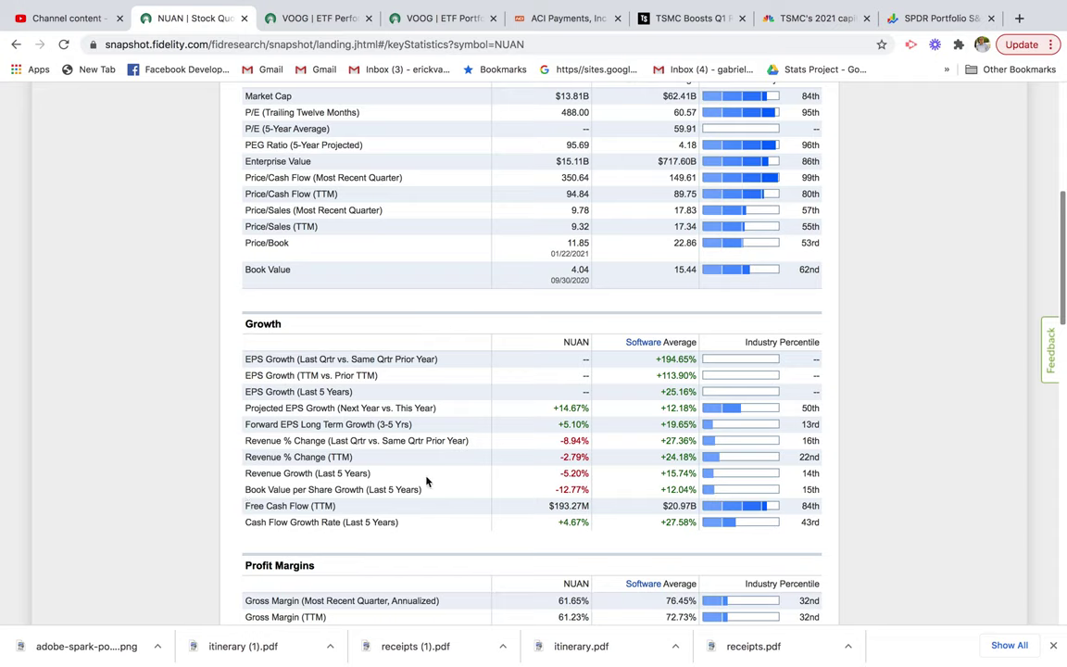
{"action": "double_click", "coordinate": [578, 475]}
{"action": "double_click", "coordinate": [675, 474]}
{"action": "left_click_drag", "start_coordinate": [245, 478], "coordinate": [689, 473]}
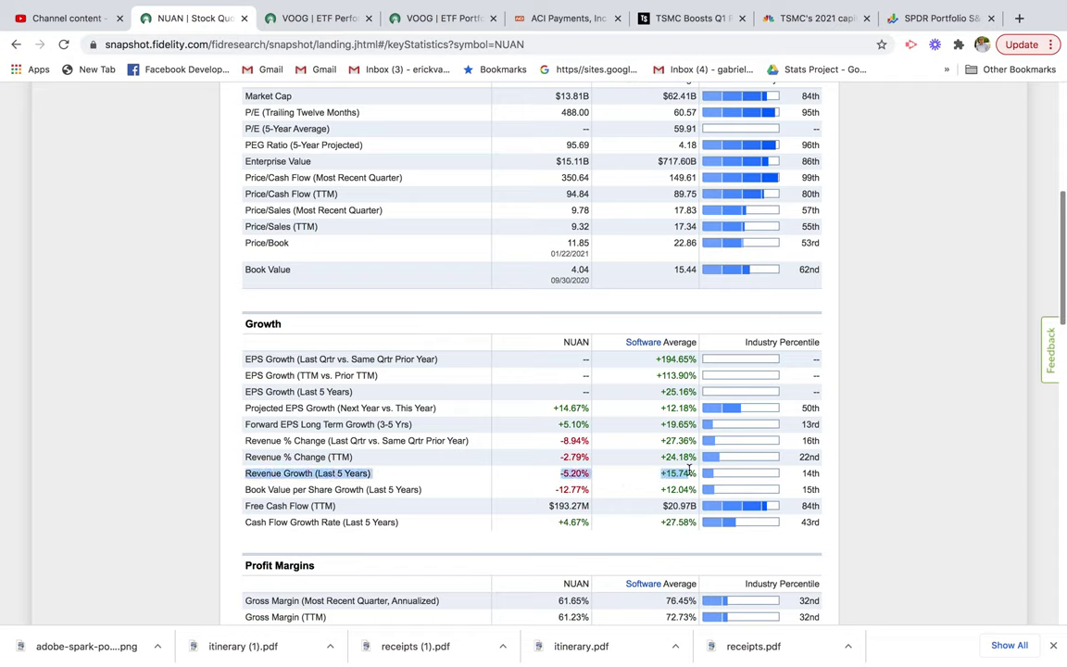
{"action": "left_click", "coordinate": [557, 483]}
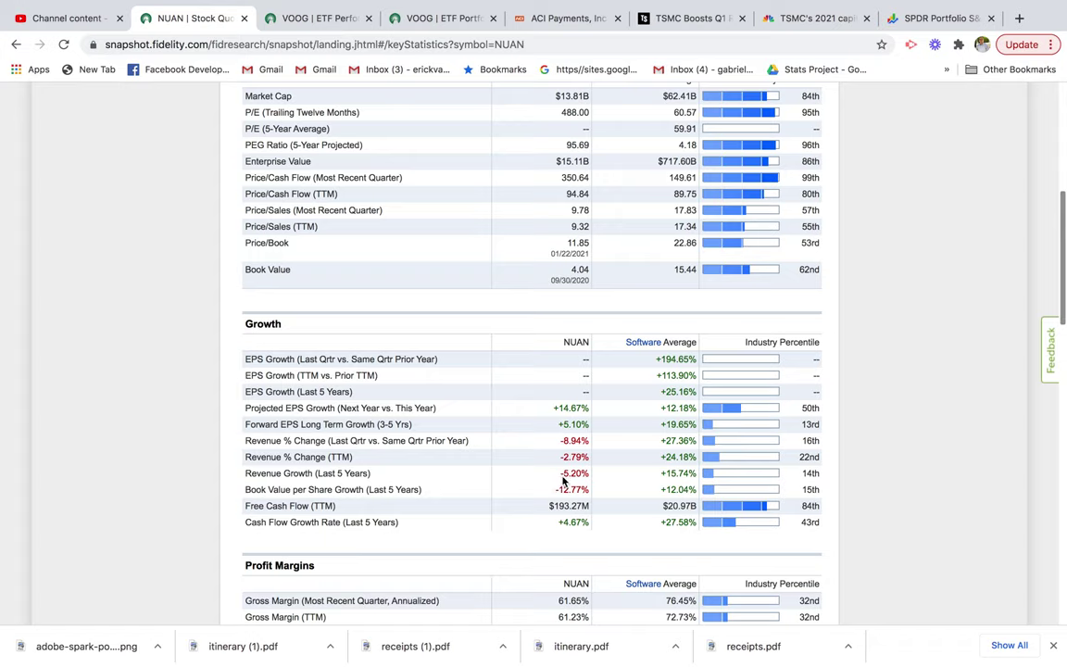
{"action": "double_click", "coordinate": [567, 475]}
{"action": "left_click_drag", "start_coordinate": [247, 473], "coordinate": [603, 476]}
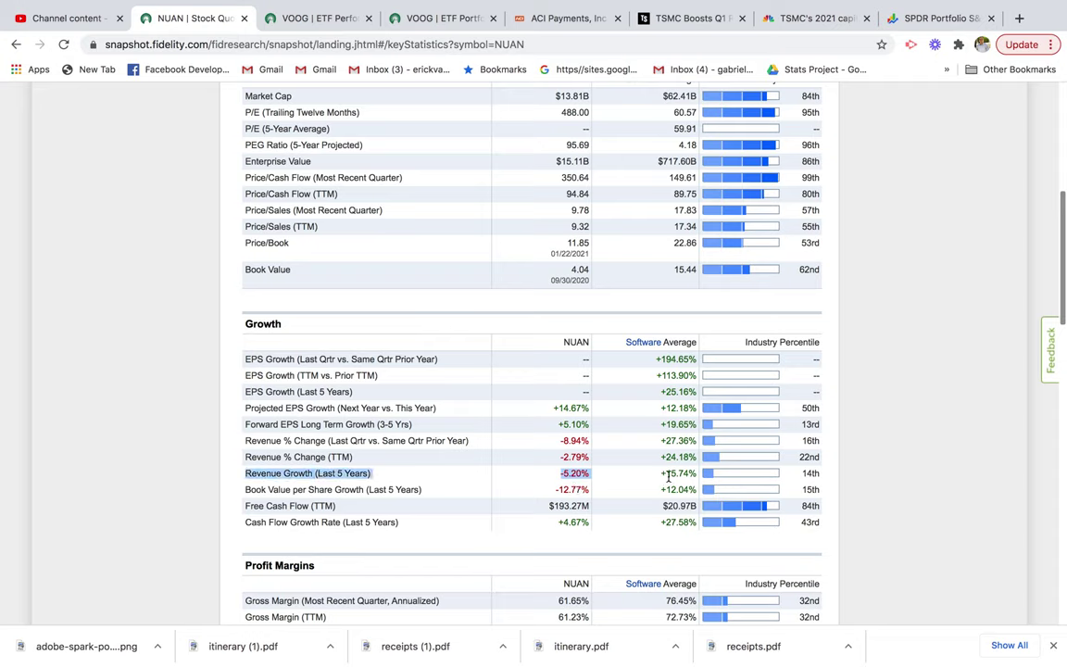
{"action": "double_click", "coordinate": [669, 474]}
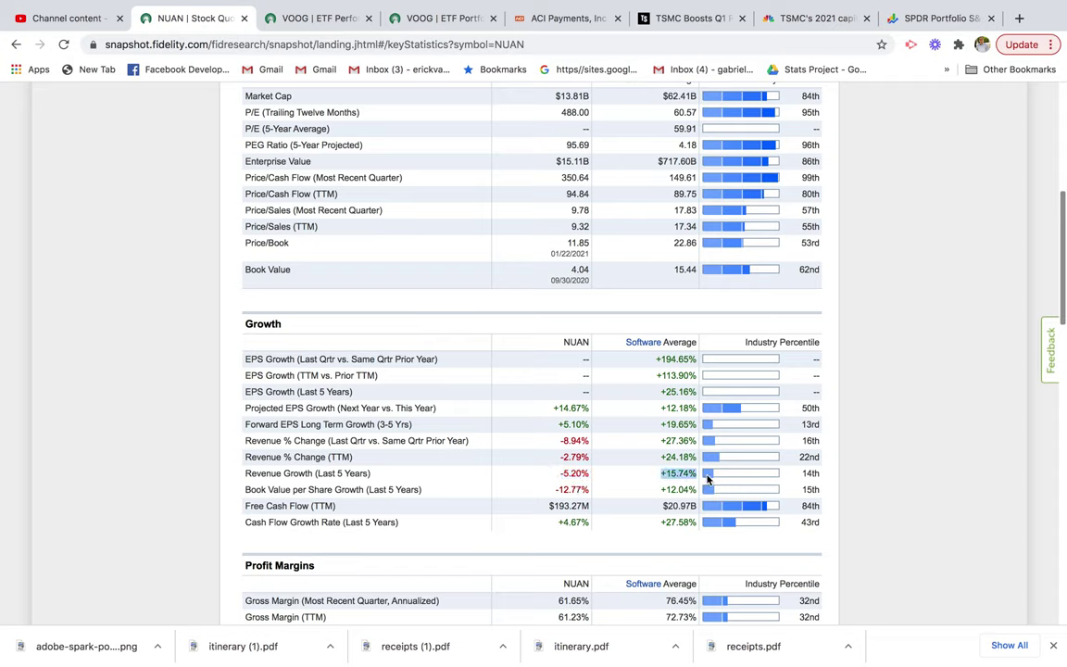
{"action": "scroll", "coordinate": [592, 467], "scroll_direction": "down", "scroll_amount": 1}
{"action": "double_click", "coordinate": [574, 481]}
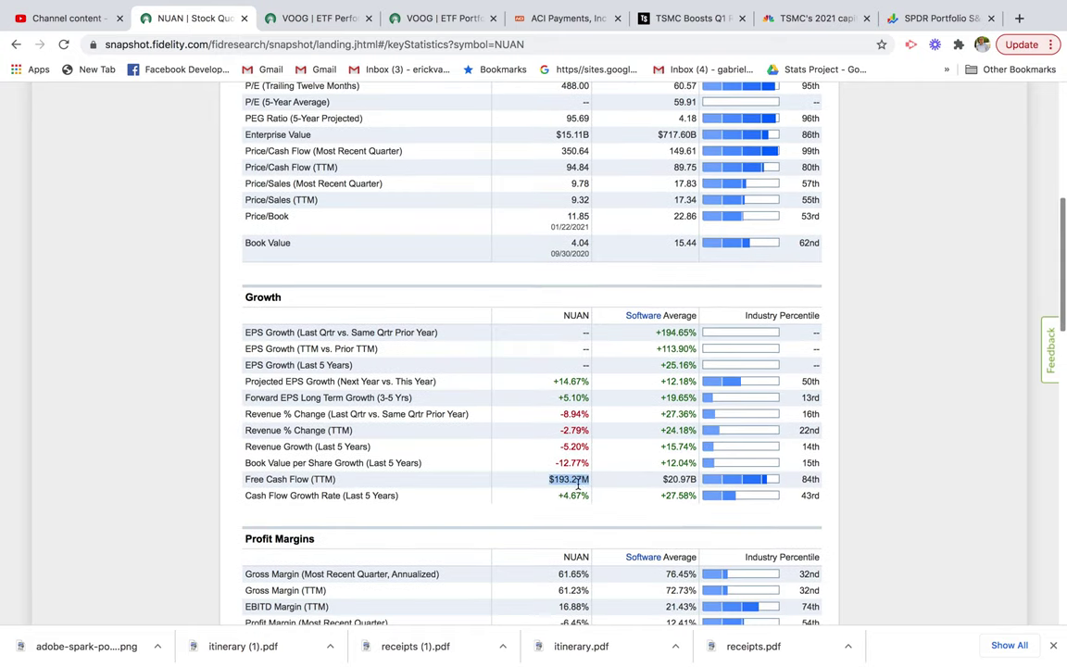
- Compare NUAN's pretax margin (TTM) with the software average, and look over its returns and debts
{"action": "scroll", "coordinate": [578, 477], "scroll_direction": "down", "scroll_amount": 5}
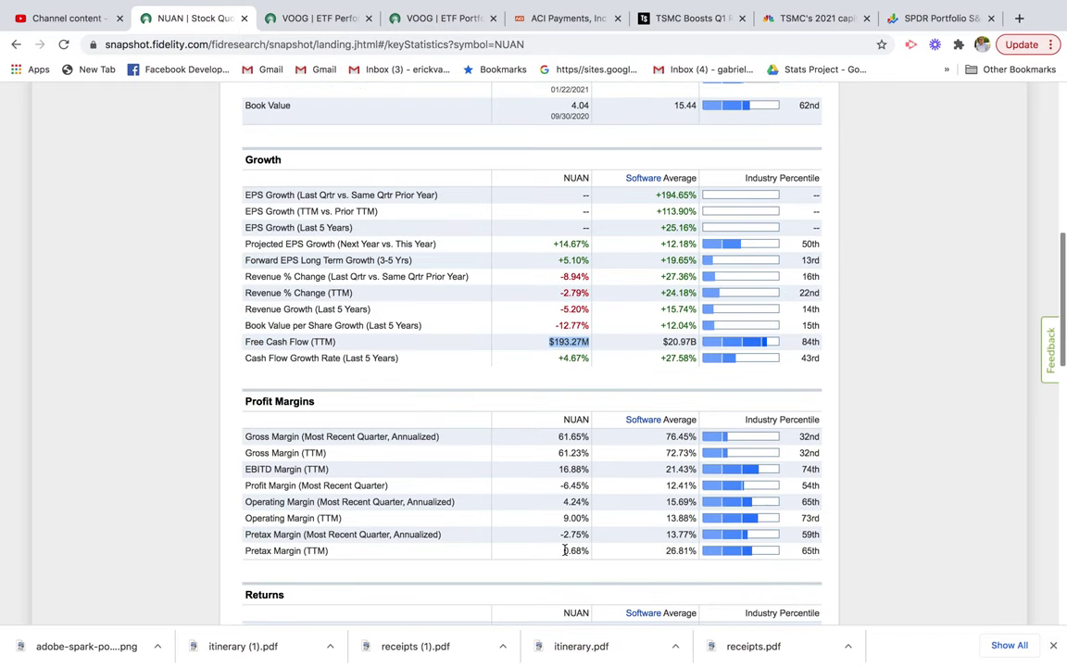
{"action": "left_click_drag", "start_coordinate": [565, 550], "coordinate": [600, 556]}
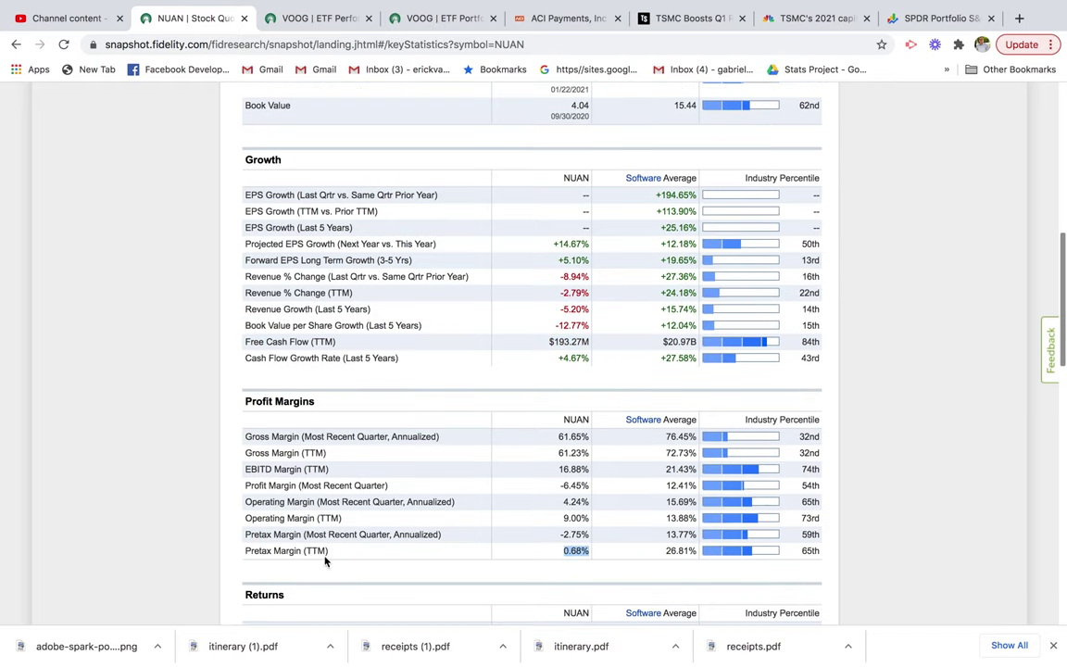
{"action": "left_click_drag", "start_coordinate": [250, 553], "coordinate": [596, 567]}
{"action": "left_click", "coordinate": [572, 557]}
{"action": "double_click", "coordinate": [675, 553]}
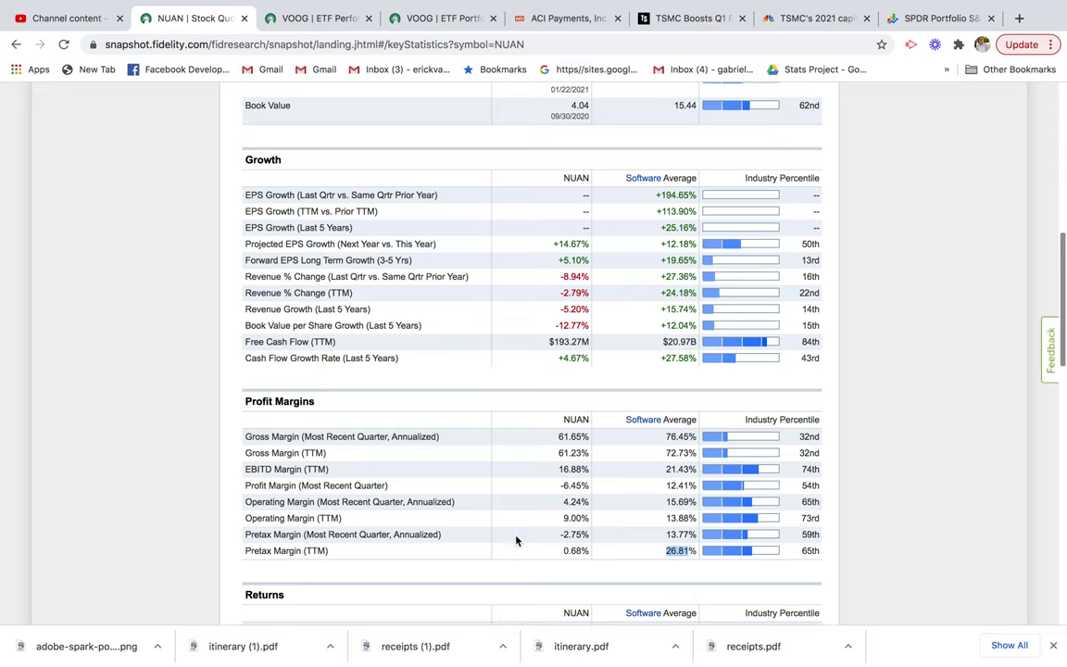
{"action": "left_click_drag", "start_coordinate": [239, 553], "coordinate": [694, 554]}
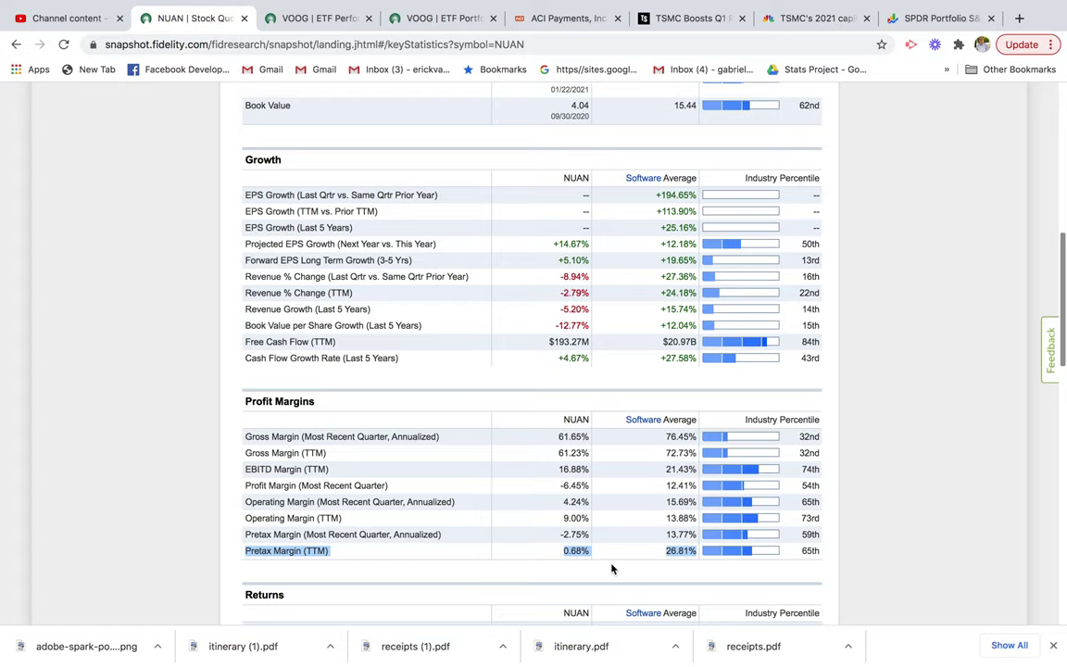
{"action": "double_click", "coordinate": [678, 552]}
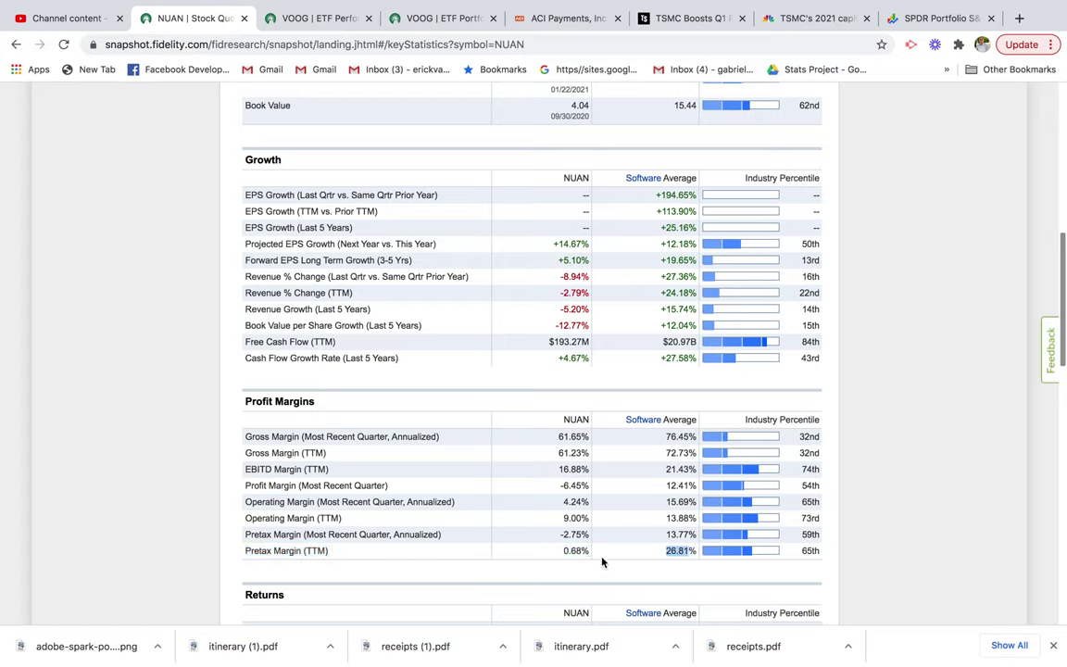
{"action": "double_click", "coordinate": [573, 553]}
{"action": "scroll", "coordinate": [553, 521], "scroll_direction": "down", "scroll_amount": 3}
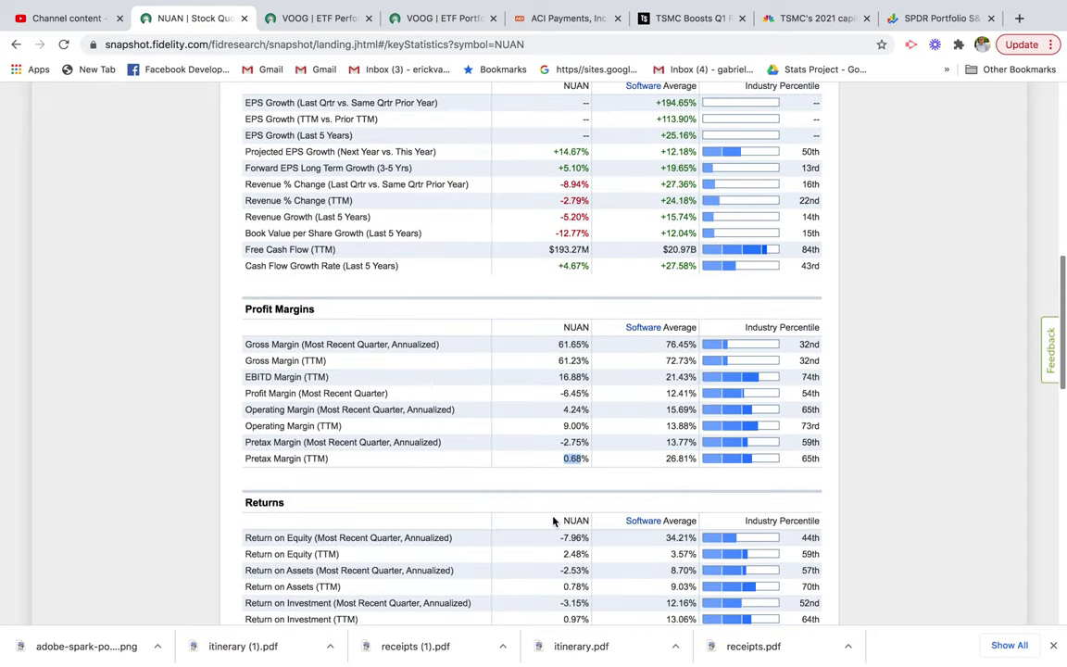
{"action": "scroll", "coordinate": [554, 519], "scroll_direction": "down", "scroll_amount": 1}
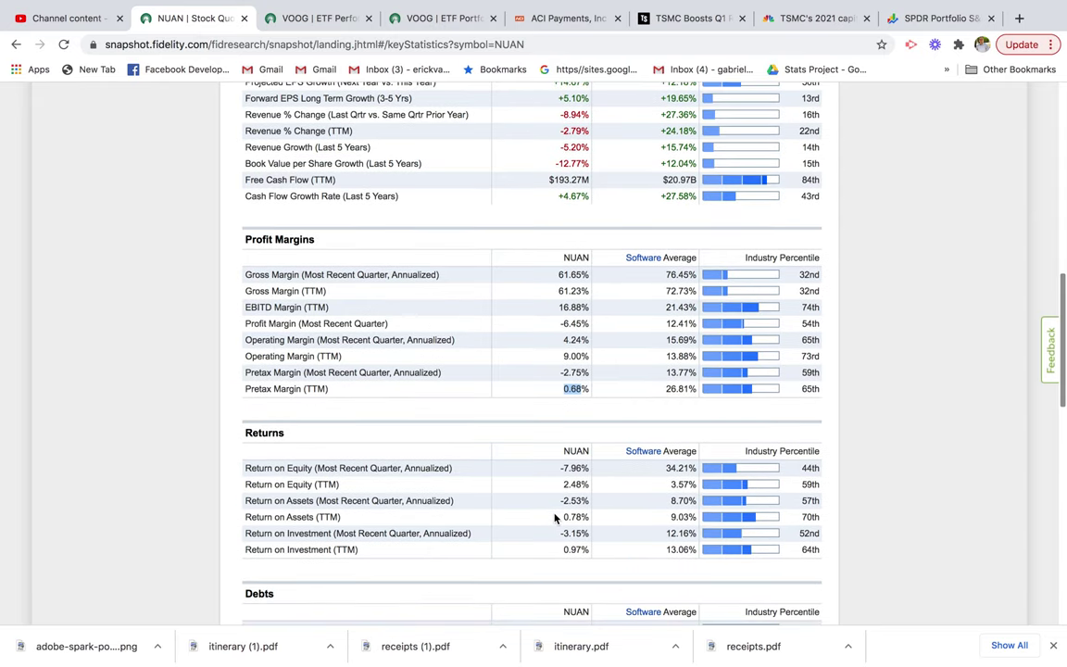
{"action": "scroll", "coordinate": [524, 521], "scroll_direction": "down", "scroll_amount": 1}
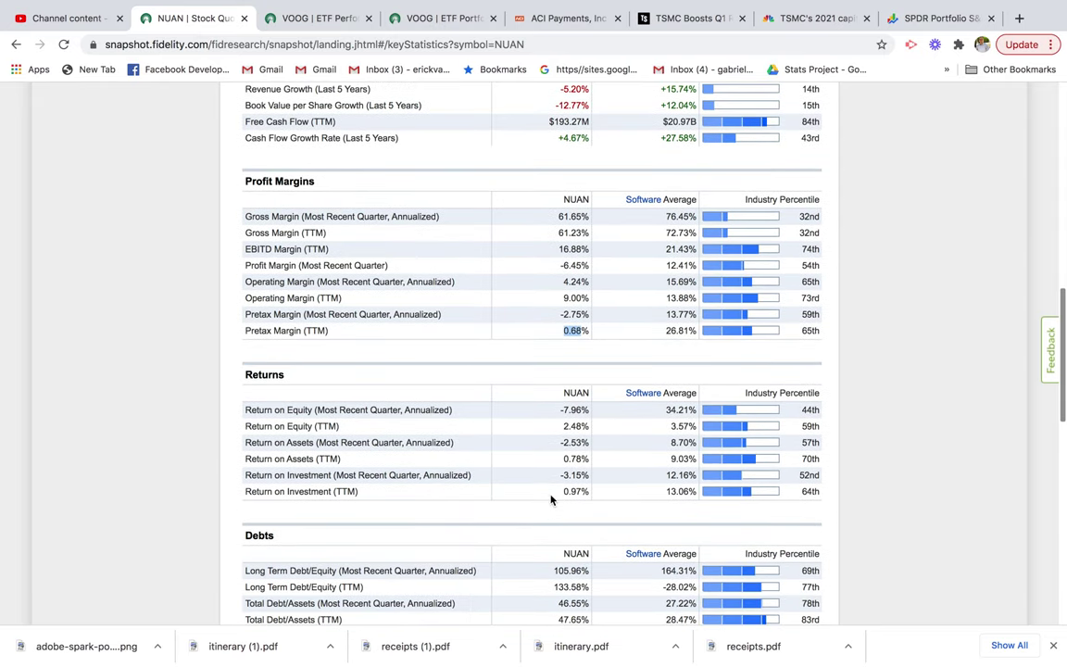
{"action": "scroll", "coordinate": [555, 499], "scroll_direction": "down", "scroll_amount": 2}
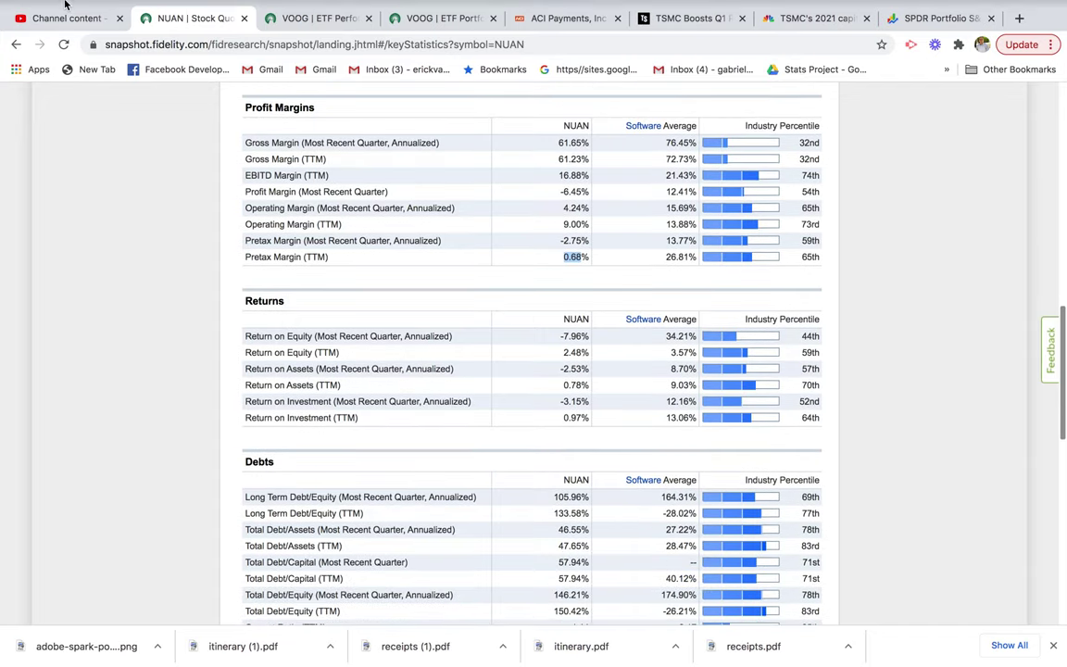
- Switch to the screener results workbook in Excel and show it in full screen
{"action": "left_click", "coordinate": [41, 21]}
{"action": "left_click", "coordinate": [156, 229]}
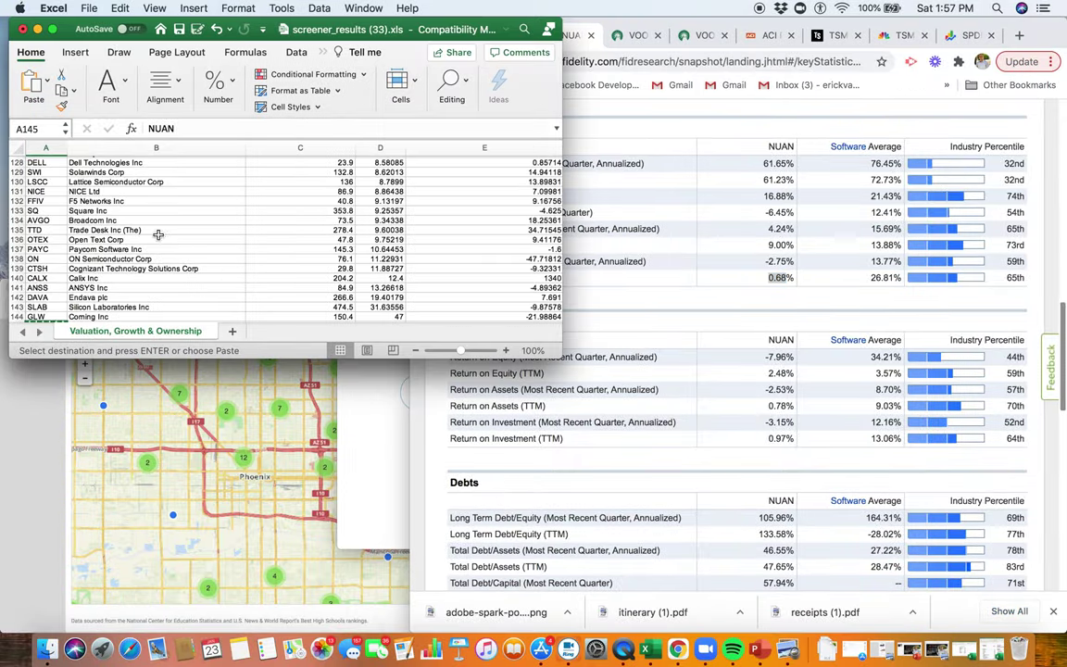
{"action": "left_click", "coordinate": [52, 29]}
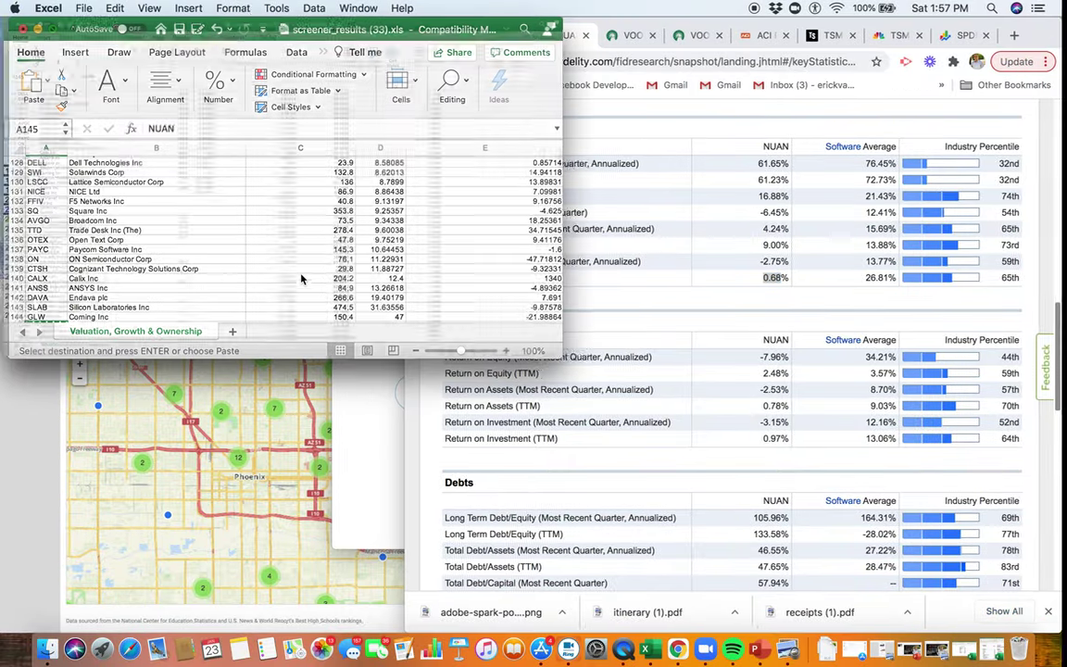
- Clear the contents of all stock rows without a PEG ratio, A149 to G501
{"action": "scroll", "coordinate": [455, 322], "scroll_direction": "down", "scroll_amount": 5}
{"action": "scroll", "coordinate": [454, 322], "scroll_direction": "up", "scroll_amount": 15}
{"action": "scroll", "coordinate": [455, 322], "scroll_direction": "down", "scroll_amount": 15}
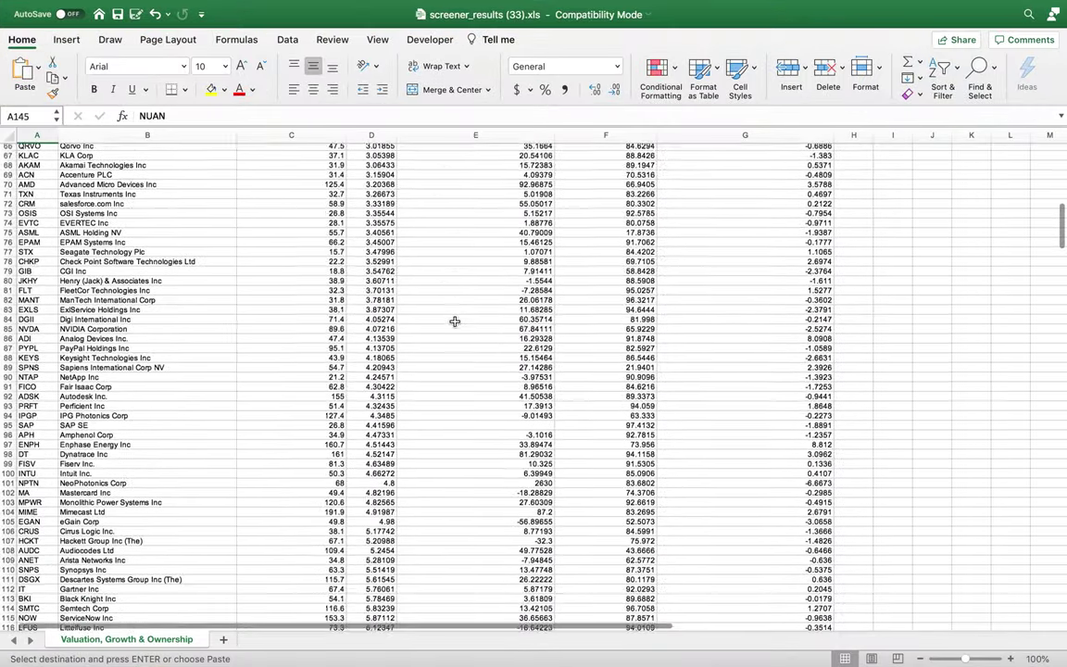
{"action": "scroll", "coordinate": [445, 339], "scroll_direction": "up", "scroll_amount": 15}
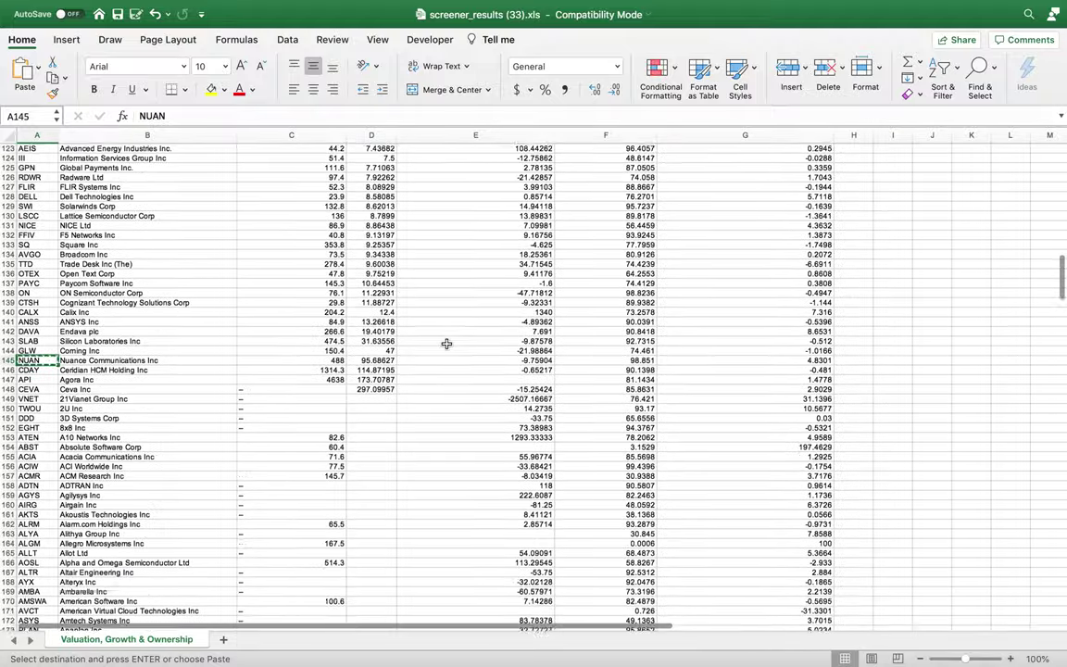
{"action": "scroll", "coordinate": [439, 348], "scroll_direction": "down", "scroll_amount": 5}
{"action": "scroll", "coordinate": [439, 348], "scroll_direction": "down", "scroll_amount": 2}
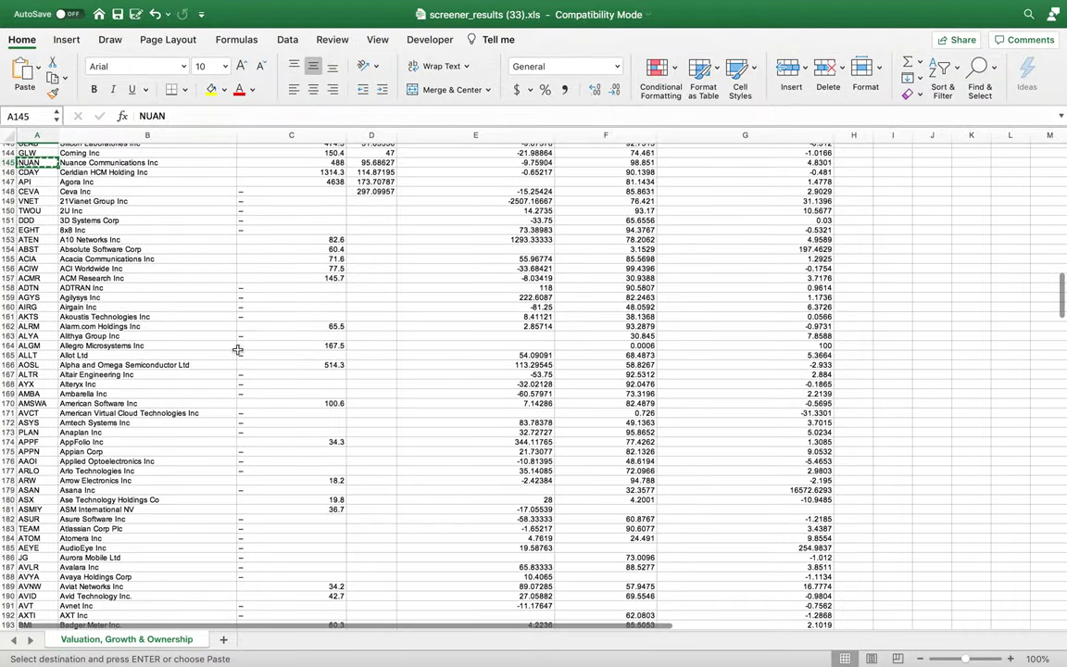
{"action": "left_click", "coordinate": [374, 202]}
{"action": "left_click_drag", "start_coordinate": [374, 202], "coordinate": [773, 551]}
{"action": "scroll", "coordinate": [834, 619], "scroll_direction": "down", "scroll_amount": 2}
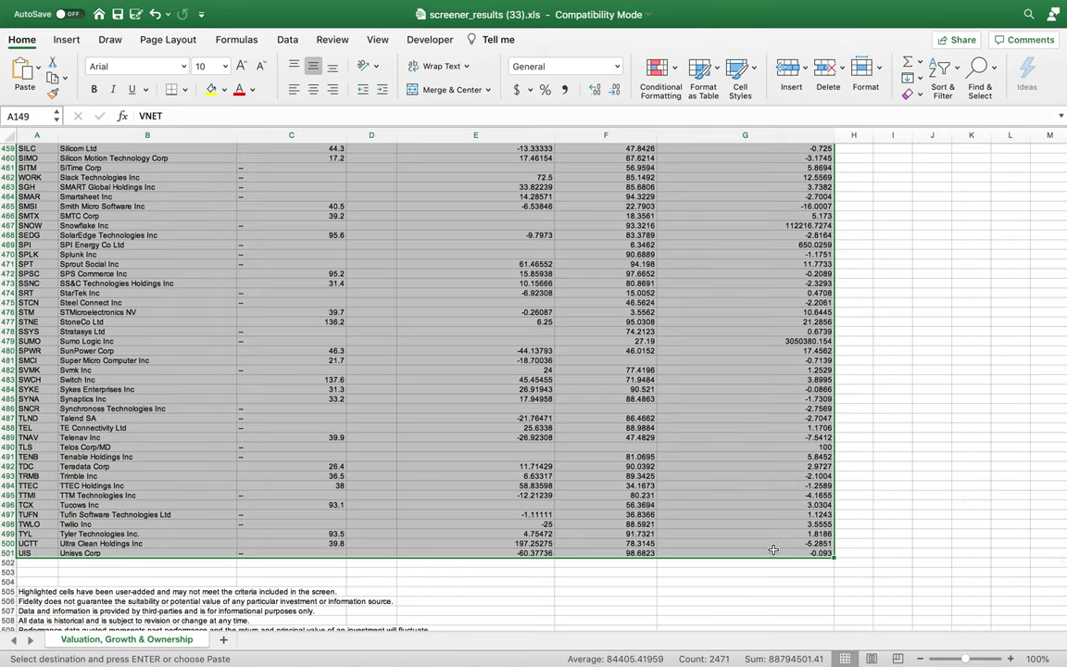
{"action": "key", "text": "Delete"}
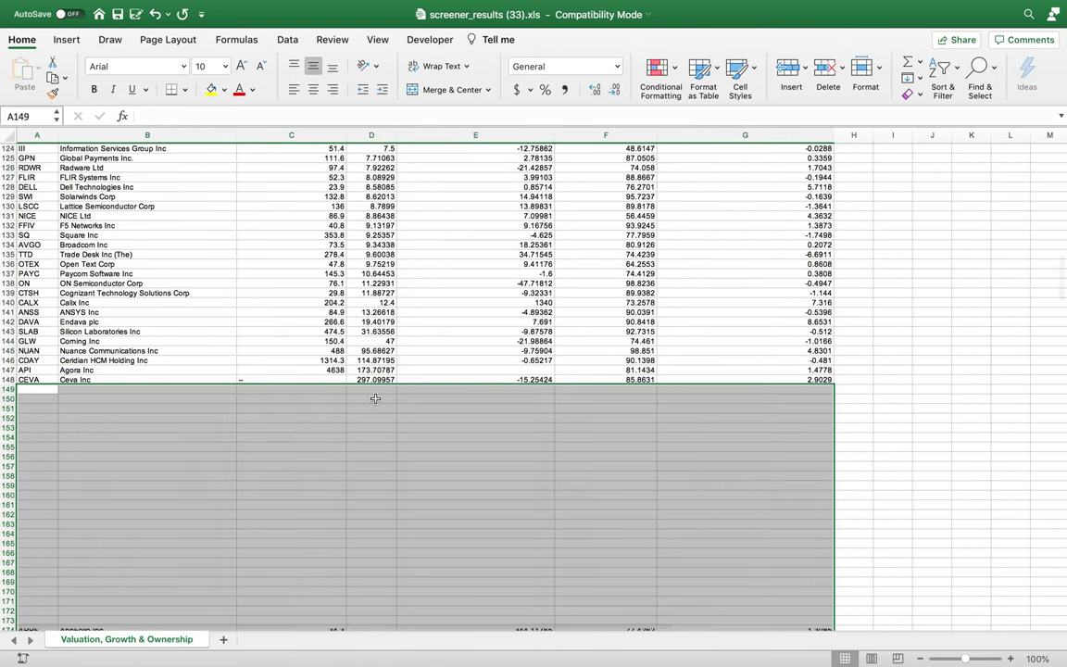
- Calculate the average P/E in cell C150 with =AVERAGE(C2:C148)
{"action": "left_click", "coordinate": [374, 397]}
{"action": "left_click", "coordinate": [336, 397]}
{"action": "type", "text": "=aver"}
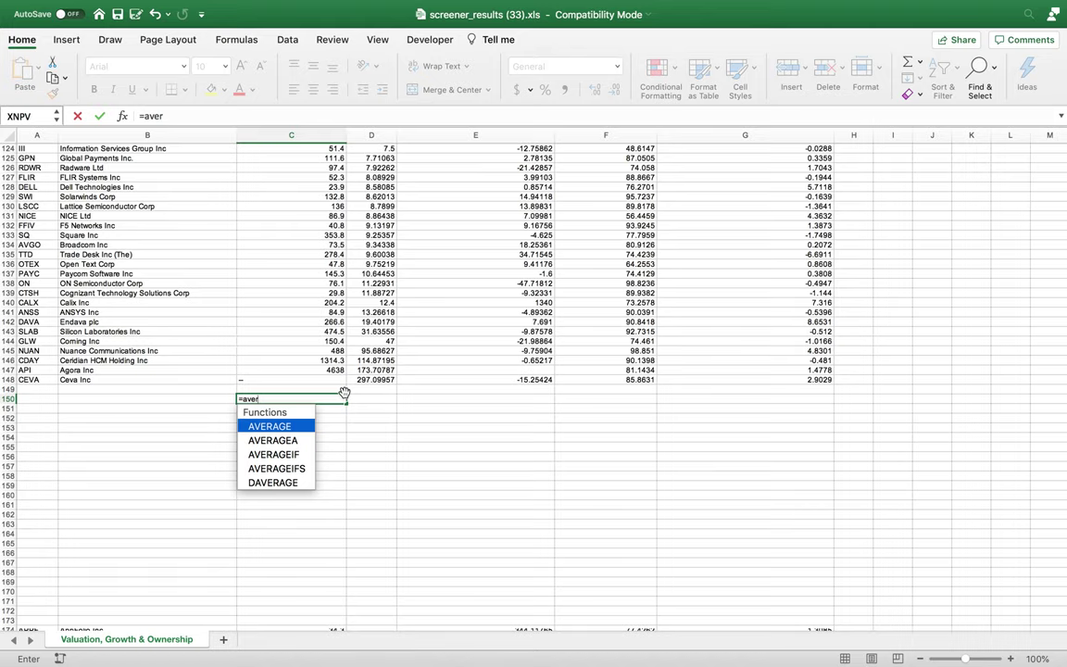
{"action": "key", "text": "Tab"}
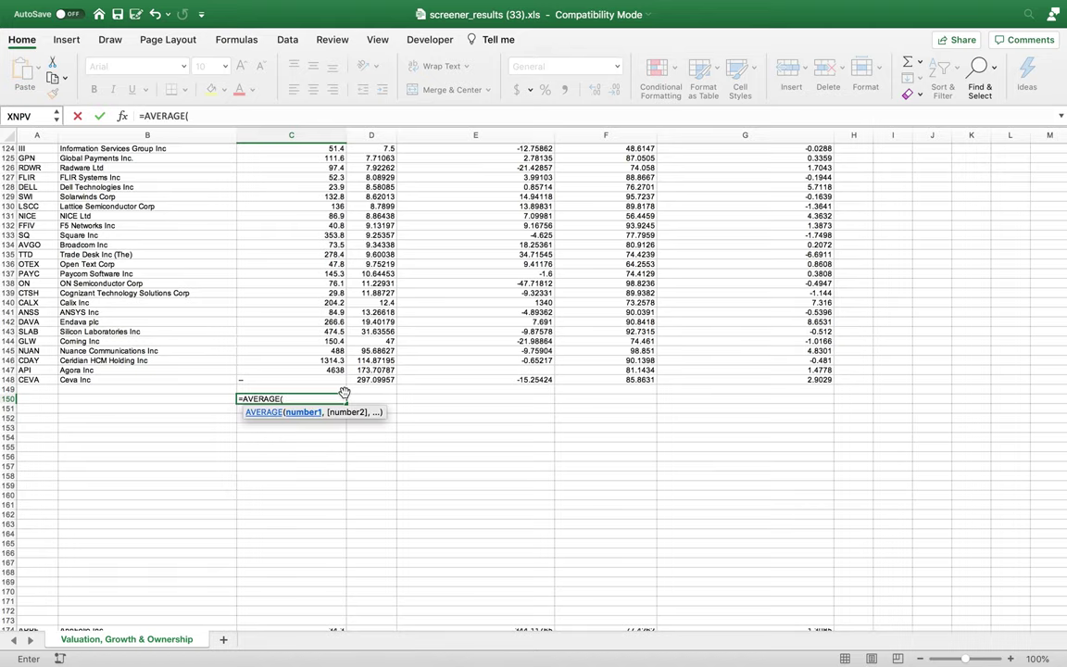
{"action": "key", "text": "Up"}
{"action": "key", "text": "Up"}
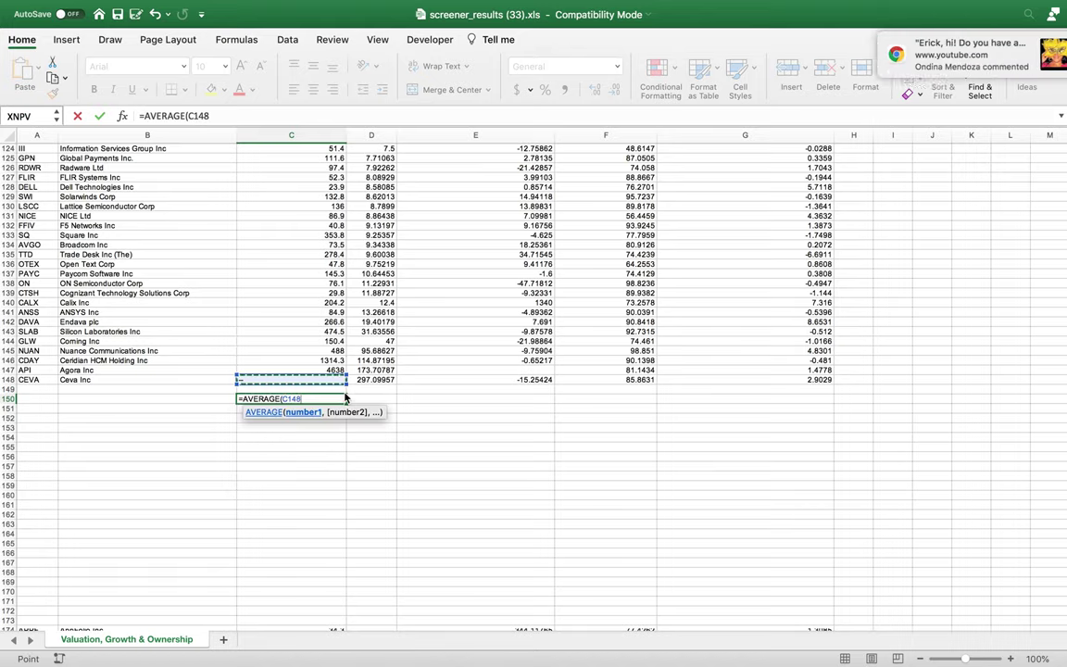
{"action": "key", "text": "ctrl+shift+Up"}
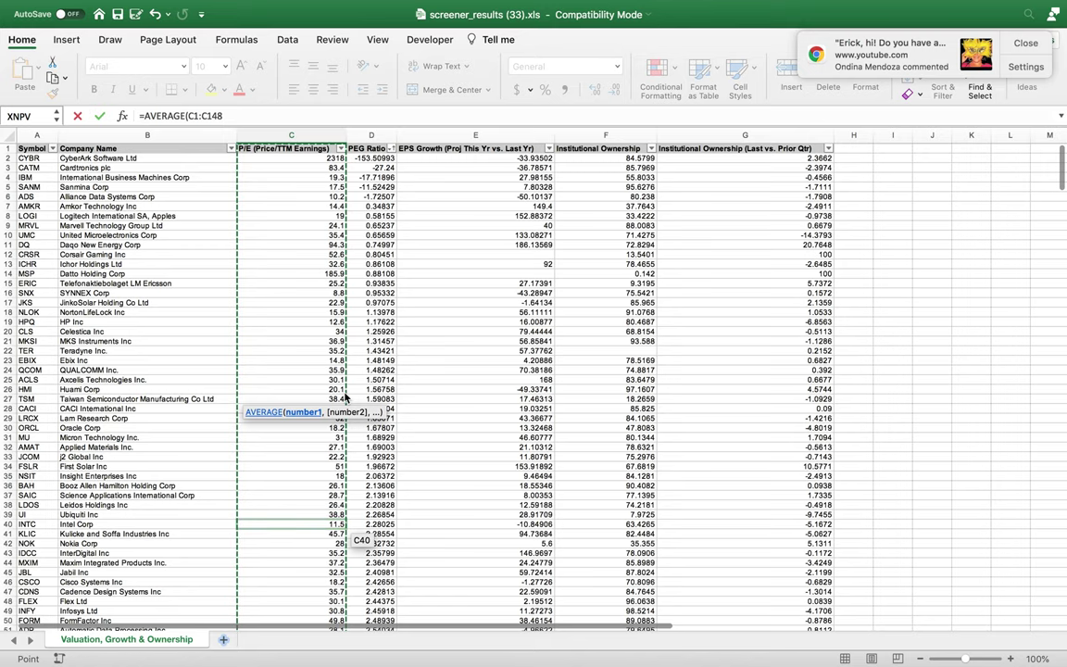
{"action": "key", "text": "Return"}
{"action": "key", "text": "Up"}
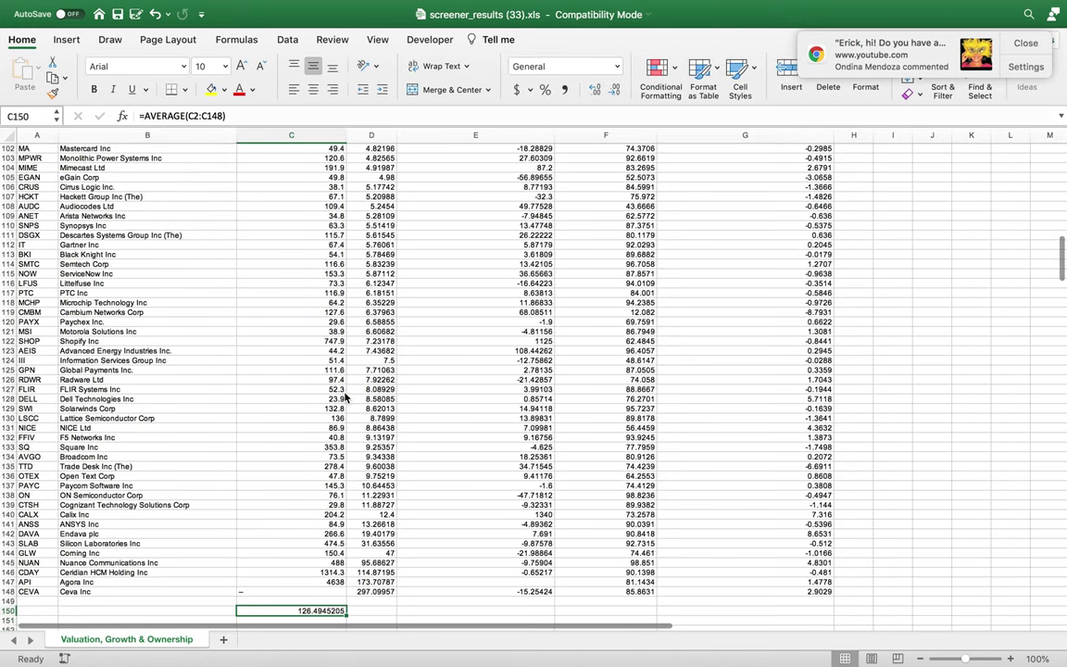
- Fill the average formula from C150 across to D150 for the PEG ratio column
{"action": "key", "text": "shift+Right"}
{"action": "key", "text": "ctrl+r"}
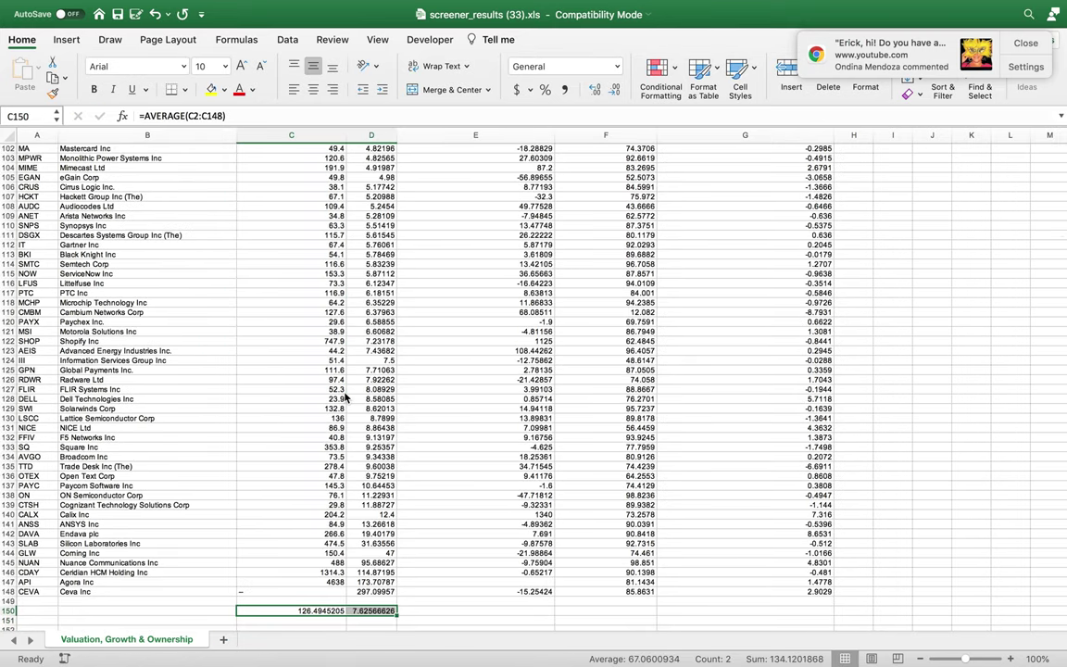
{"action": "left_click", "coordinate": [375, 425]}
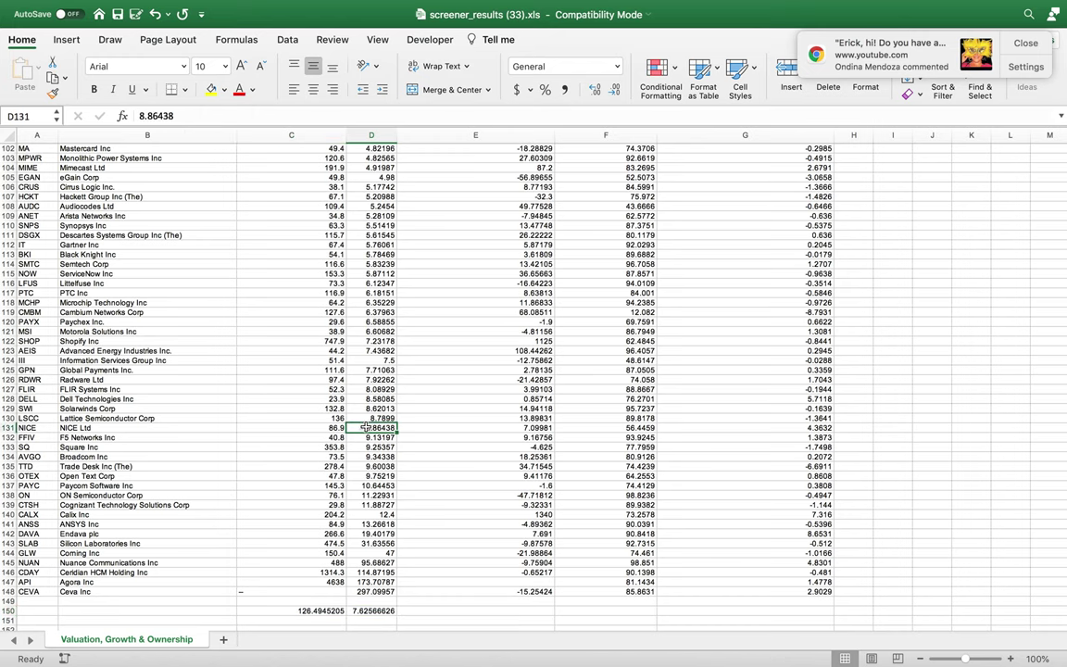
- Label the averages row by entering "Average" in cell B150, and check the P/E and PEG averages in C150:D150
{"action": "scroll", "coordinate": [361, 425], "scroll_direction": "down", "scroll_amount": 1}
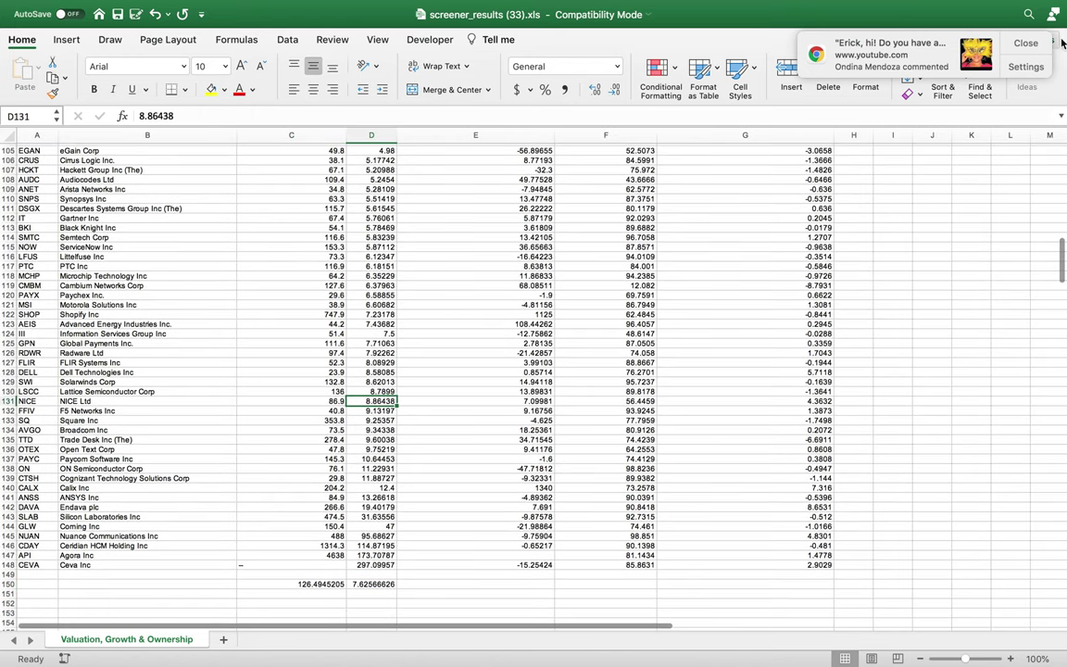
{"action": "left_click", "coordinate": [1028, 44]}
{"action": "left_click", "coordinate": [371, 584]}
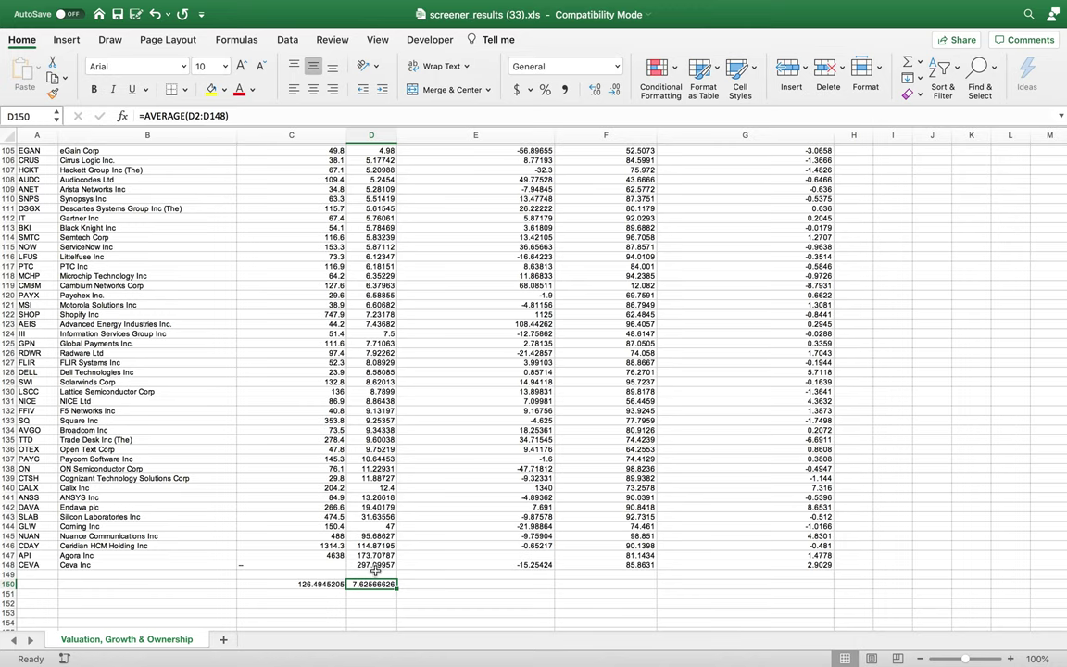
{"action": "scroll", "coordinate": [383, 553], "scroll_direction": "down", "scroll_amount": 1}
{"action": "left_click", "coordinate": [309, 559]}
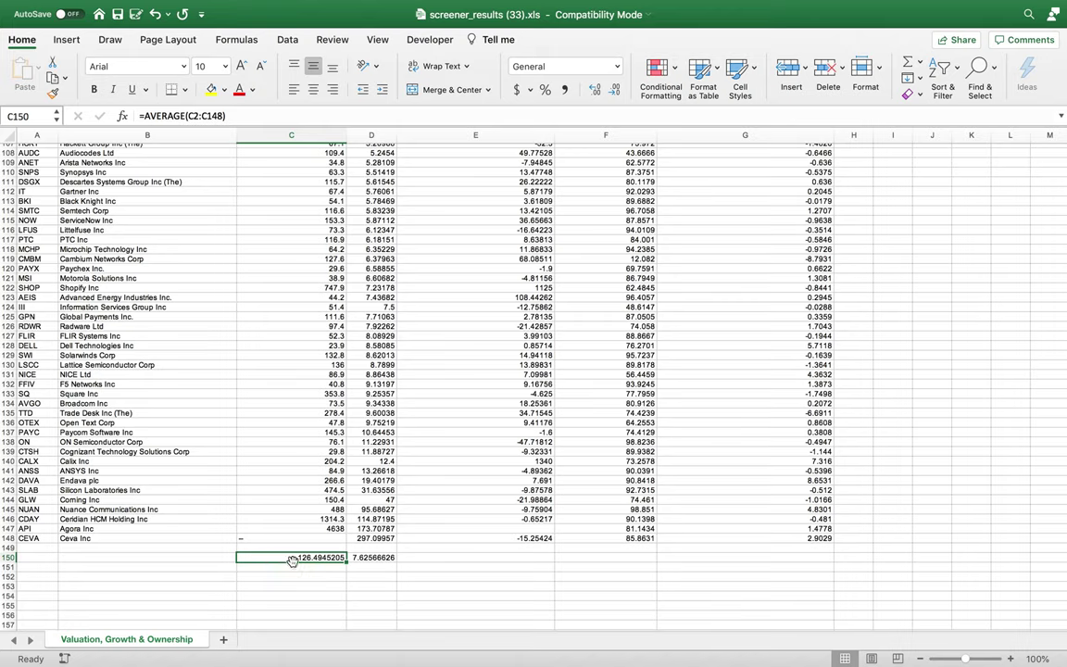
{"action": "left_click", "coordinate": [229, 555]}
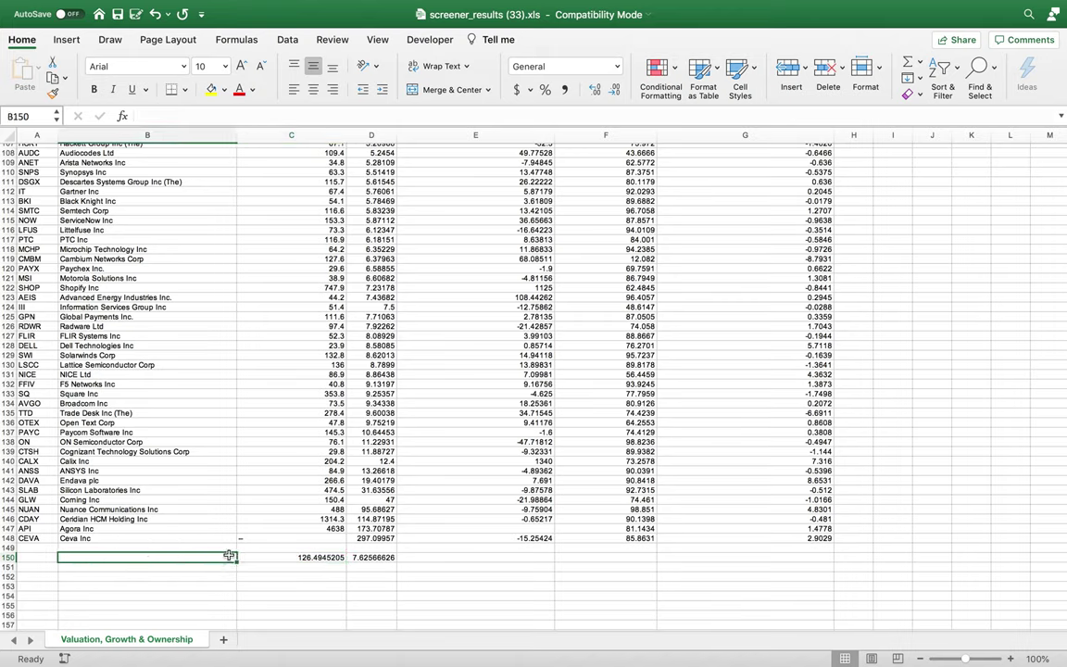
{"action": "type", "text": "Average"}
{"action": "key", "text": "Return"}
{"action": "left_click_drag", "start_coordinate": [315, 557], "coordinate": [373, 557]}
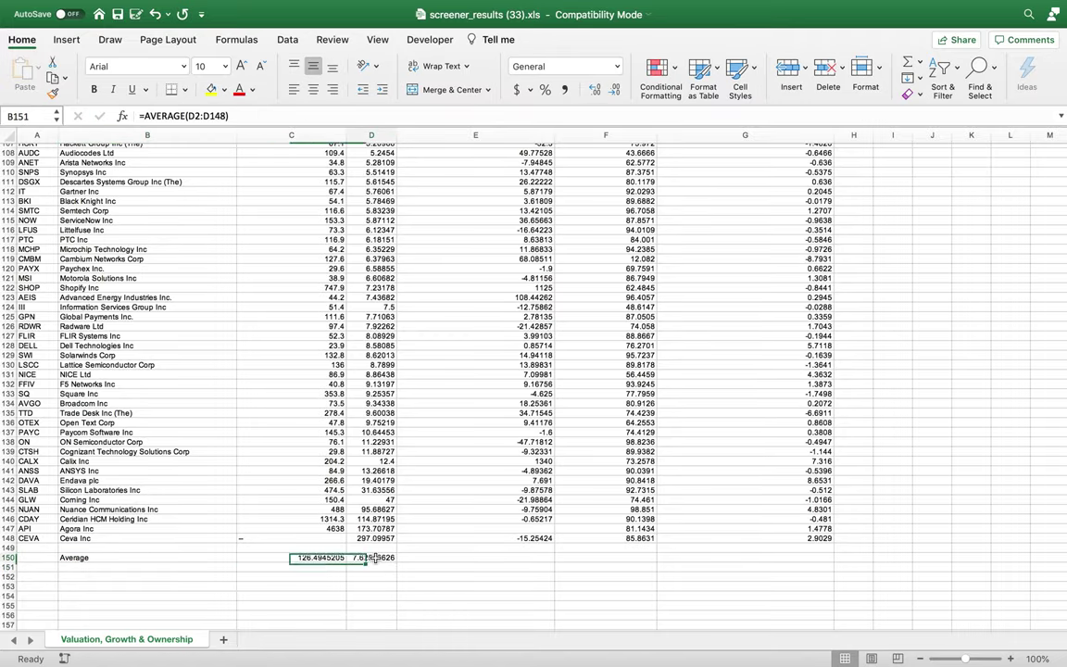
{"action": "left_click", "coordinate": [374, 557]}
- Filter the PEG Ratio column to show only values less than 7
{"action": "scroll", "coordinate": [366, 463], "scroll_direction": "up", "scroll_amount": 15}
{"action": "scroll", "coordinate": [359, 404], "scroll_direction": "up", "scroll_amount": 20}
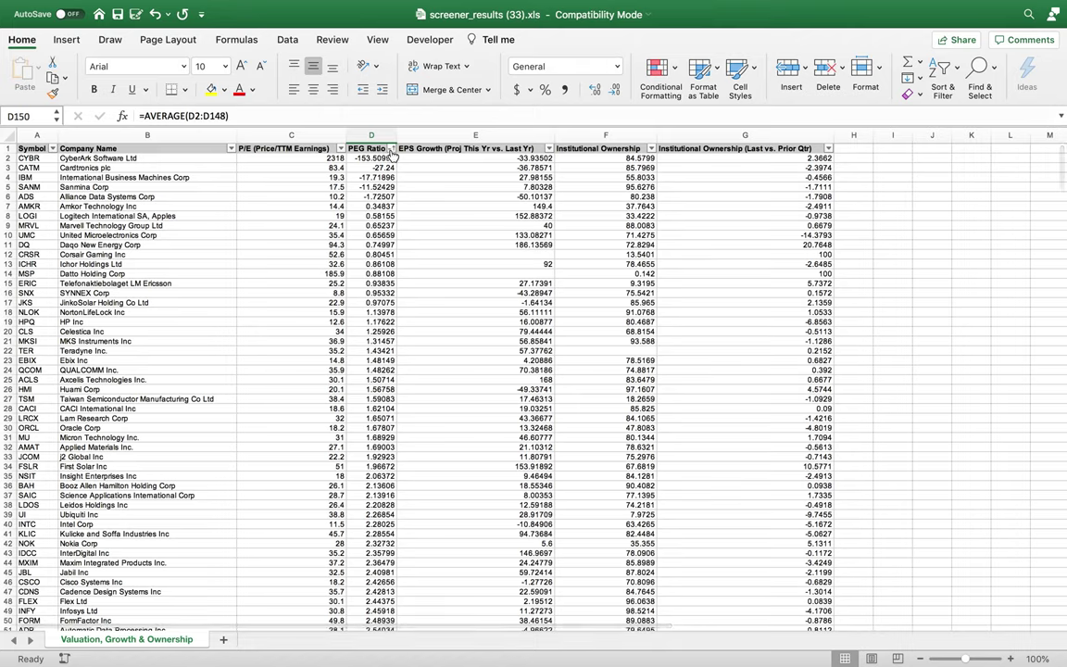
{"action": "left_click", "coordinate": [392, 149]}
{"action": "left_click", "coordinate": [519, 272]}
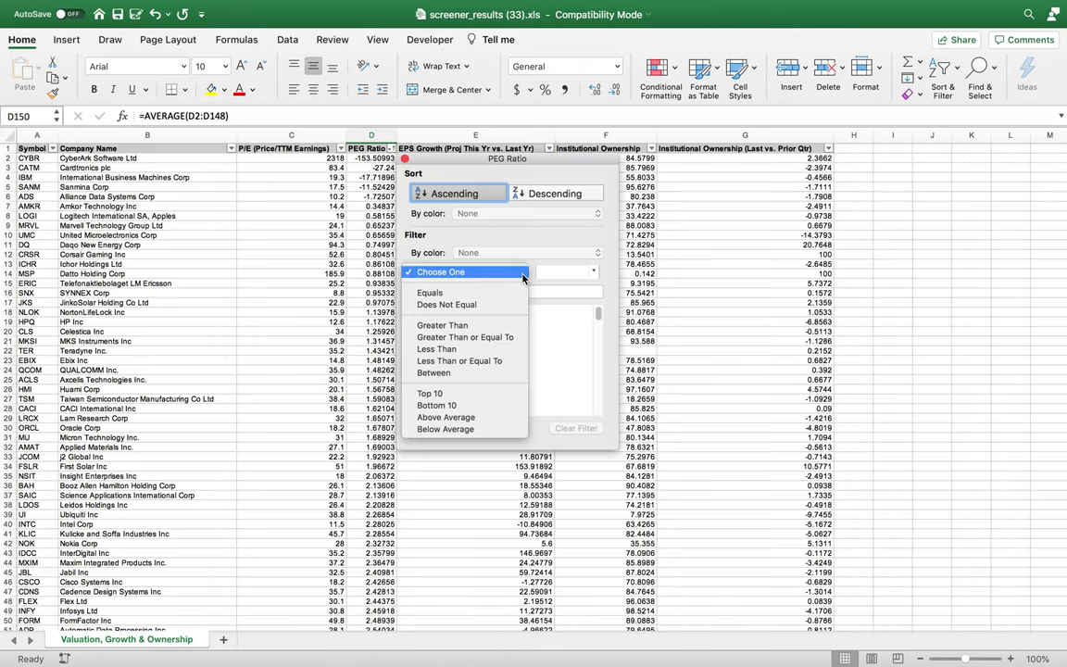
{"action": "left_click", "coordinate": [468, 350]}
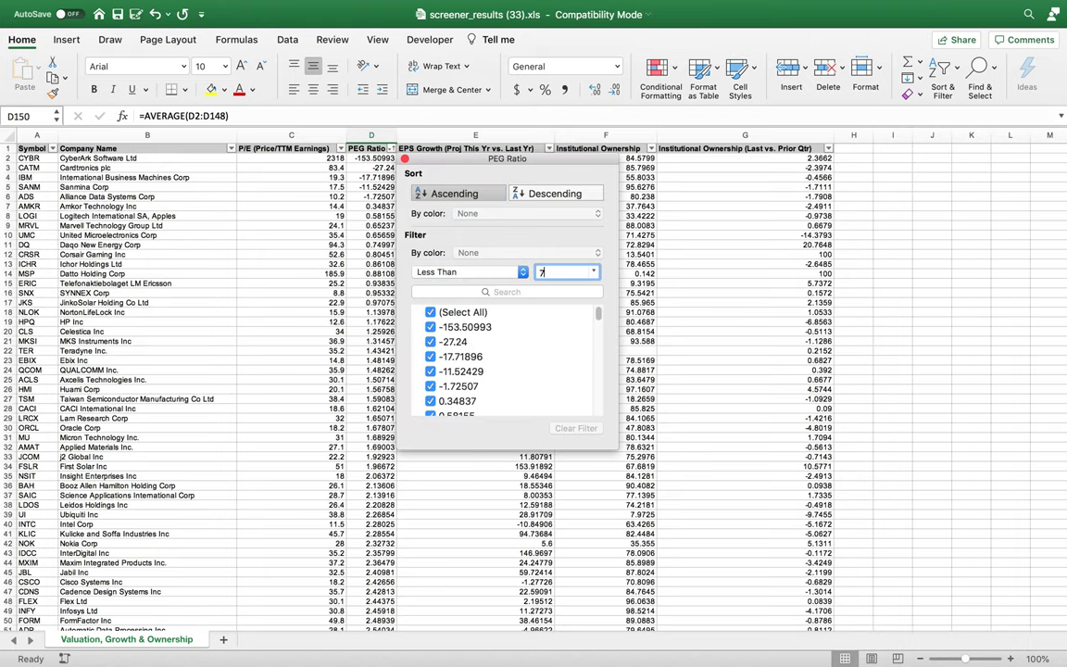
{"action": "type", "text": "7"}
{"action": "key", "text": "Return"}
{"action": "left_click", "coordinate": [780, 308]}
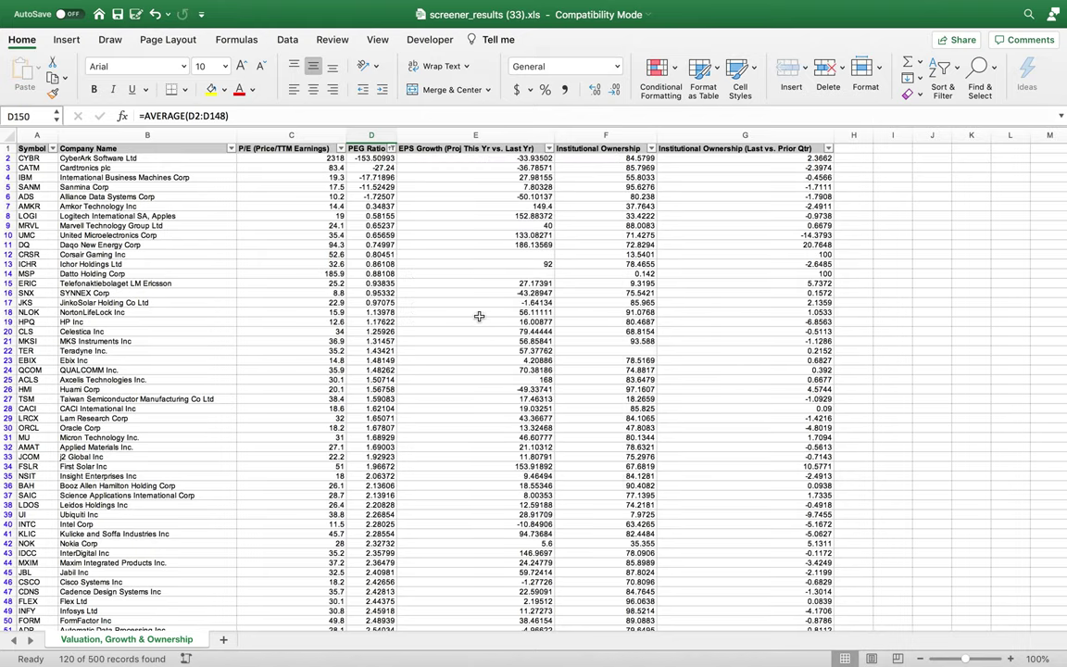
- Examine the filtered stock list, comparing the PEG ratios below 1 with those between 1 and 2 and their P/E values
{"action": "scroll", "coordinate": [467, 314], "scroll_direction": "down", "scroll_amount": 2}
{"action": "scroll", "coordinate": [467, 314], "scroll_direction": "down", "scroll_amount": 20}
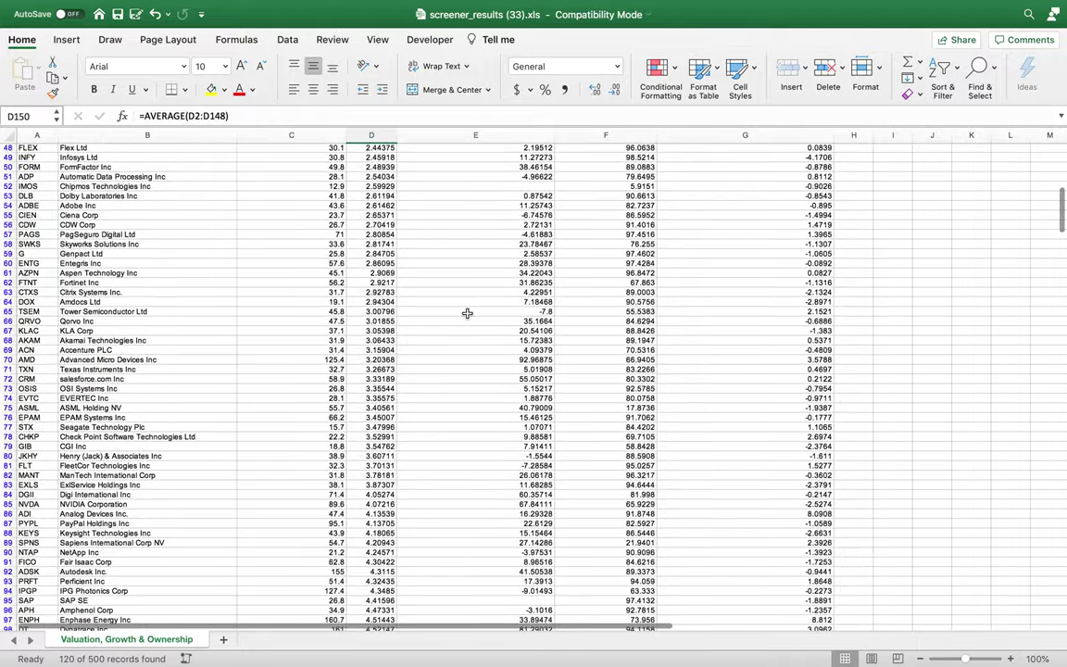
{"action": "scroll", "coordinate": [466, 314], "scroll_direction": "down", "scroll_amount": 8}
{"action": "scroll", "coordinate": [466, 314], "scroll_direction": "up", "scroll_amount": 8}
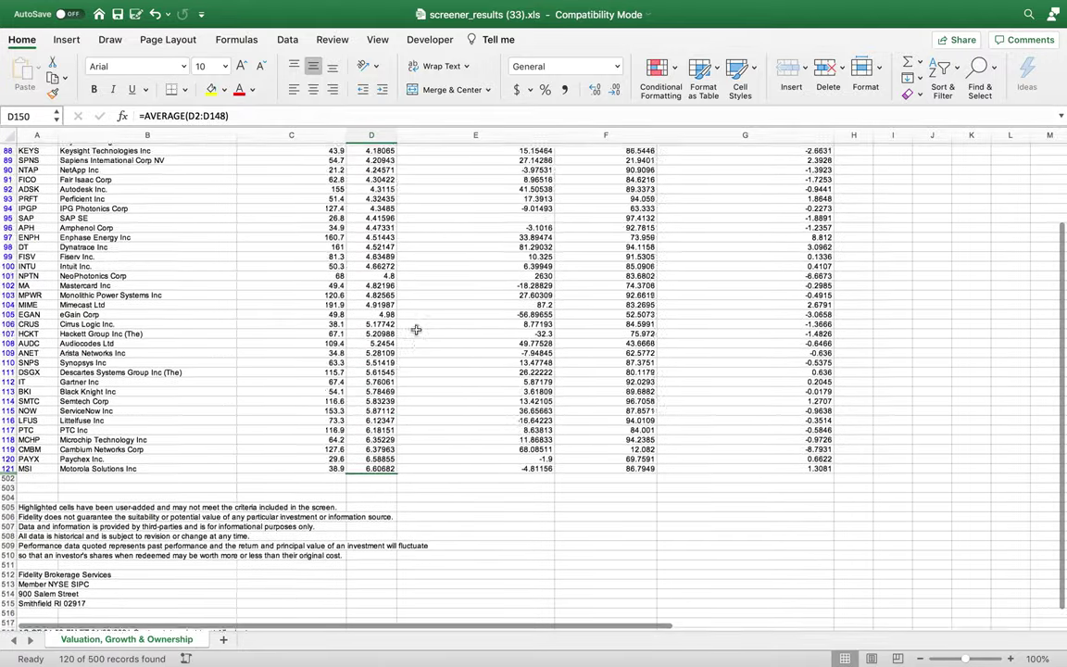
{"action": "scroll", "coordinate": [358, 436], "scroll_direction": "up", "scroll_amount": 20}
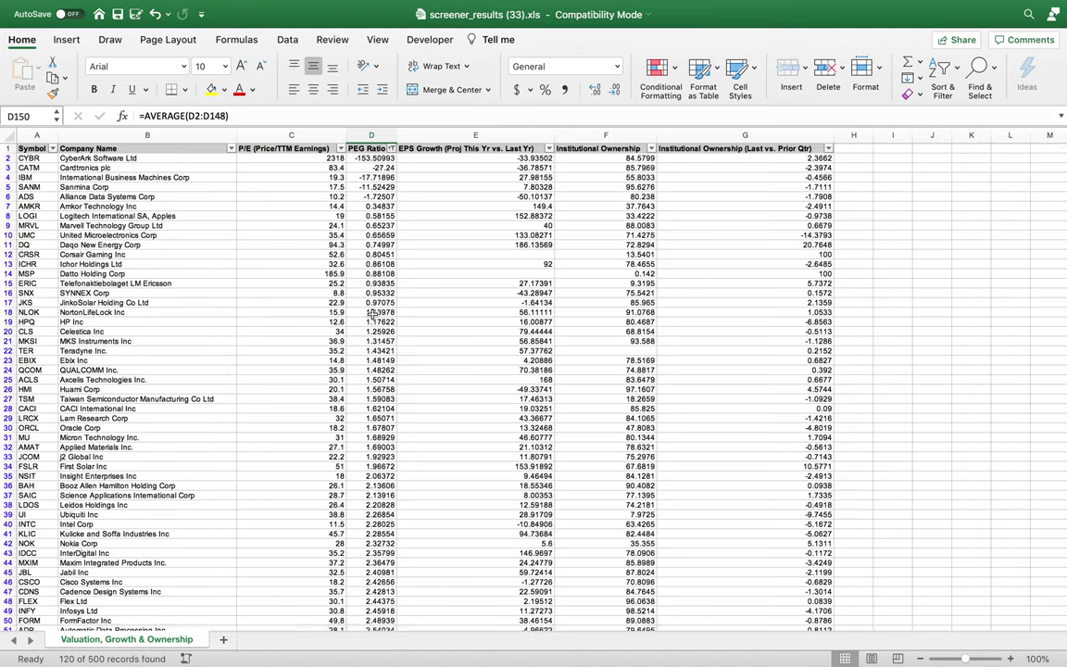
{"action": "left_click_drag", "start_coordinate": [372, 313], "coordinate": [374, 461]}
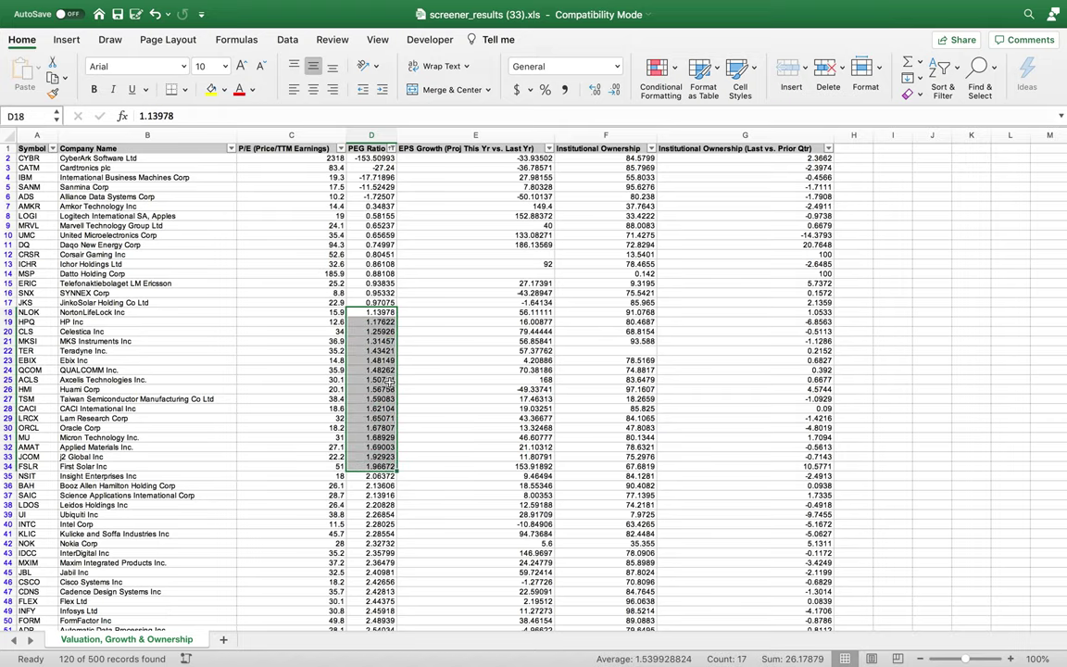
{"action": "scroll", "coordinate": [390, 382], "scroll_direction": "down", "scroll_amount": 1}
{"action": "scroll", "coordinate": [390, 382], "scroll_direction": "down", "scroll_amount": 3}
{"action": "left_click", "coordinate": [365, 299]}
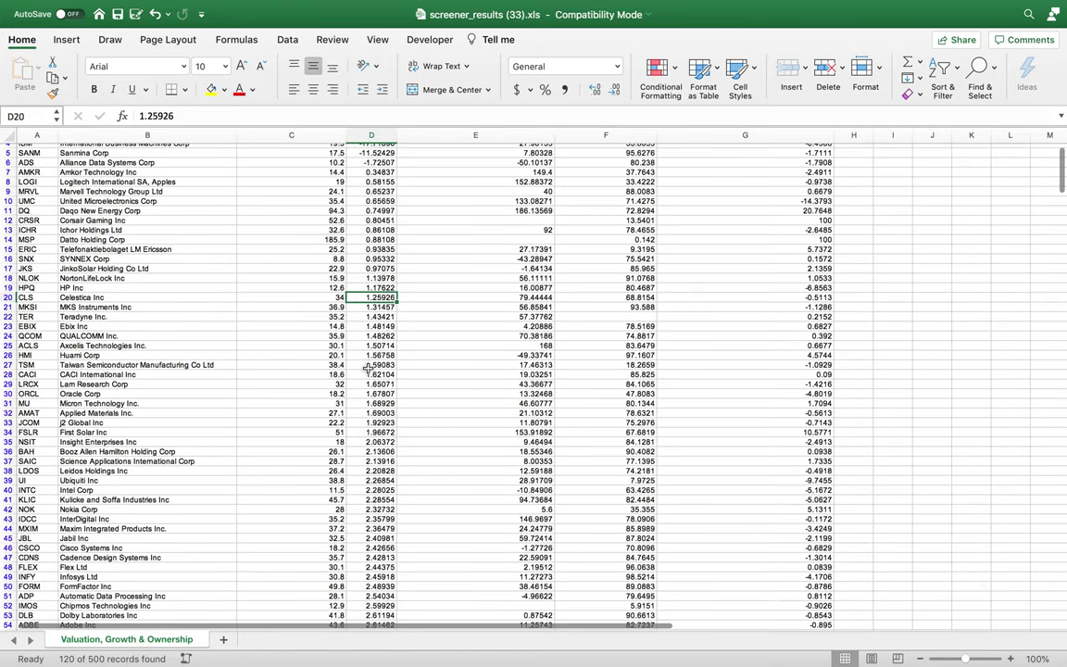
{"action": "left_click", "coordinate": [366, 278]}
{"action": "left_click_drag", "start_coordinate": [359, 280], "coordinate": [369, 424]}
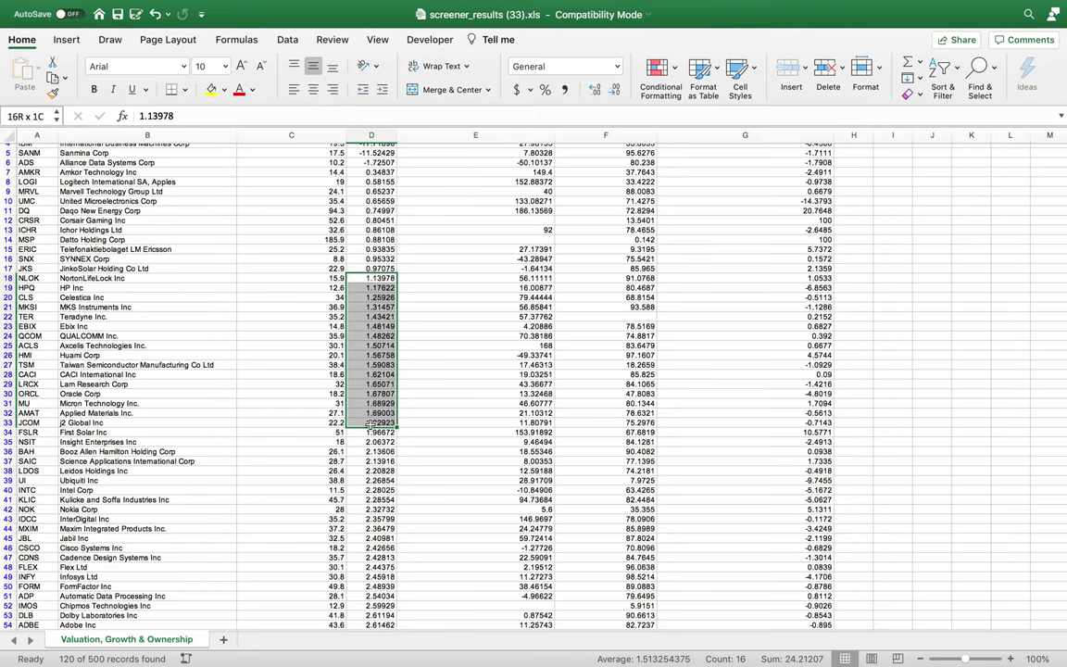
{"action": "left_click_drag", "start_coordinate": [283, 268], "coordinate": [317, 396]}
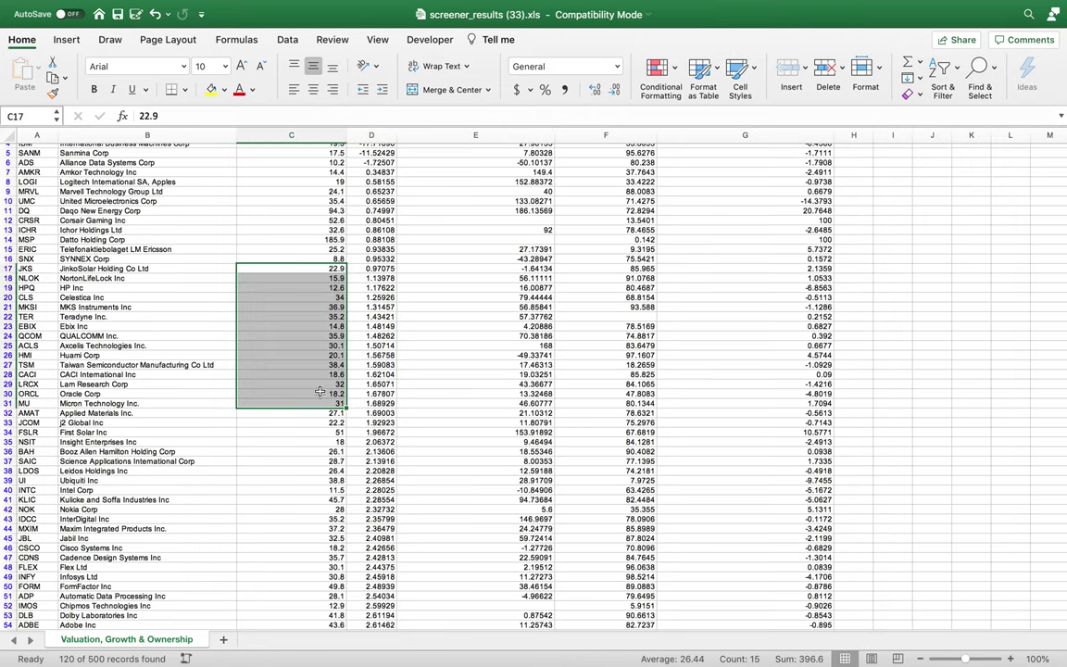
{"action": "scroll", "coordinate": [336, 312], "scroll_direction": "down", "scroll_amount": 1}
{"action": "scroll", "coordinate": [335, 311], "scroll_direction": "up", "scroll_amount": 3}
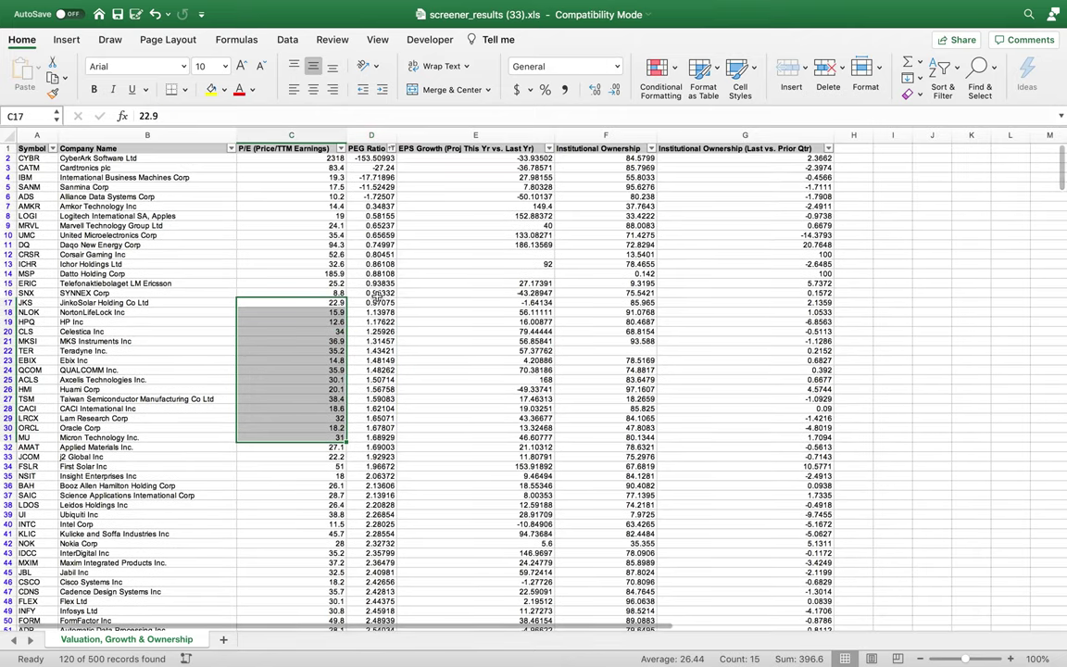
{"action": "left_click_drag", "start_coordinate": [376, 301], "coordinate": [383, 159]}
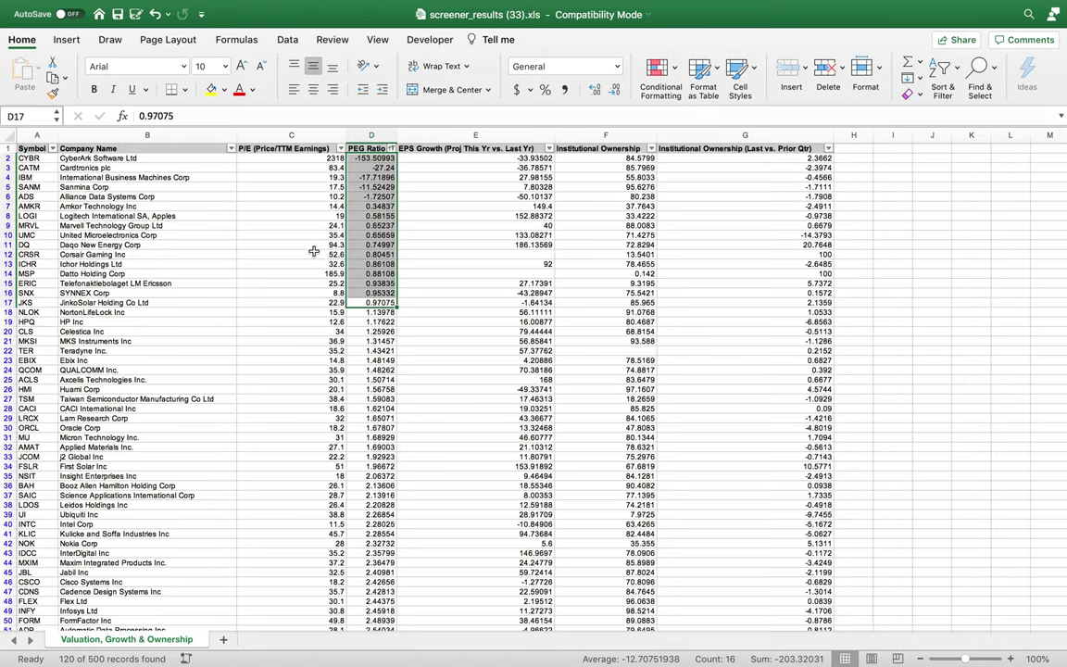
{"action": "left_click_drag", "start_coordinate": [371, 159], "coordinate": [379, 293]}
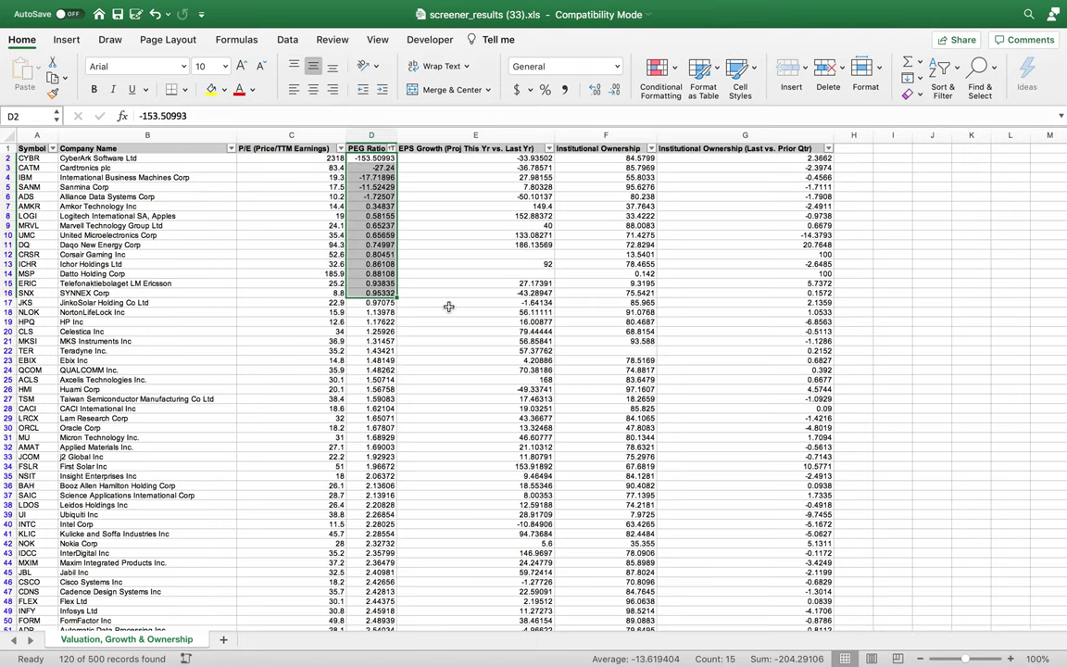
{"action": "scroll", "coordinate": [453, 307], "scroll_direction": "down", "scroll_amount": 3}
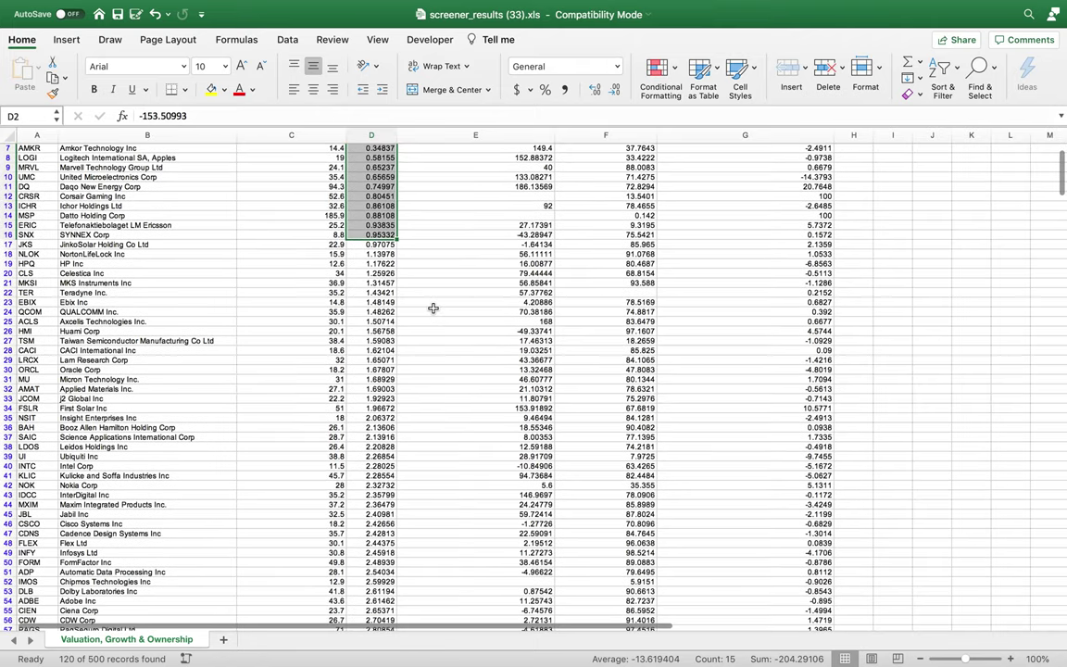
- Pick MKS Instruments from the stocks with PEG ratios between 1 and 2 and copy its ticker symbol from A21
{"action": "left_click_drag", "start_coordinate": [371, 254], "coordinate": [42, 408]}
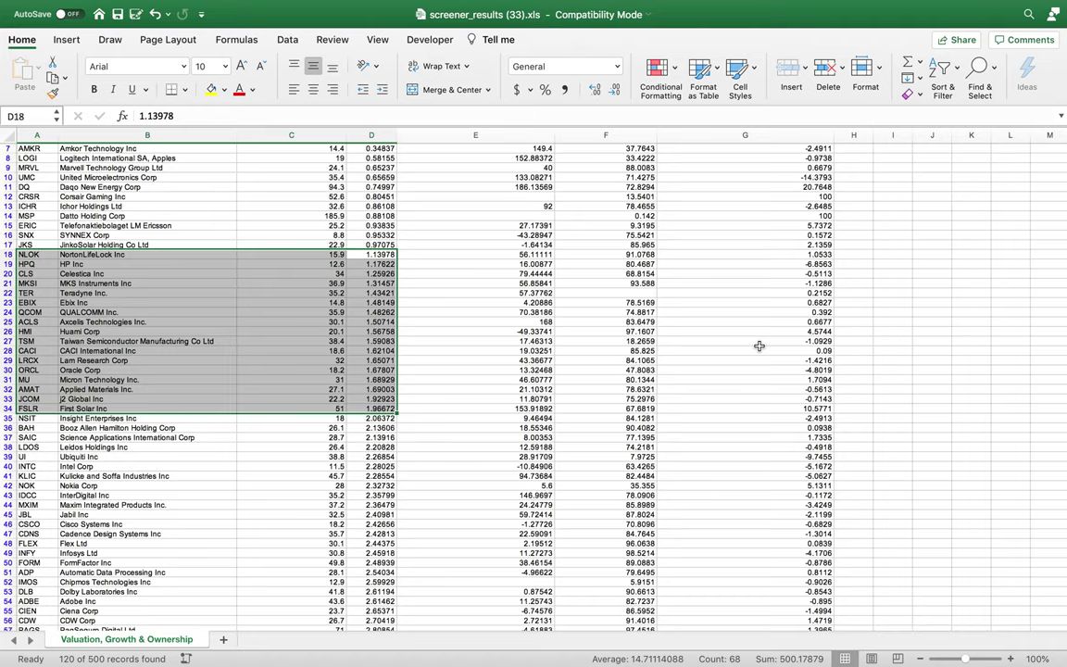
{"action": "left_click", "coordinate": [357, 331]}
{"action": "left_click", "coordinate": [363, 282]}
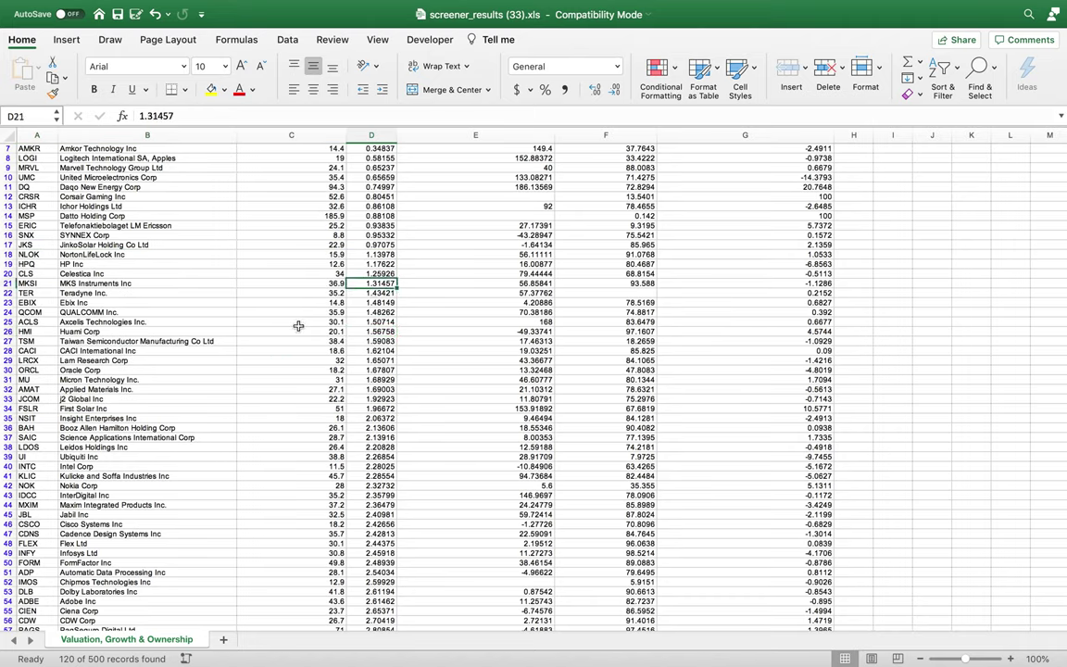
{"action": "left_click", "coordinate": [302, 285]}
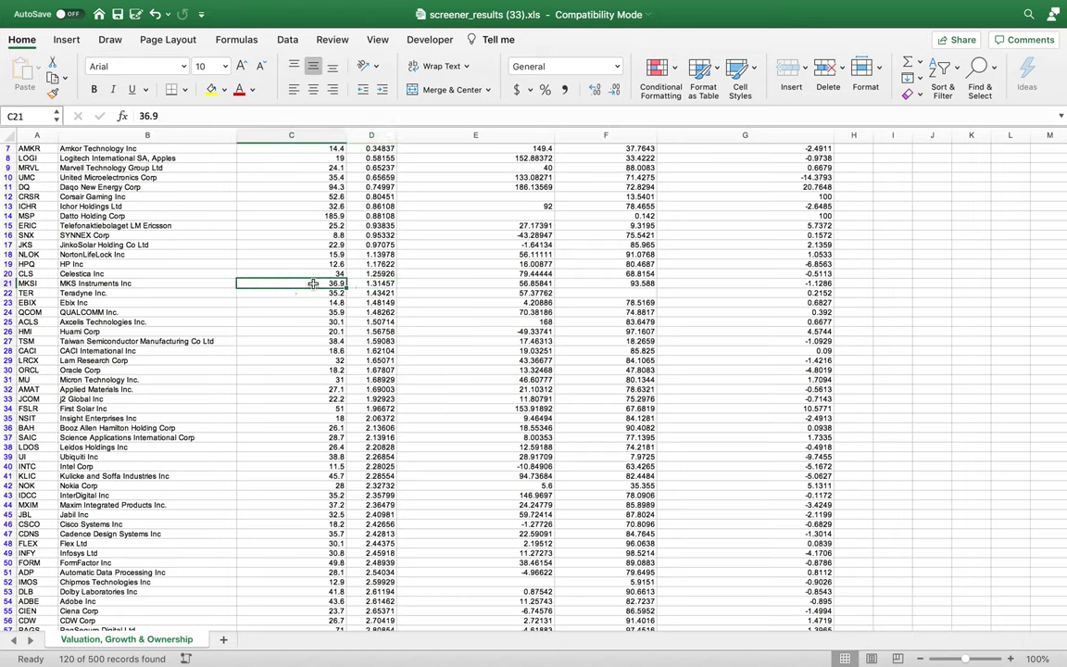
{"action": "left_click", "coordinate": [33, 283]}
{"action": "key", "text": "super+c"}
- Exit the workbook's full-screen view, switch to Chrome in full screen and look up the MKSI quote on Fidelity
{"action": "mouse_move", "coordinate": [15, 4]}
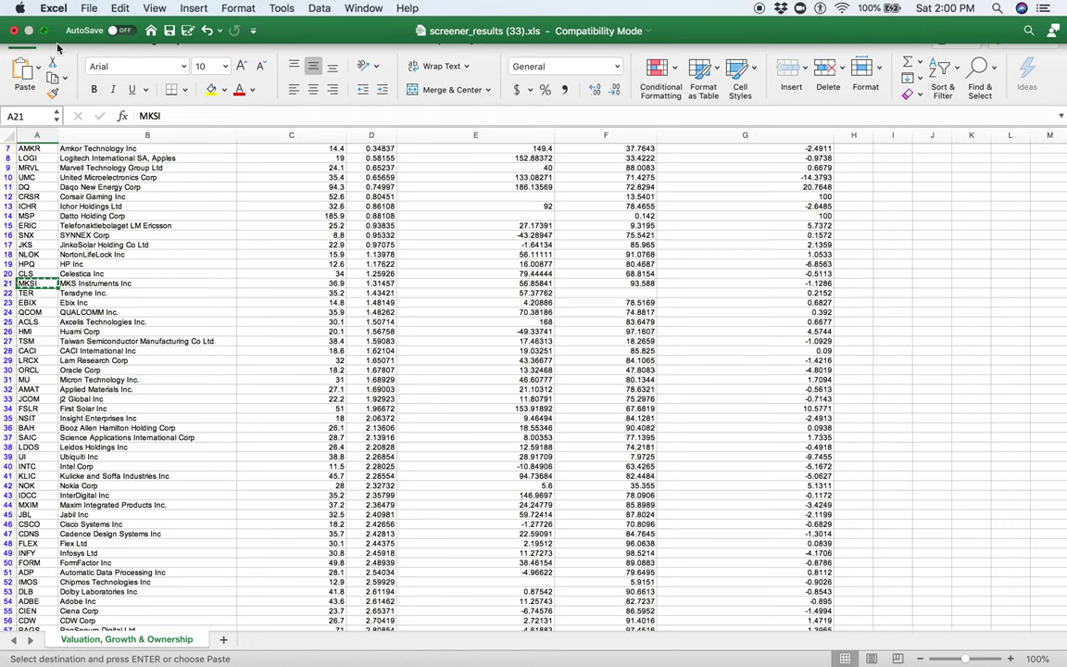
{"action": "left_click", "coordinate": [43, 31]}
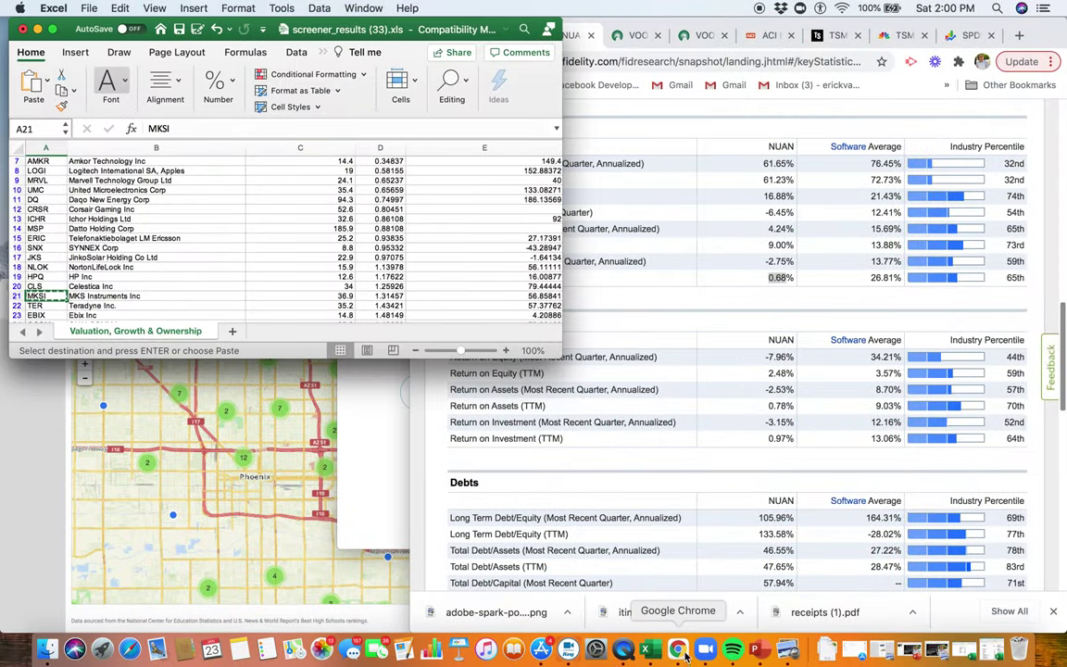
{"action": "left_click", "coordinate": [684, 654]}
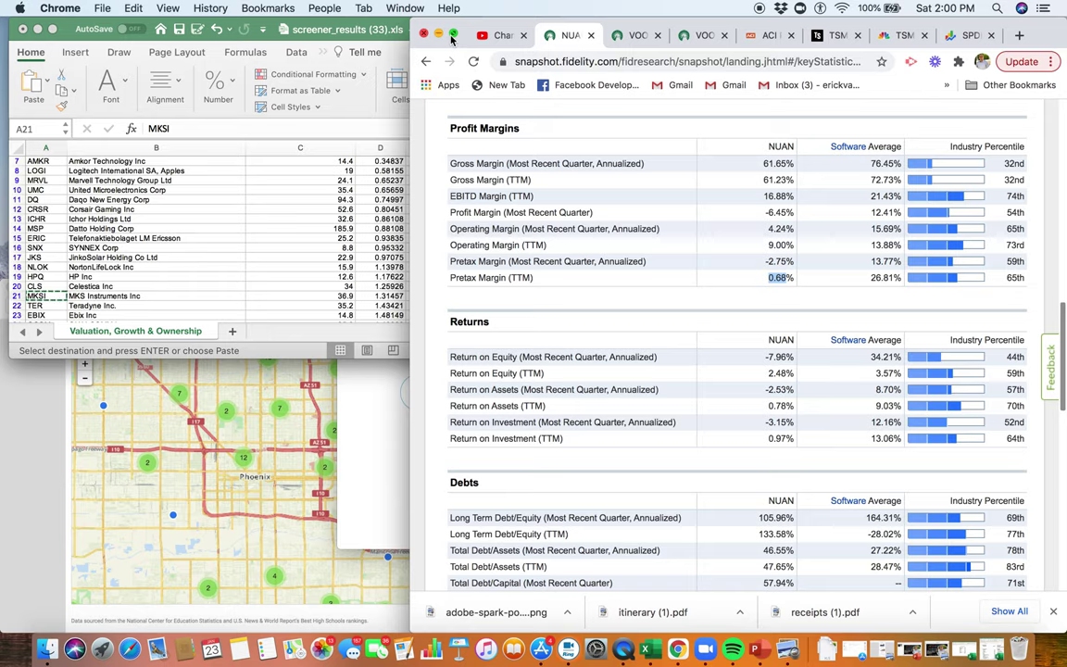
{"action": "left_click", "coordinate": [453, 35]}
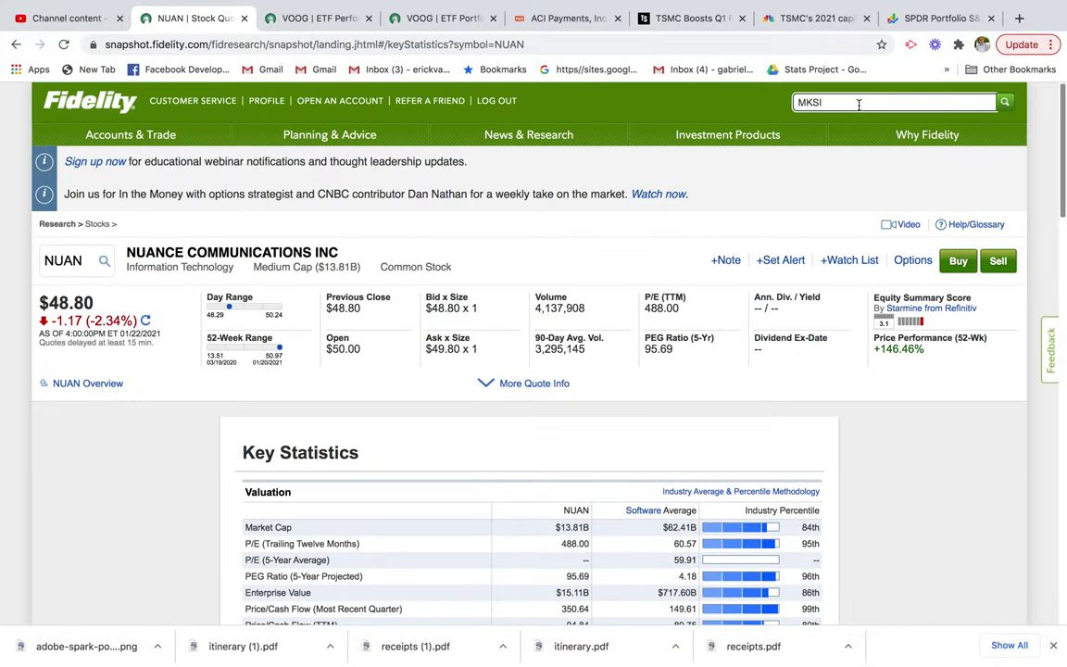
{"action": "key", "text": "Return"}
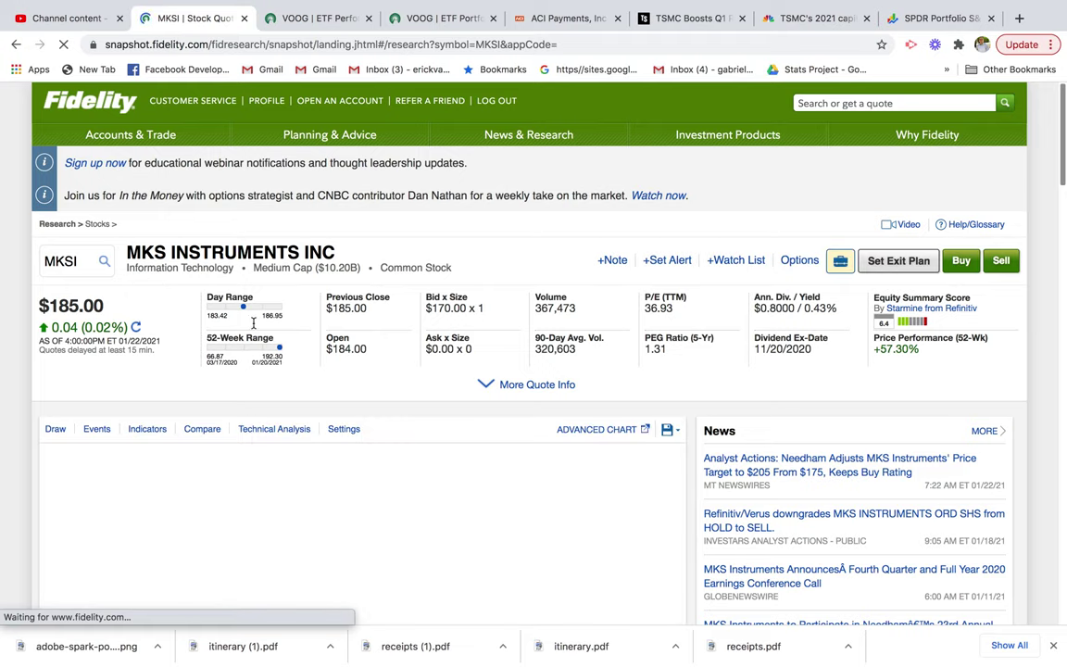
- Open the Key Statistics page for MKS Instruments from the research links on its quote page
{"action": "scroll", "coordinate": [227, 318], "scroll_direction": "down", "scroll_amount": 1}
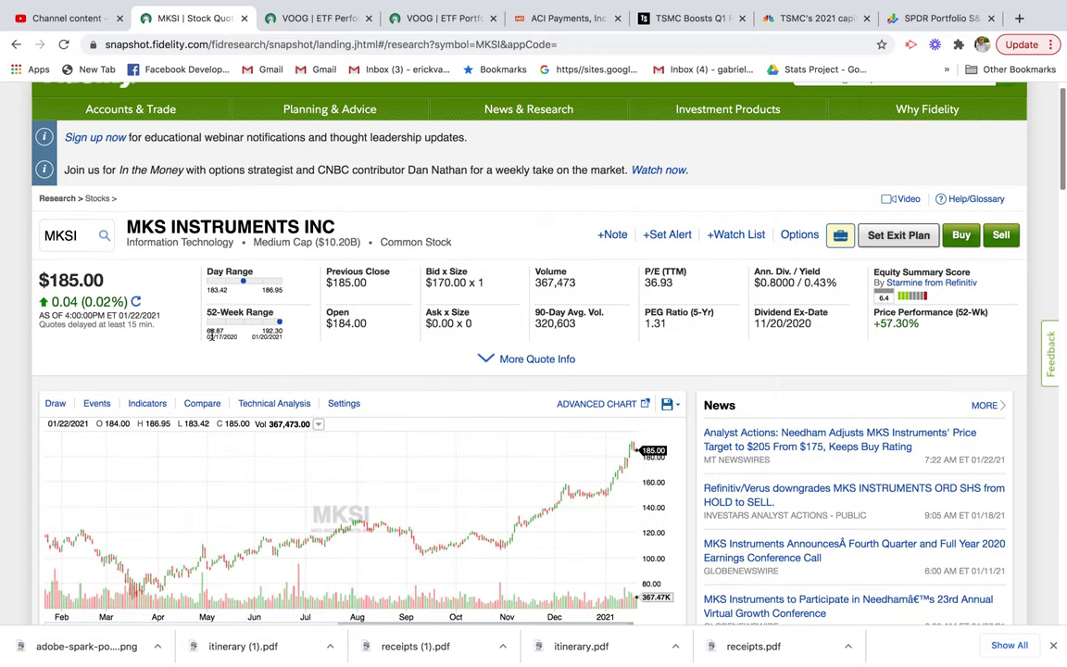
{"action": "scroll", "coordinate": [218, 338], "scroll_direction": "down", "scroll_amount": 5}
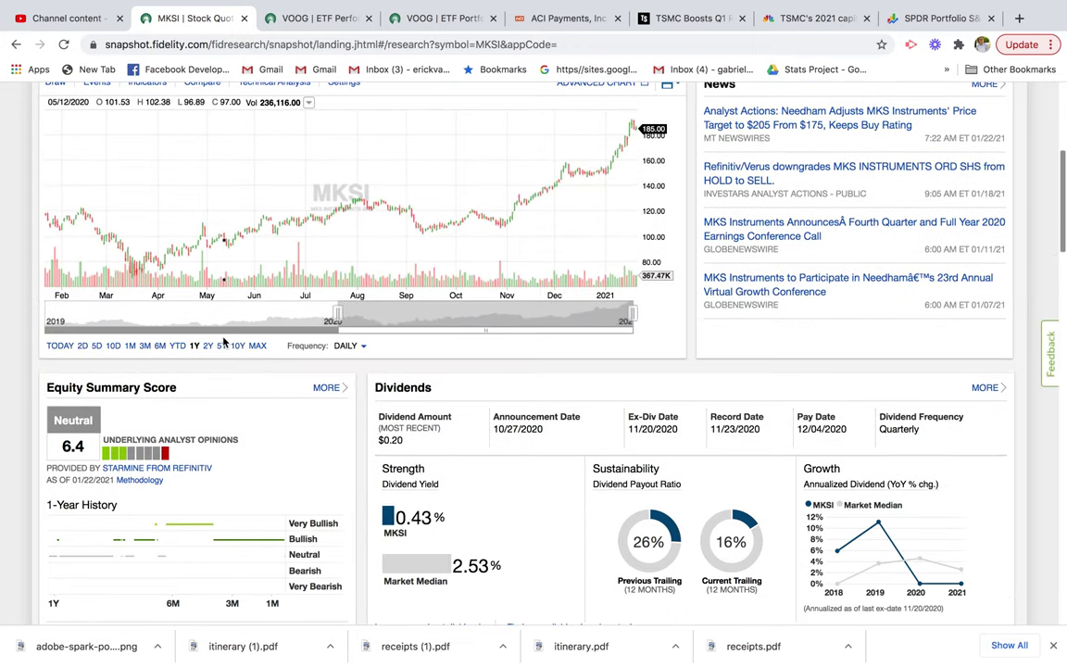
{"action": "scroll", "coordinate": [222, 342], "scroll_direction": "down", "scroll_amount": 9}
{"action": "scroll", "coordinate": [222, 342], "scroll_direction": "down", "scroll_amount": 2}
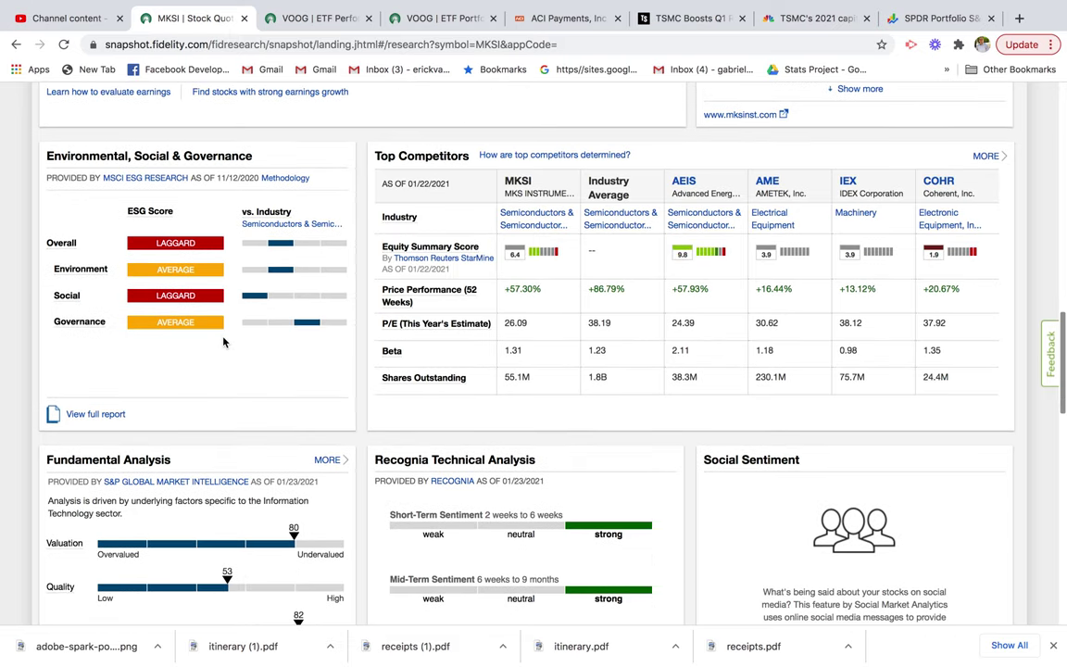
{"action": "scroll", "coordinate": [223, 341], "scroll_direction": "down", "scroll_amount": 4}
{"action": "scroll", "coordinate": [231, 343], "scroll_direction": "down", "scroll_amount": 2}
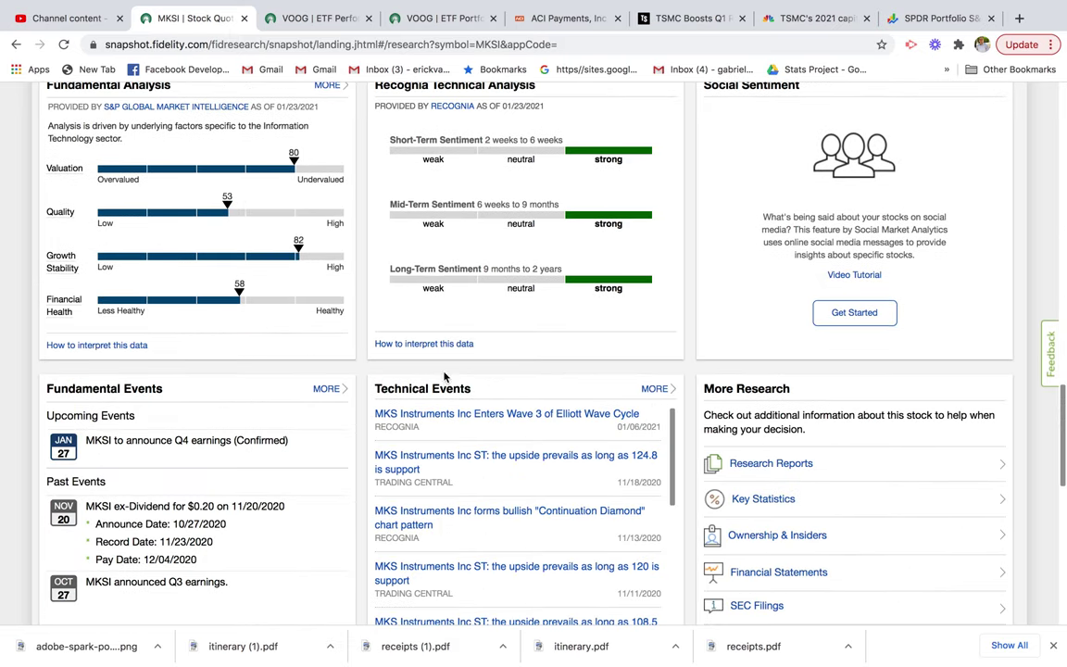
{"action": "left_click", "coordinate": [759, 433]}
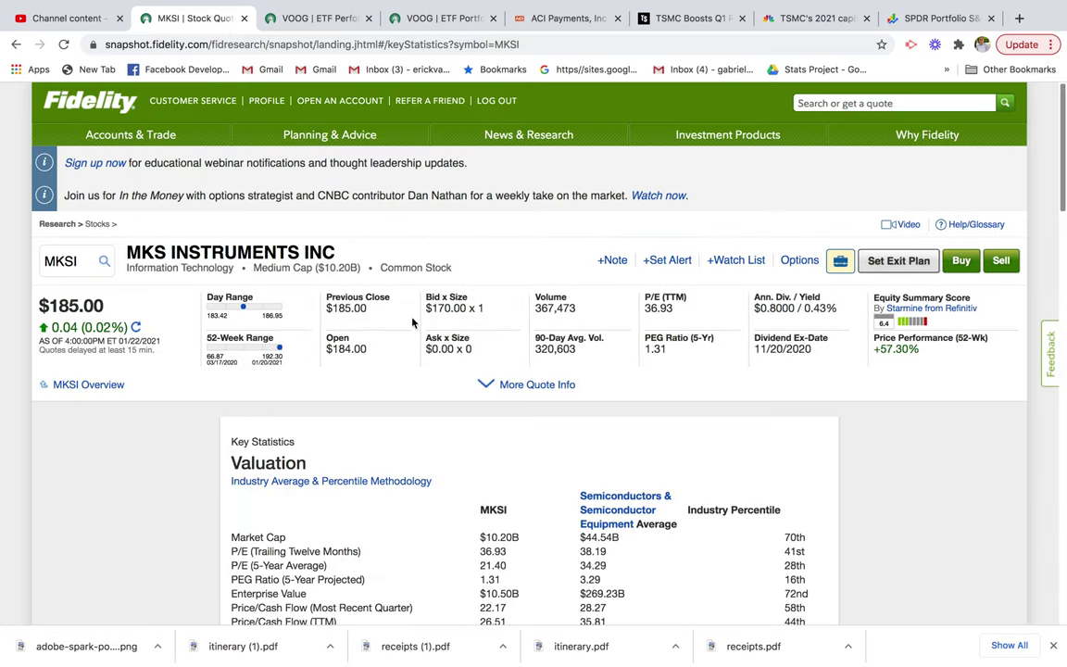
- Compare MKSI's trailing P/E and PEG ratio with the semiconductor industry averages in the Valuation table
{"action": "scroll", "coordinate": [412, 317], "scroll_direction": "down", "scroll_amount": 4}
{"action": "double_click", "coordinate": [579, 300]}
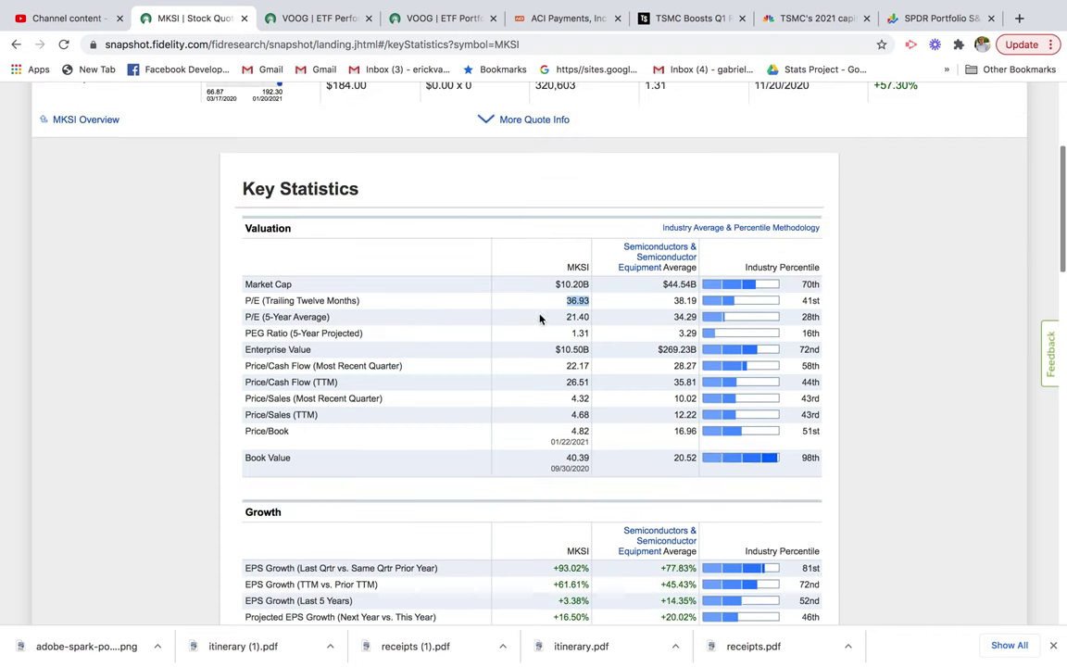
{"action": "double_click", "coordinate": [686, 300]}
{"action": "double_click", "coordinate": [686, 334]}
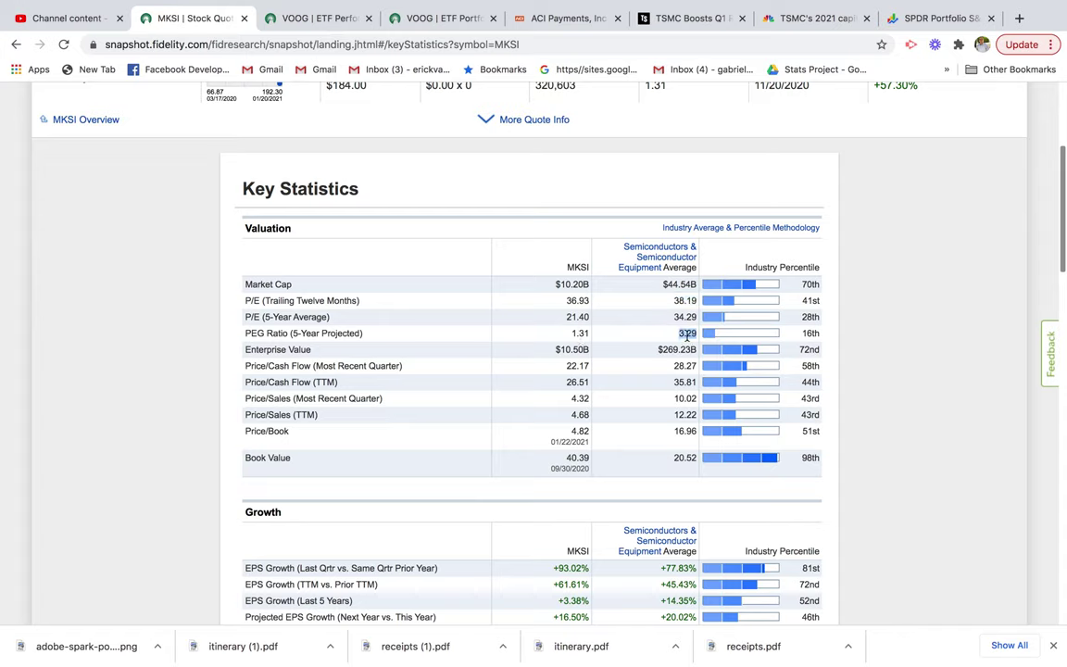
- Compare MKSI's projected PEG ratio and its five-year revenue growth with the semiconductor industry averages
{"action": "double_click", "coordinate": [577, 335]}
{"action": "double_click", "coordinate": [684, 334]}
{"action": "scroll", "coordinate": [548, 362], "scroll_direction": "down", "scroll_amount": 4}
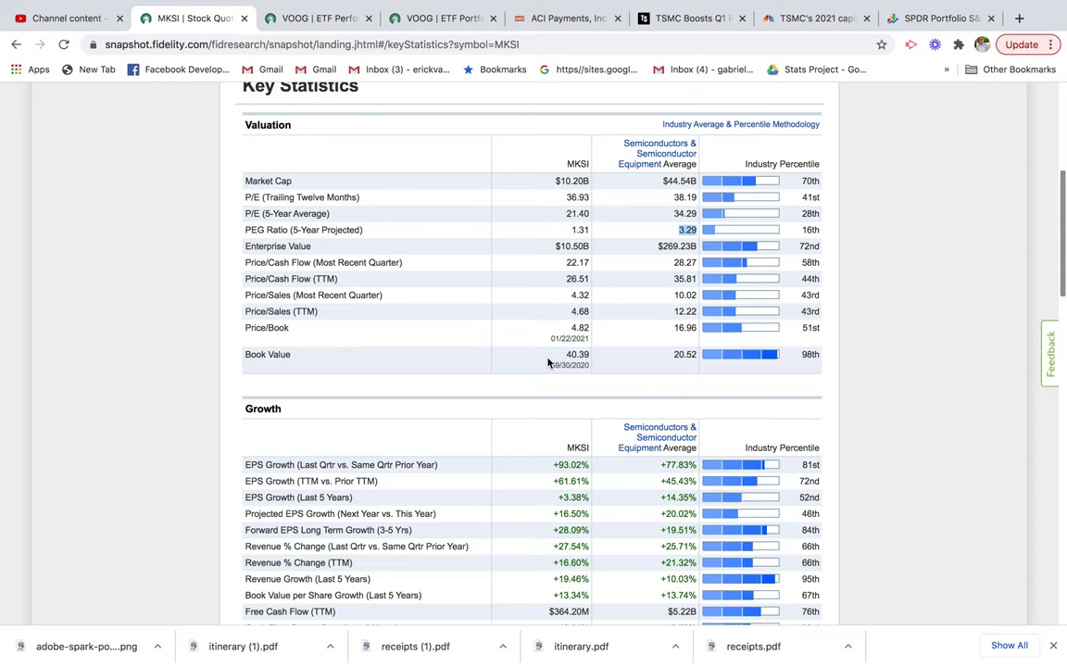
{"action": "scroll", "coordinate": [549, 360], "scroll_direction": "down", "scroll_amount": 1}
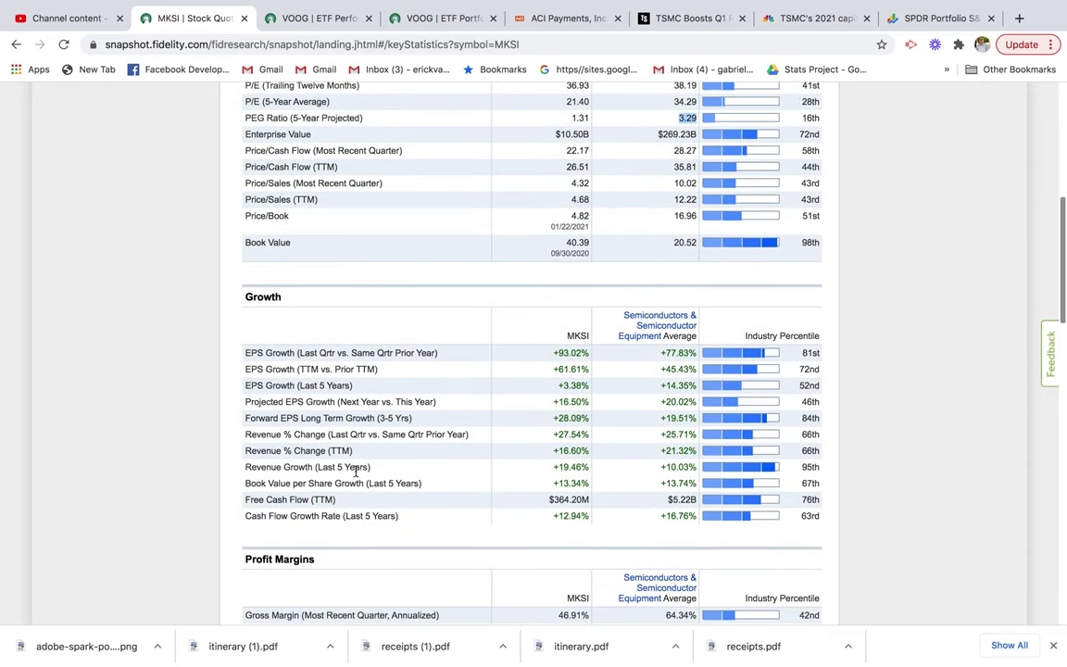
{"action": "left_click_drag", "start_coordinate": [580, 471], "coordinate": [563, 469]}
{"action": "left_click_drag", "start_coordinate": [665, 470], "coordinate": [683, 469]}
{"action": "left_click_drag", "start_coordinate": [553, 467], "coordinate": [711, 475]}
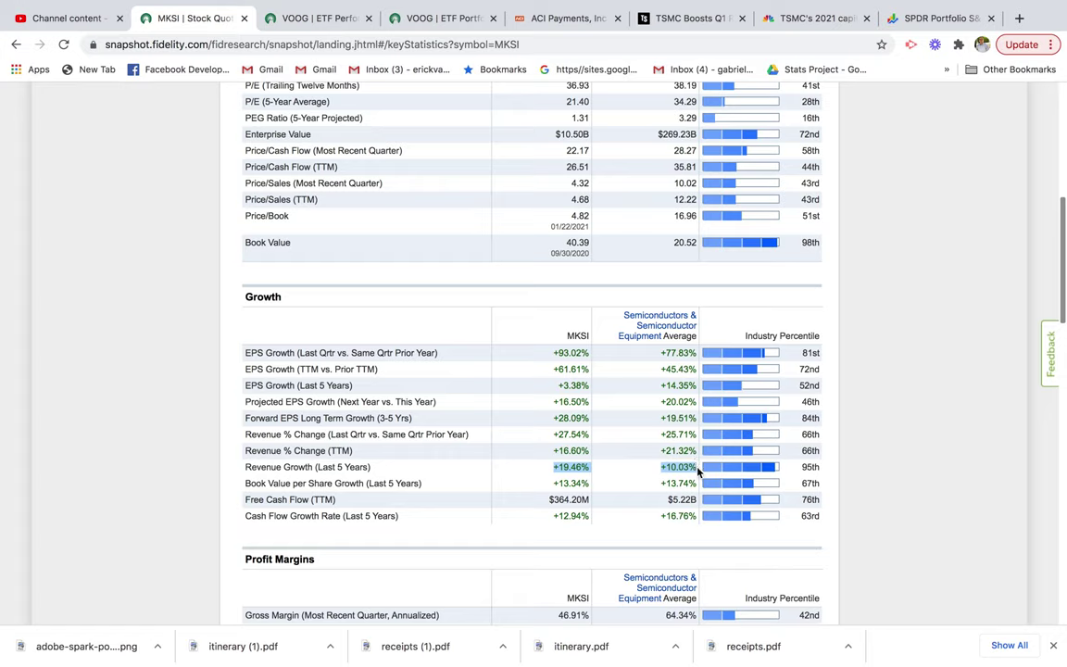
{"action": "left_click_drag", "start_coordinate": [593, 468], "coordinate": [559, 467]}
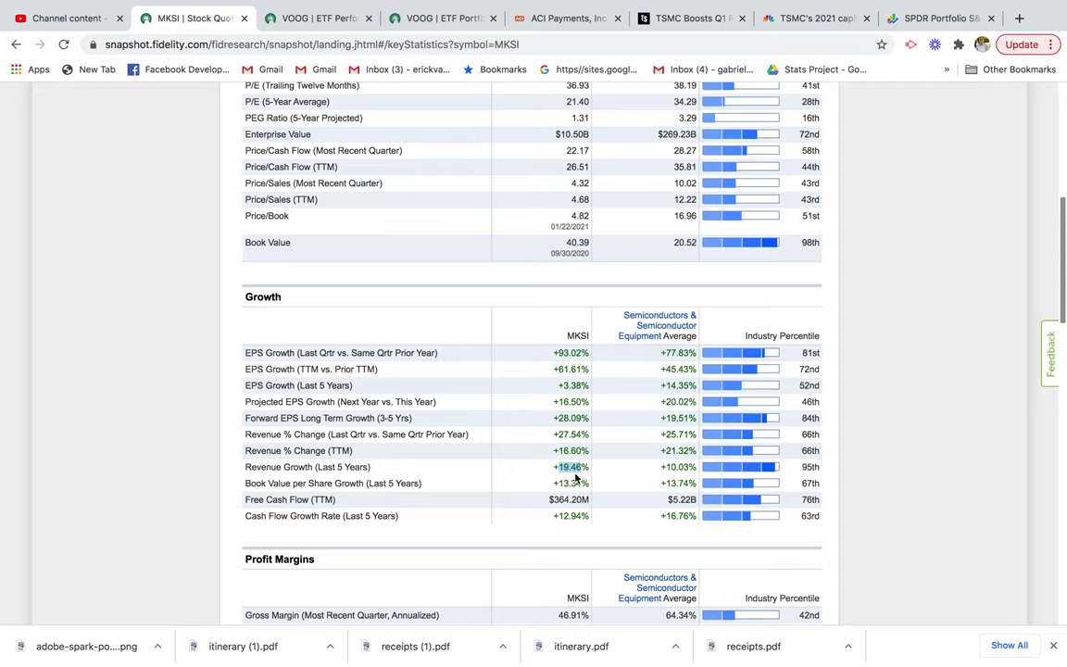
{"action": "double_click", "coordinate": [676, 467]}
- Compare MKSI's forward EPS long-term growth with the industry average and check its trailing free cash flow
{"action": "left_click_drag", "start_coordinate": [250, 418], "coordinate": [403, 421]}
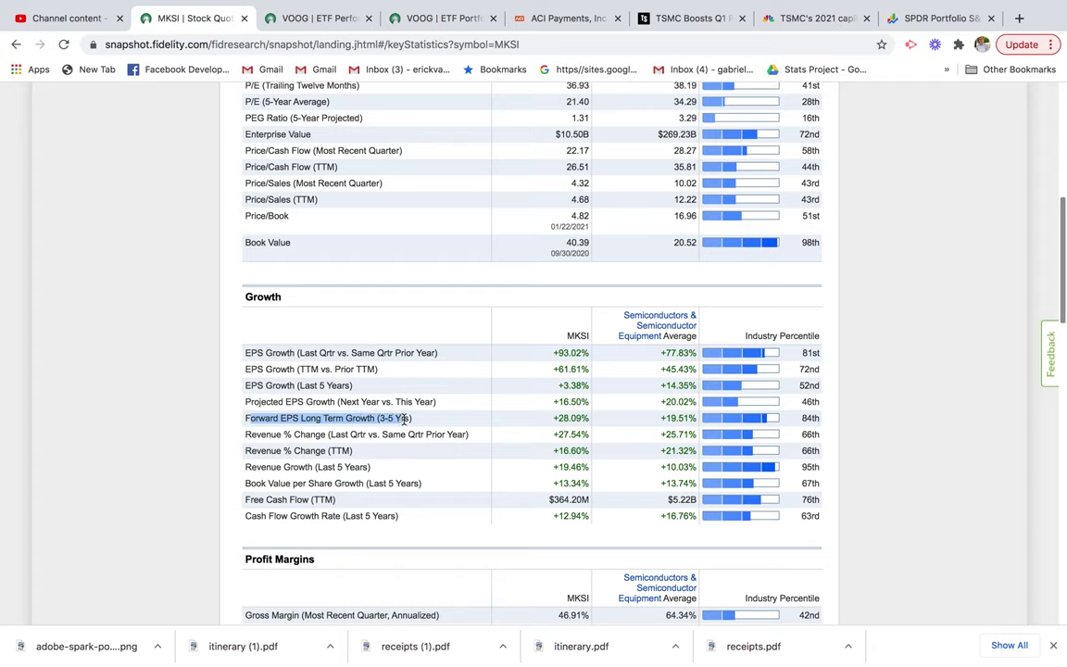
{"action": "left_click_drag", "start_coordinate": [554, 417], "coordinate": [590, 417]}
{"action": "left_click_drag", "start_coordinate": [660, 418], "coordinate": [697, 418]}
{"action": "left_click_drag", "start_coordinate": [558, 417], "coordinate": [685, 422]}
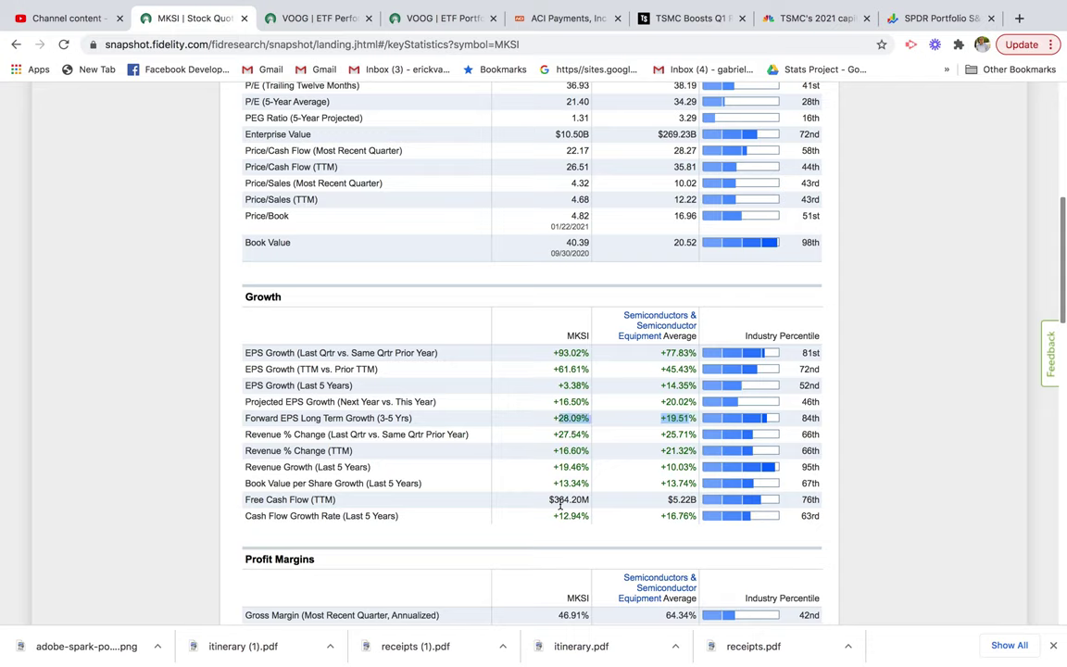
{"action": "left_click_drag", "start_coordinate": [550, 499], "coordinate": [589, 522]}
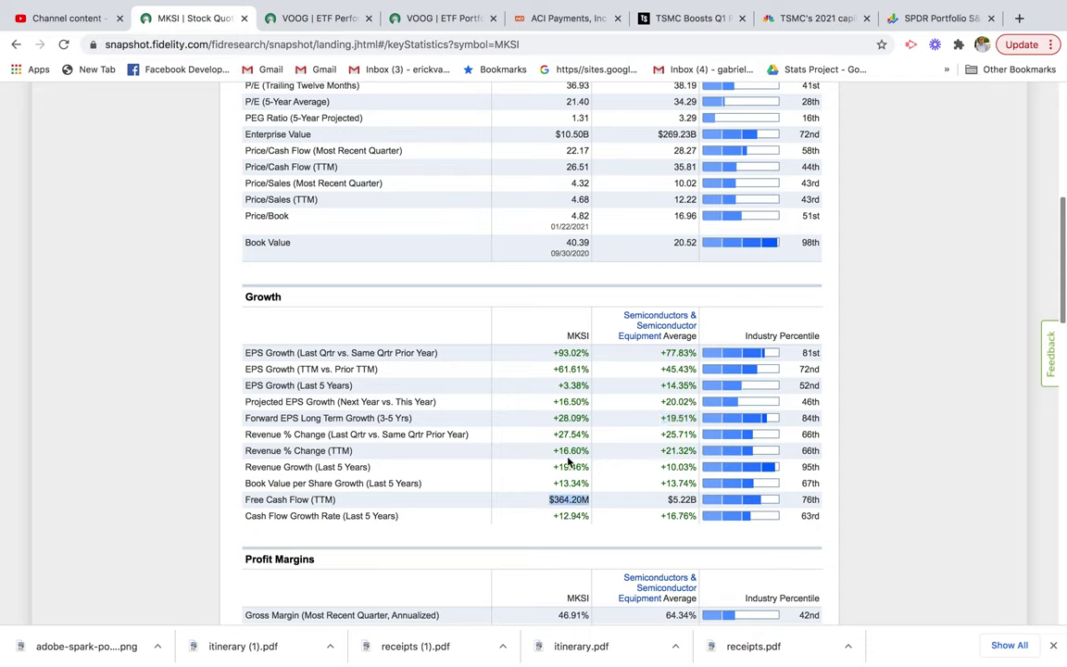
- Compare MKSI's trailing pretax margin with the industry average in the Profit Margins table
{"action": "scroll", "coordinate": [569, 461], "scroll_direction": "down", "scroll_amount": 5}
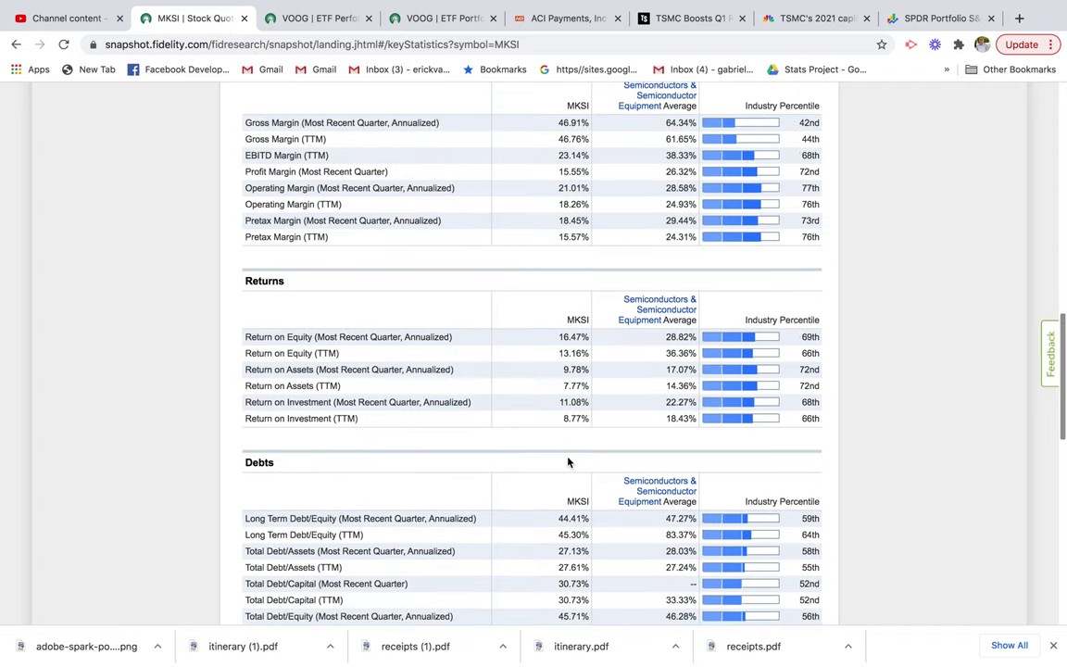
{"action": "scroll", "coordinate": [569, 460], "scroll_direction": "up", "scroll_amount": 1}
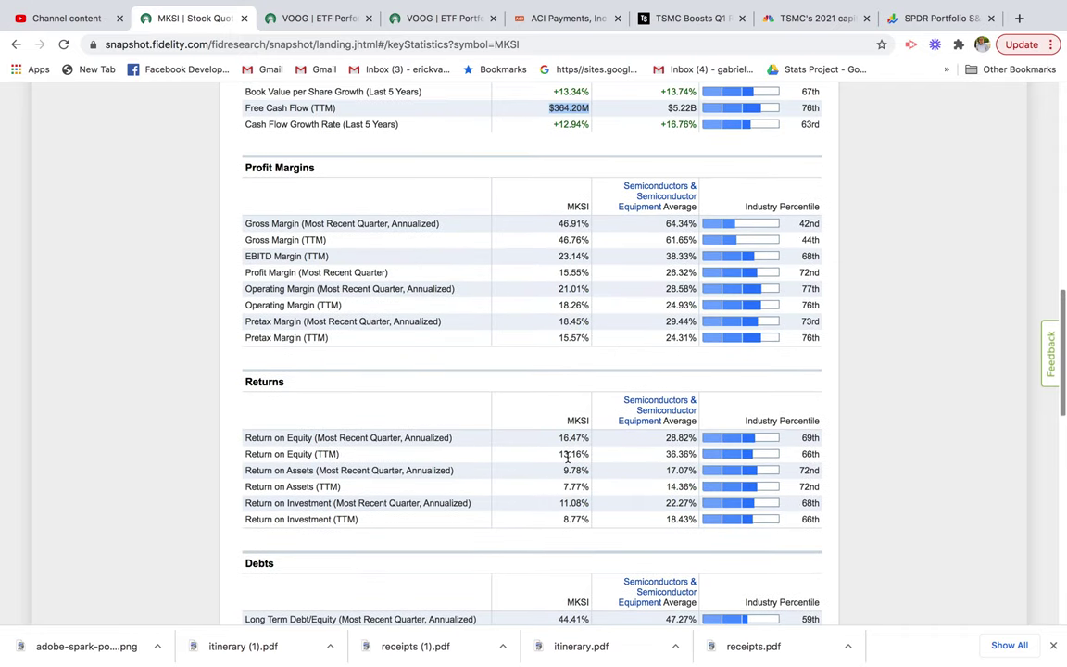
{"action": "scroll", "coordinate": [569, 457], "scroll_direction": "up", "scroll_amount": 2}
{"action": "left_click_drag", "start_coordinate": [556, 454], "coordinate": [591, 454]}
{"action": "double_click", "coordinate": [677, 453]}
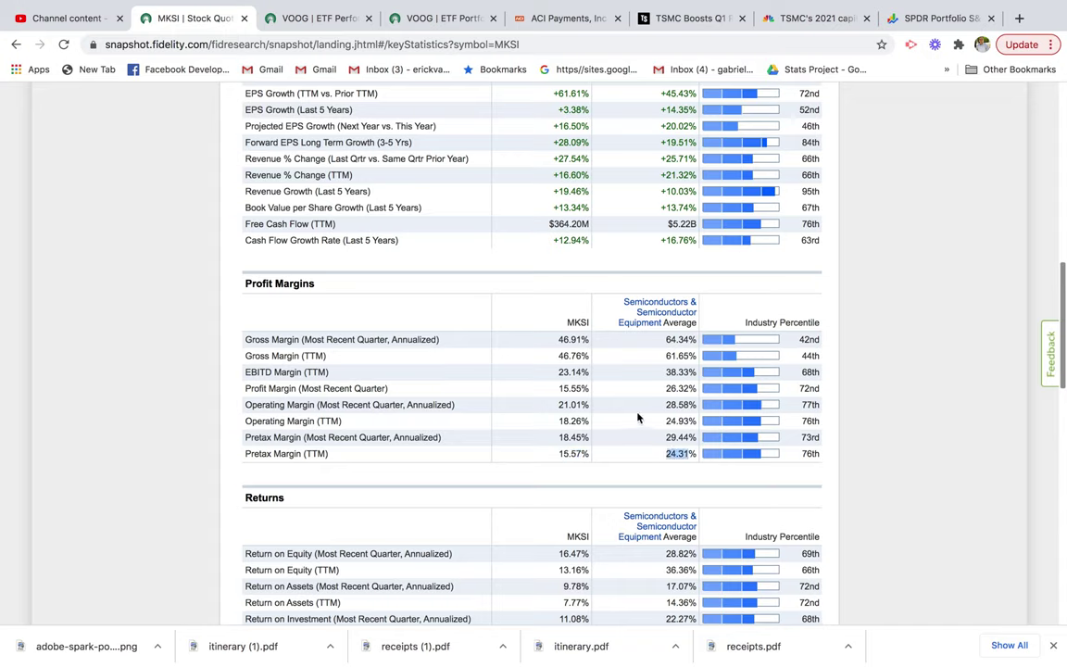
{"action": "left_click", "coordinate": [261, 456]}
{"action": "left_click_drag", "start_coordinate": [247, 456], "coordinate": [686, 456]}
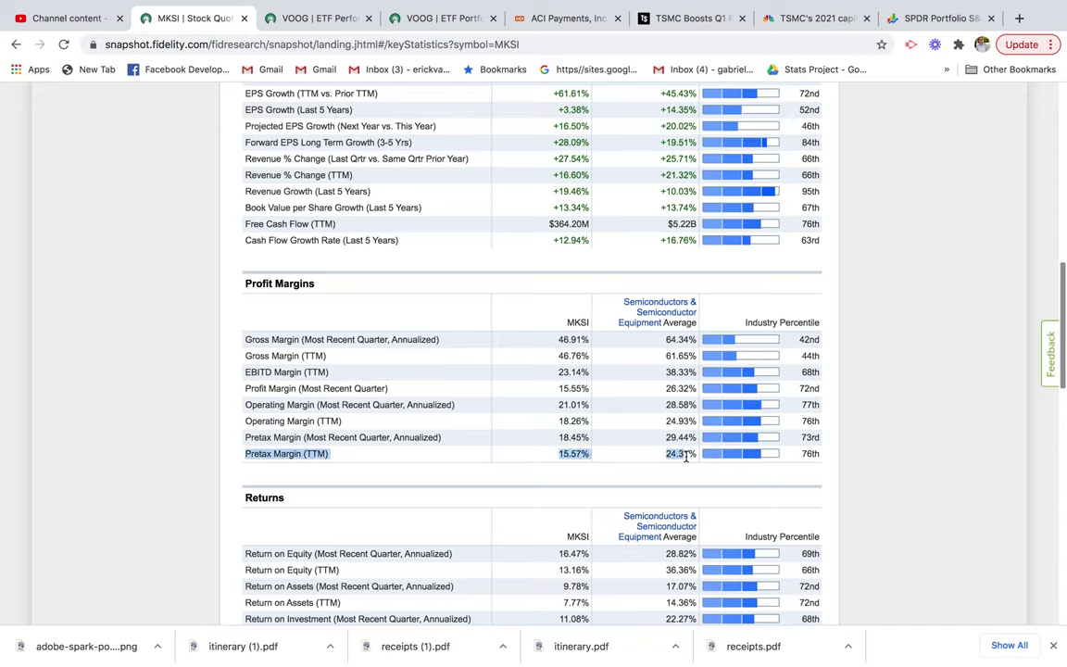
{"action": "double_click", "coordinate": [663, 455]}
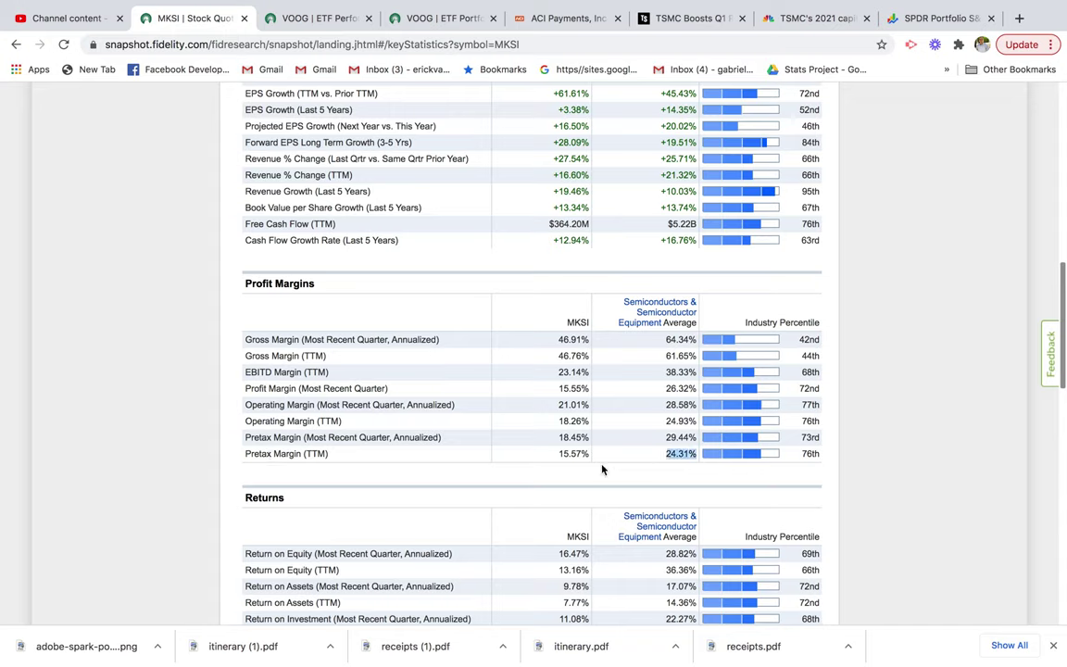
{"action": "double_click", "coordinate": [570, 454]}
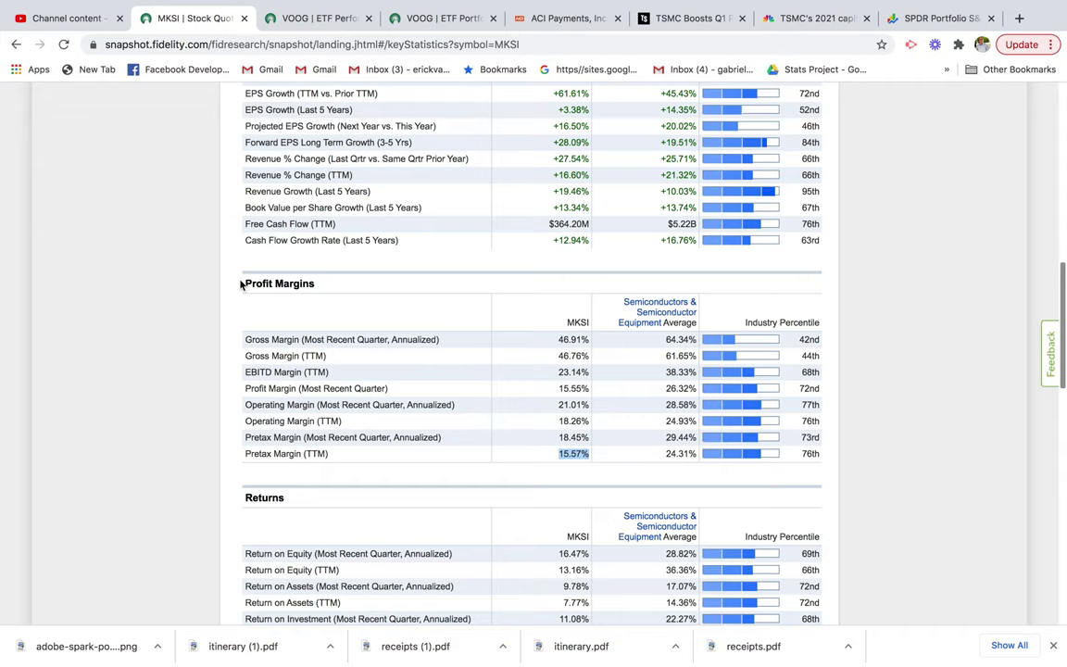
- Compare MKSI's trailing return on equity with the industry average in the Returns table
{"action": "scroll", "coordinate": [458, 416], "scroll_direction": "down", "scroll_amount": 3}
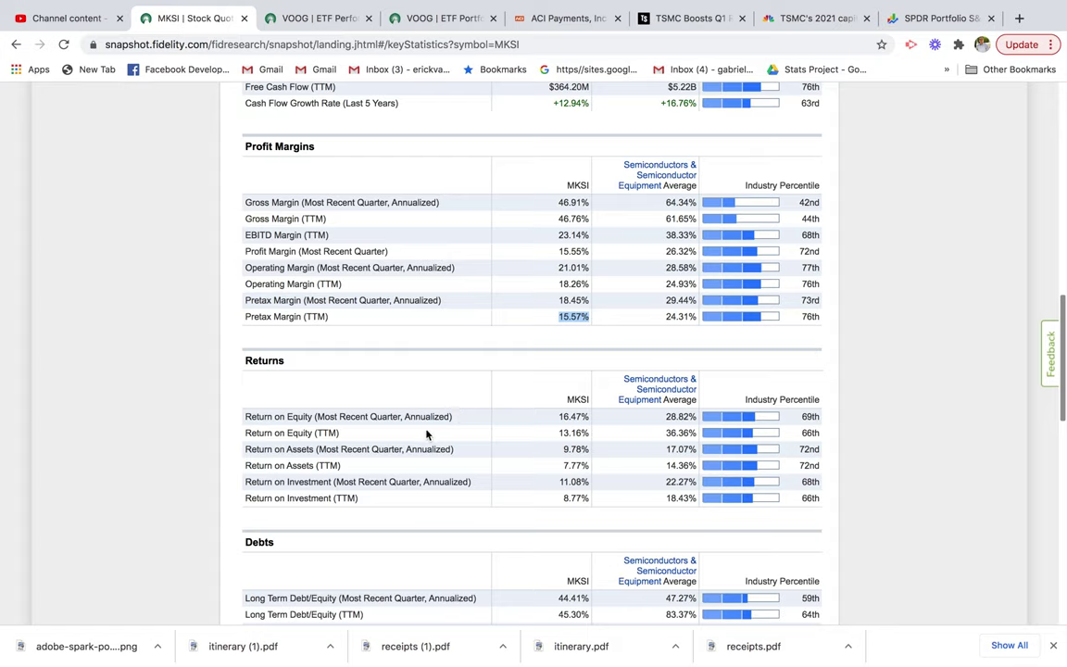
{"action": "double_click", "coordinate": [575, 432]}
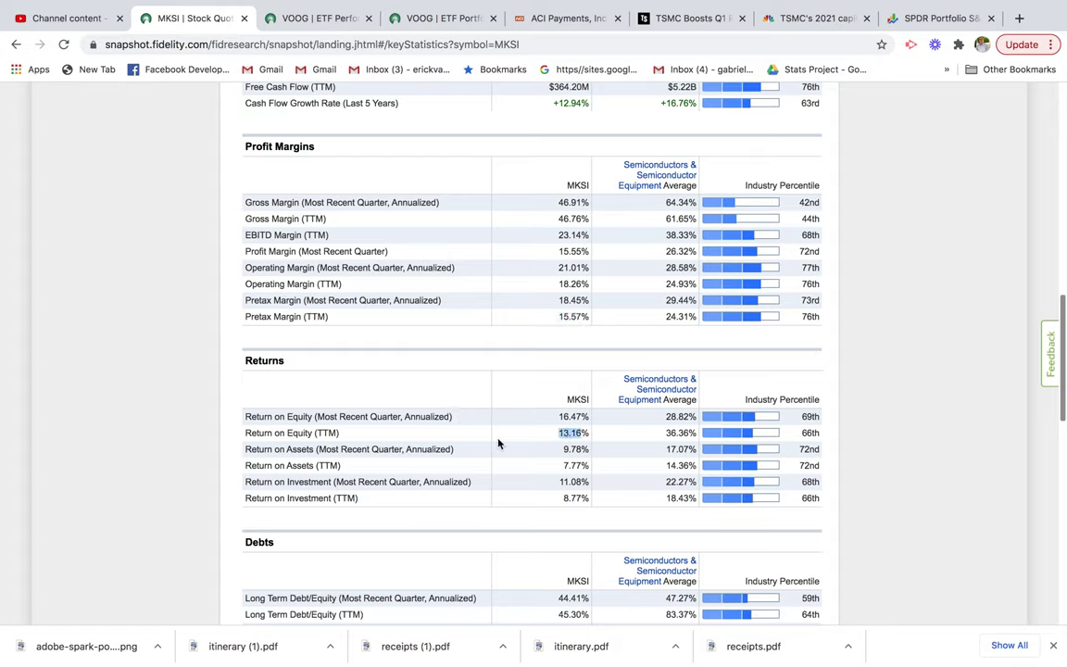
{"action": "double_click", "coordinate": [680, 433]}
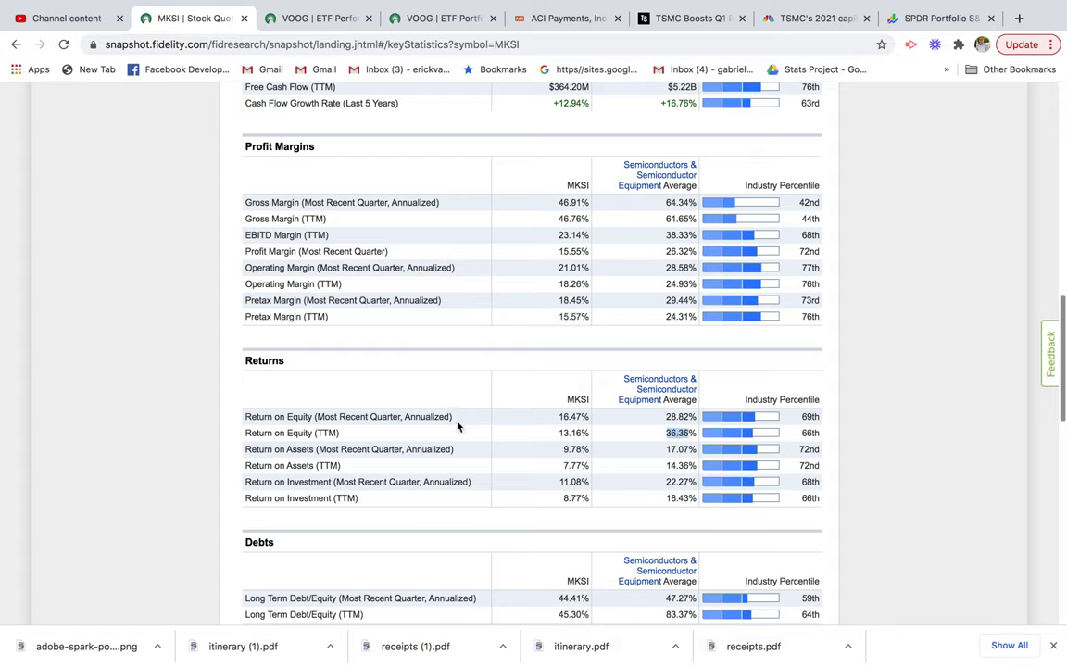
{"action": "scroll", "coordinate": [484, 419], "scroll_direction": "down", "scroll_amount": 1}
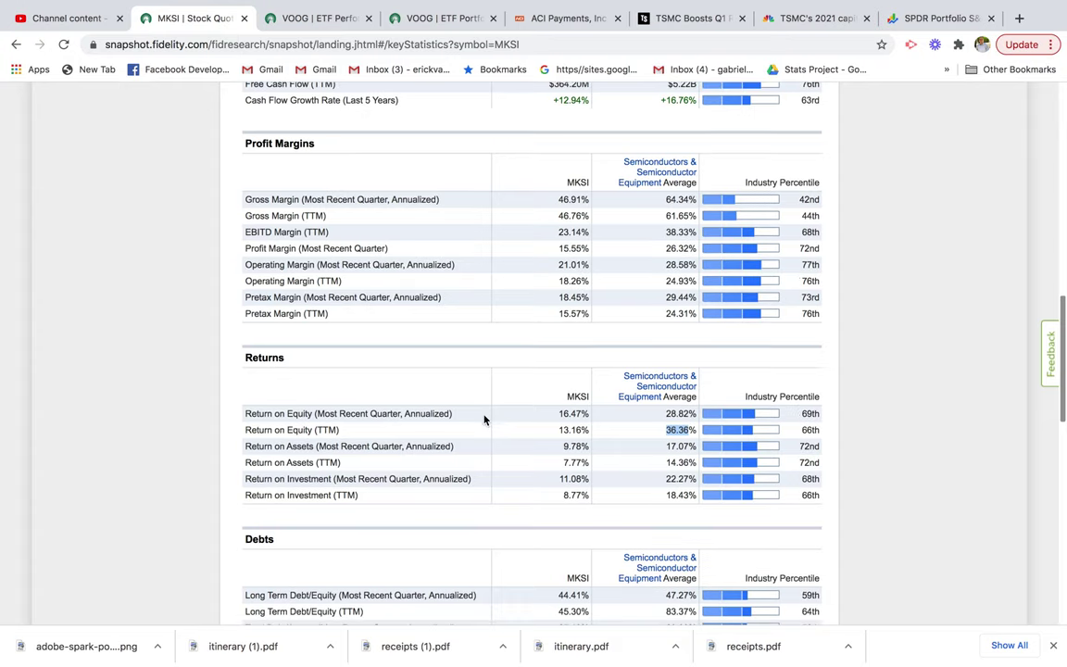
- Compare MKSI's trailing total debt-to-assets ratio with the industry average in the Debts table
{"action": "scroll", "coordinate": [525, 392], "scroll_direction": "down", "scroll_amount": 3}
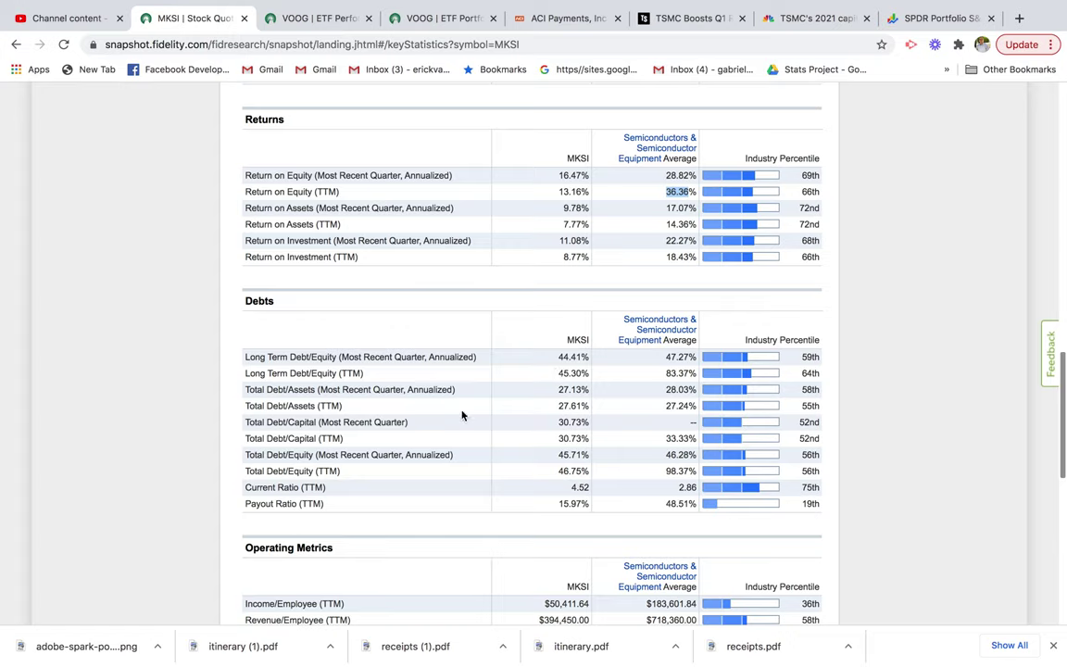
{"action": "double_click", "coordinate": [570, 406]}
{"action": "double_click", "coordinate": [679, 405]}
{"action": "left_click_drag", "start_coordinate": [243, 408], "coordinate": [571, 406]}
{"action": "left_click", "coordinate": [573, 408]}
{"action": "double_click", "coordinate": [573, 406]}
- Compare MKSI's trailing current ratio with the industry average in the Debts table
{"action": "left_click_drag", "start_coordinate": [239, 487], "coordinate": [372, 491]}
{"action": "double_click", "coordinate": [578, 488]}
{"action": "double_click", "coordinate": [687, 488]}
{"action": "double_click", "coordinate": [581, 488]}
{"action": "left_click", "coordinate": [578, 489]}
- Return to the MKSI overview and open its Financial Statements from the additional research links
{"action": "scroll", "coordinate": [506, 460], "scroll_direction": "down", "scroll_amount": 10}
{"action": "scroll", "coordinate": [505, 463], "scroll_direction": "up", "scroll_amount": 20}
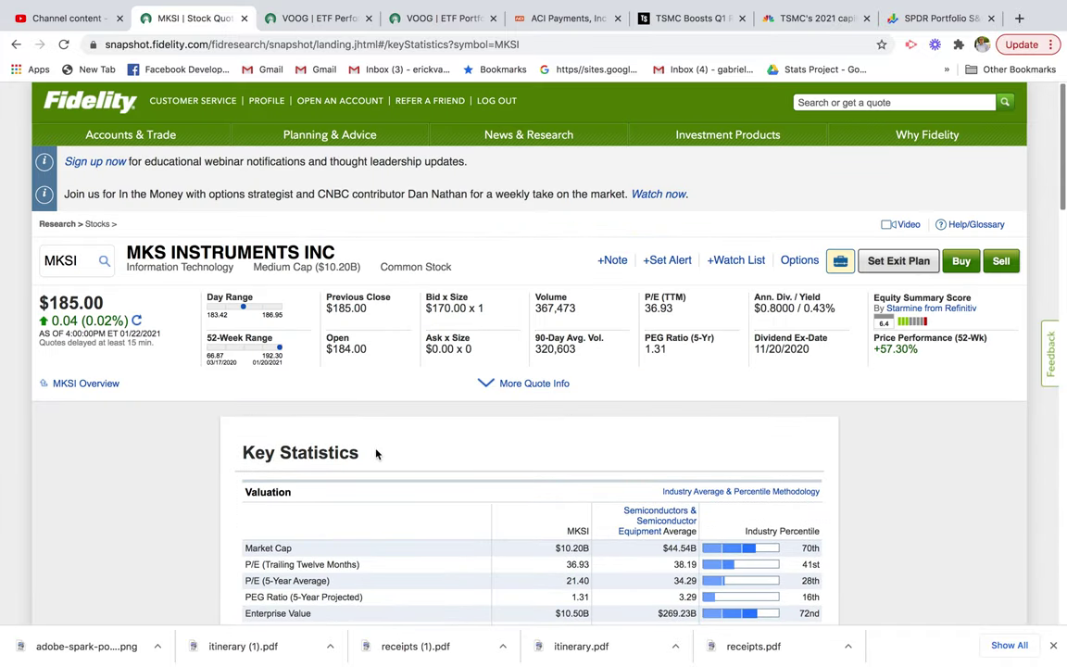
{"action": "left_click", "coordinate": [102, 385]}
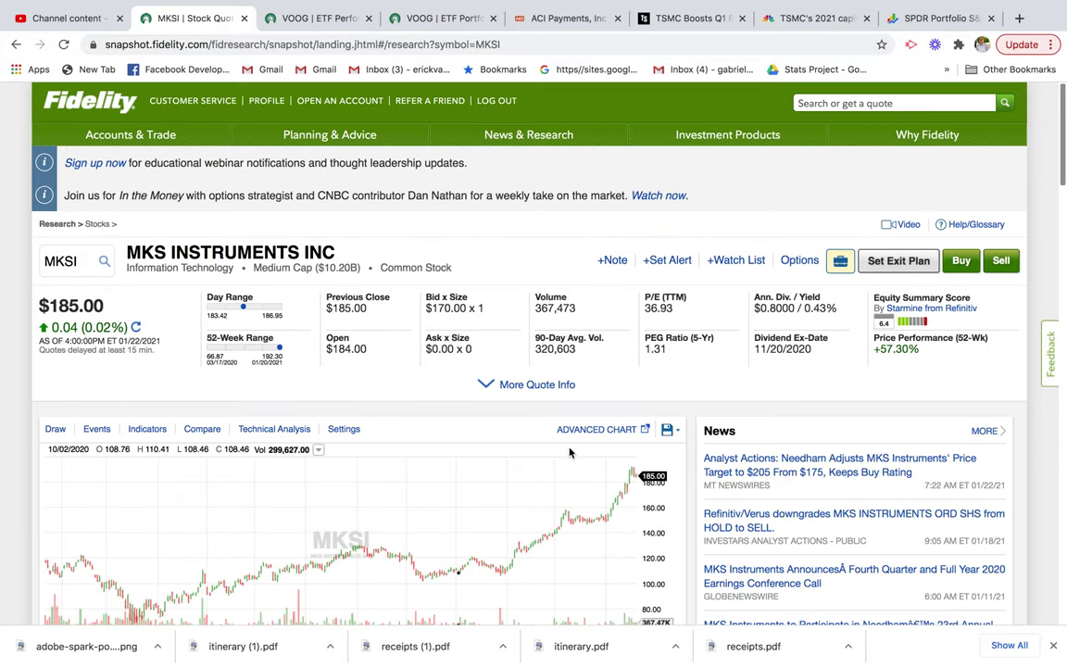
{"action": "scroll", "coordinate": [572, 453], "scroll_direction": "down", "scroll_amount": 1}
{"action": "scroll", "coordinate": [572, 453], "scroll_direction": "down", "scroll_amount": 15}
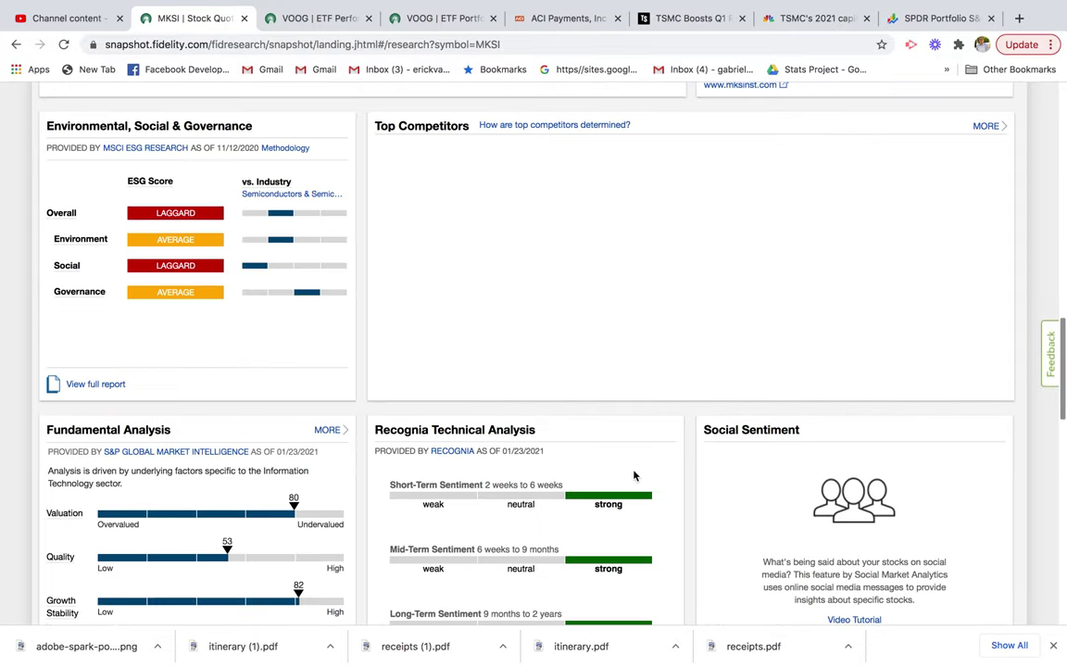
{"action": "scroll", "coordinate": [634, 474], "scroll_direction": "down", "scroll_amount": 5}
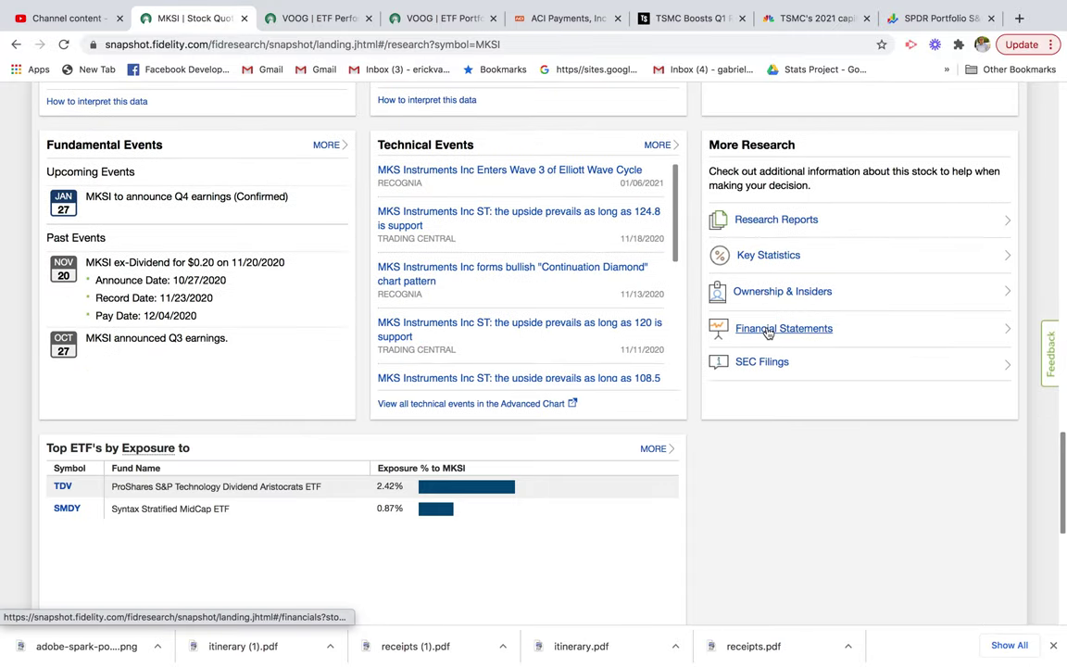
{"action": "left_click", "coordinate": [767, 329]}
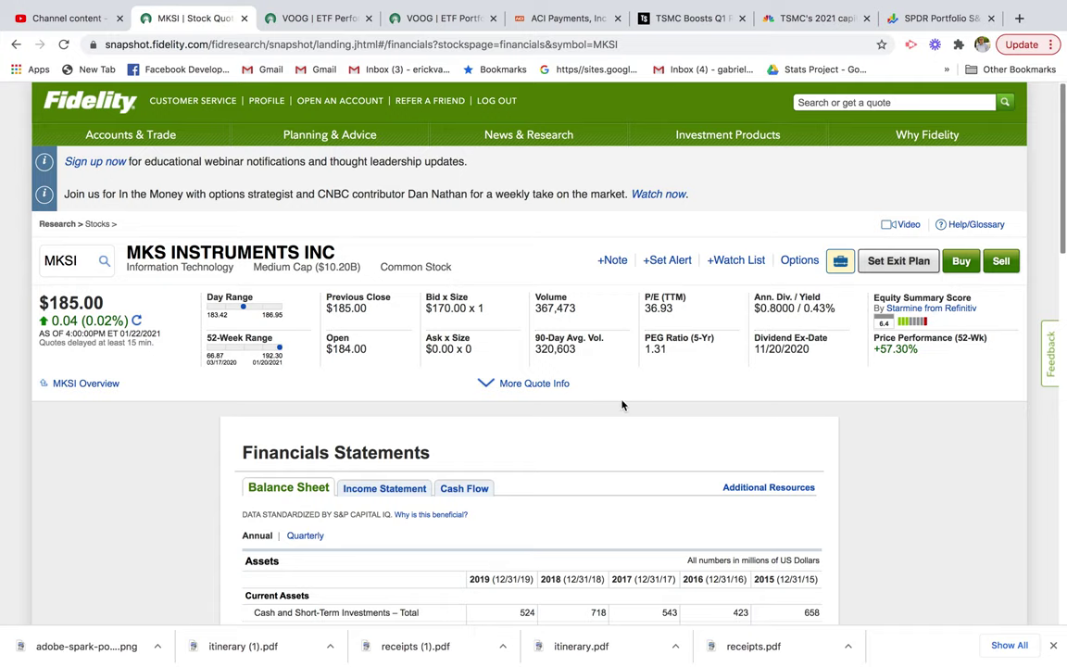
- Show the annual Income Statement for MKS Instruments down to the net income row
{"action": "scroll", "coordinate": [590, 412], "scroll_direction": "down", "scroll_amount": 3}
{"action": "left_click", "coordinate": [389, 340]}
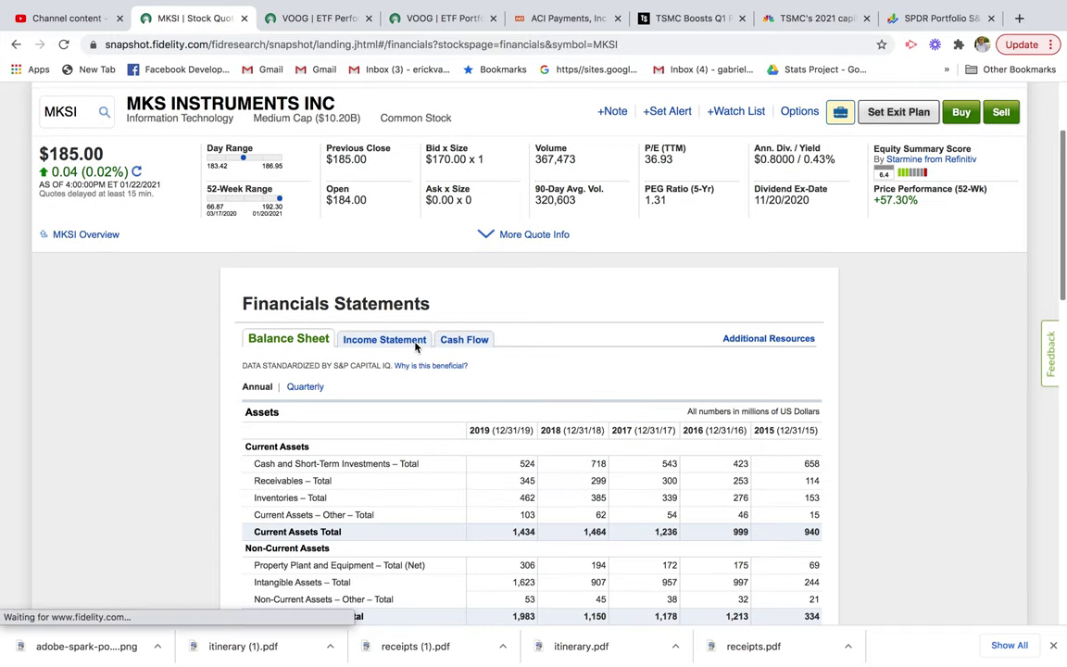
{"action": "scroll", "coordinate": [757, 374], "scroll_direction": "down", "scroll_amount": 5}
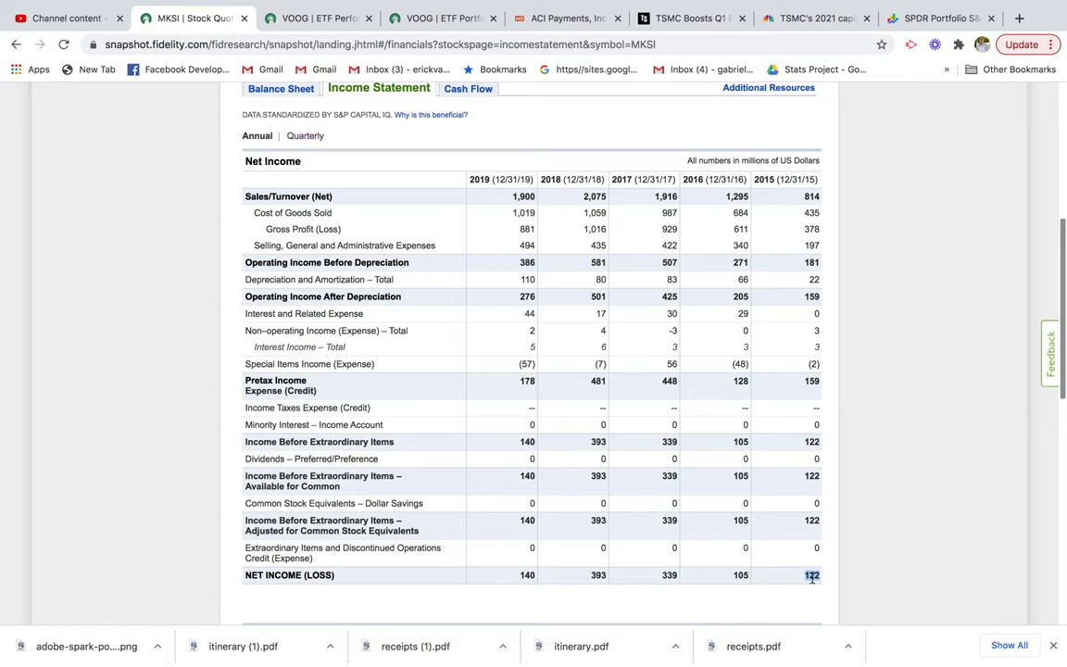
- Examine MKSI's annual sales for 2015 and 2016 and its net income from 2015 through 2018
{"action": "double_click", "coordinate": [812, 197]}
{"action": "double_click", "coordinate": [812, 576]}
{"action": "left_click", "coordinate": [735, 576]}
{"action": "double_click", "coordinate": [738, 197]}
{"action": "left_click", "coordinate": [738, 574]}
{"action": "double_click", "coordinate": [670, 574]}
{"action": "double_click", "coordinate": [742, 575]}
{"action": "double_click", "coordinate": [665, 576]}
{"action": "double_click", "coordinate": [597, 575]}
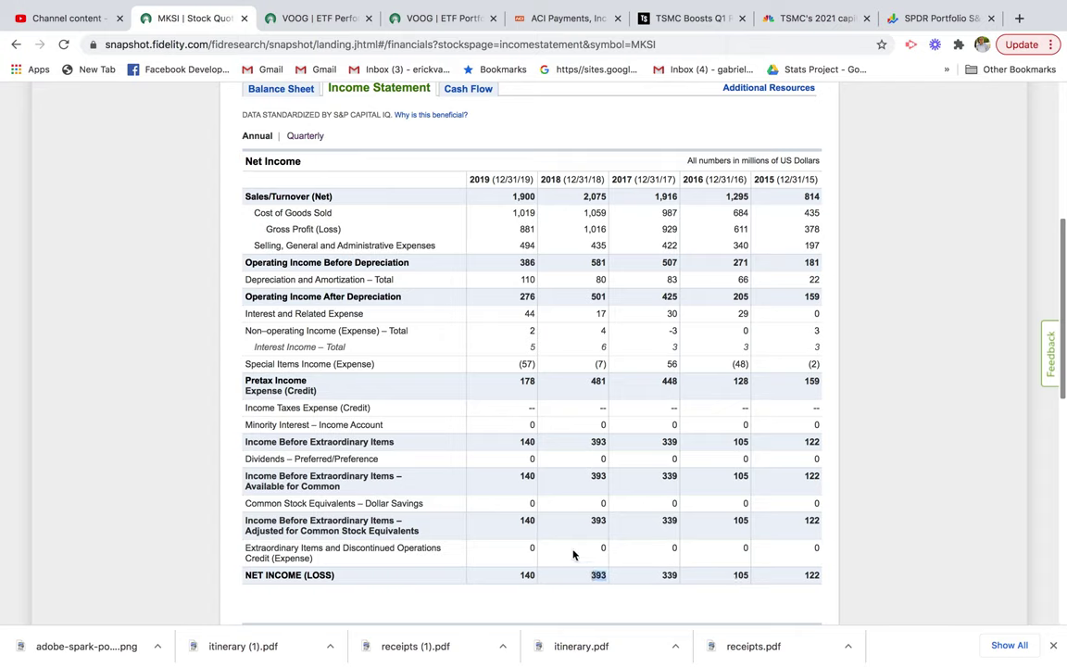